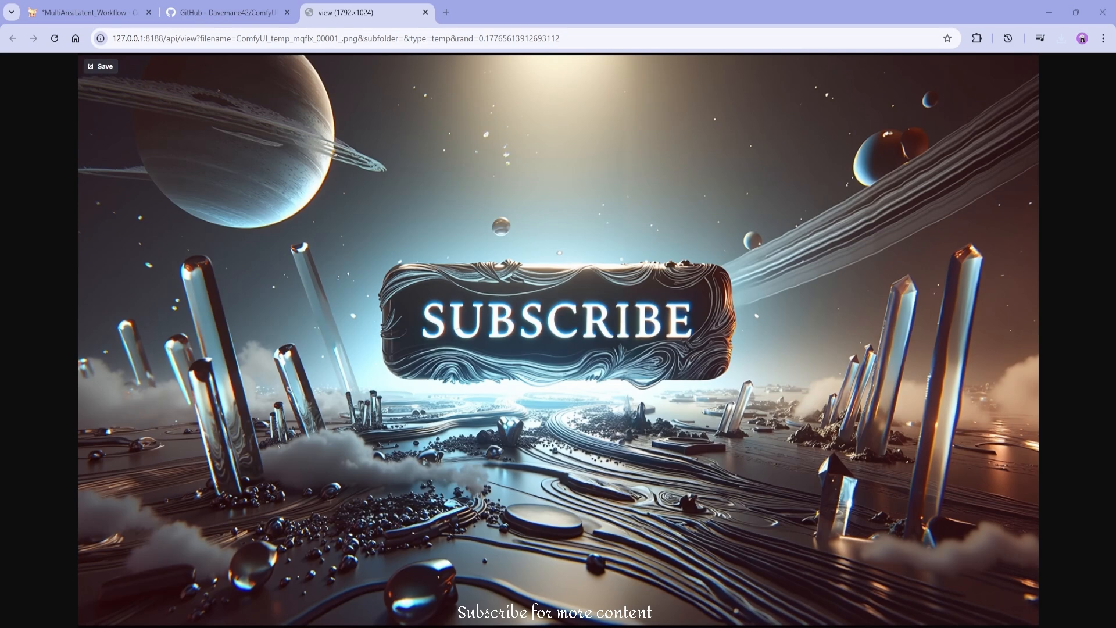
Switch to the ComfyUI_Dave_CustomNode GitHub page and read its README sections on installation, MultiAreaConditioning and MultiLatentComposite.
click(227, 13)
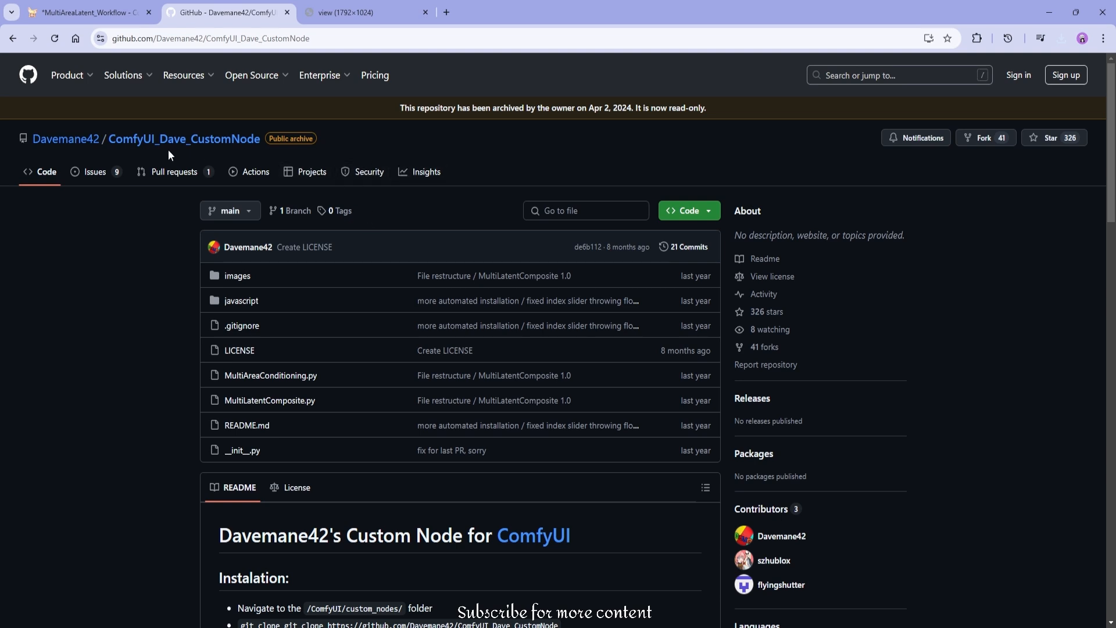
scroll(169, 198, down, 5)
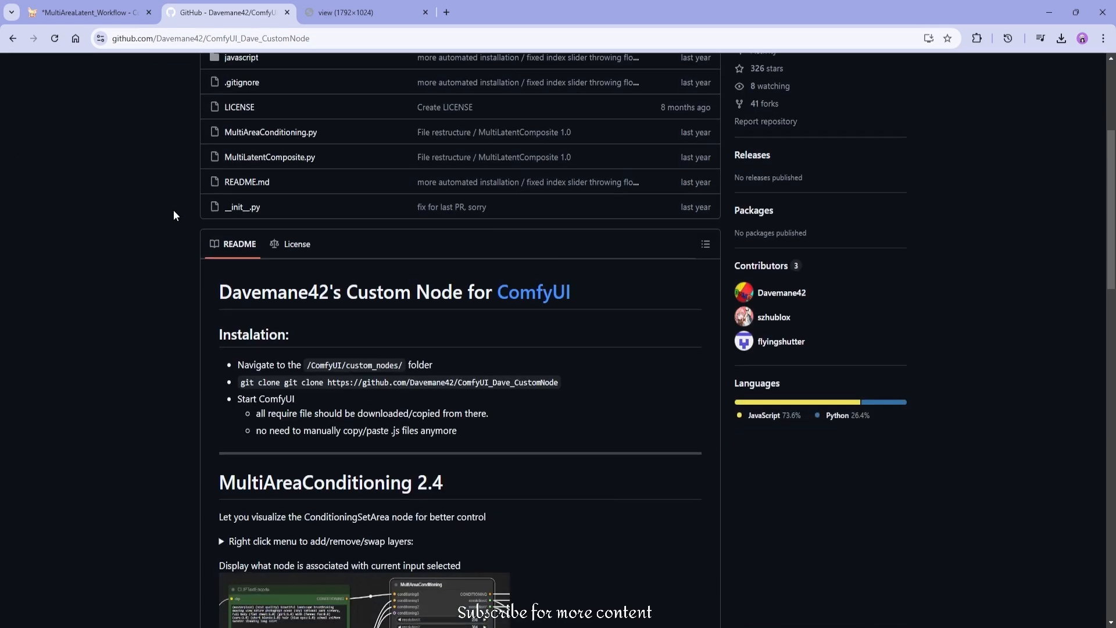
scroll(166, 250, down, 4)
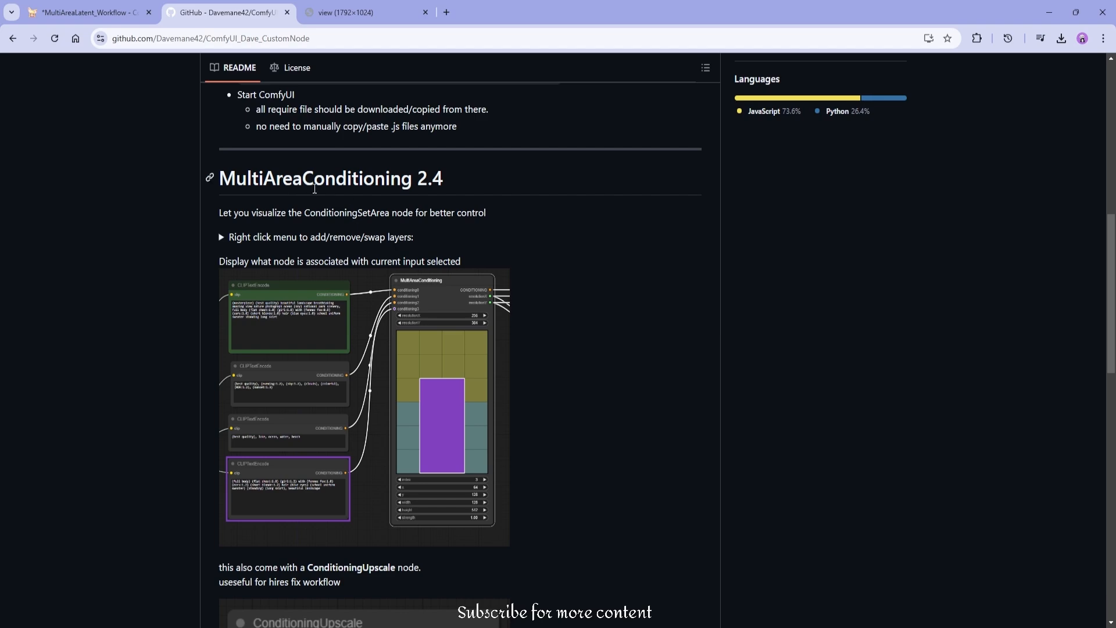
scroll(125, 258, down, 3)
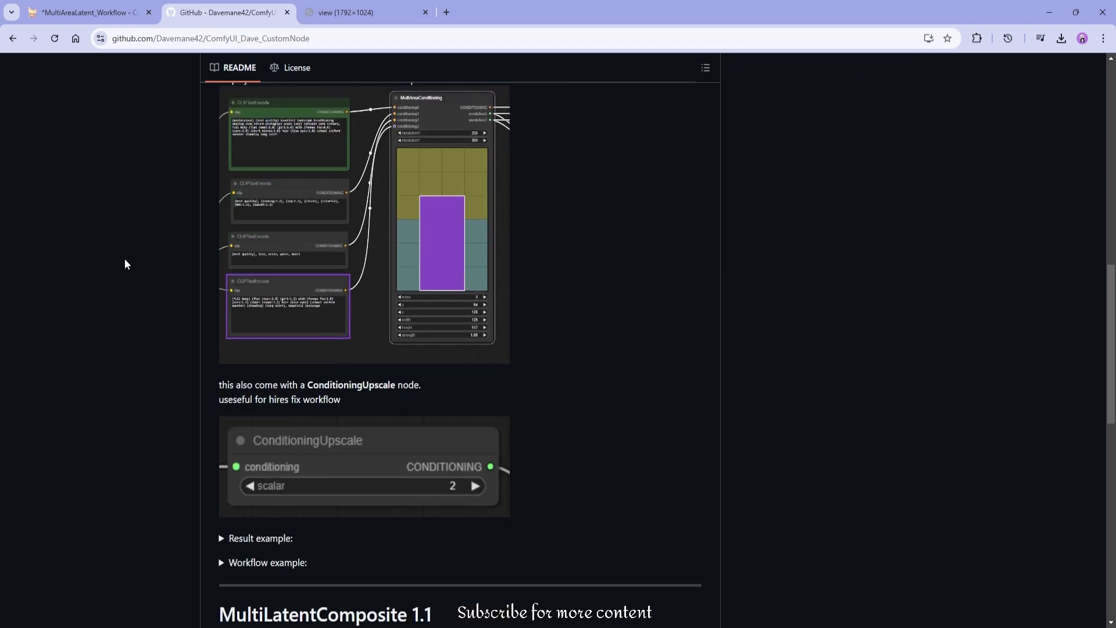
scroll(125, 258, up, 5)
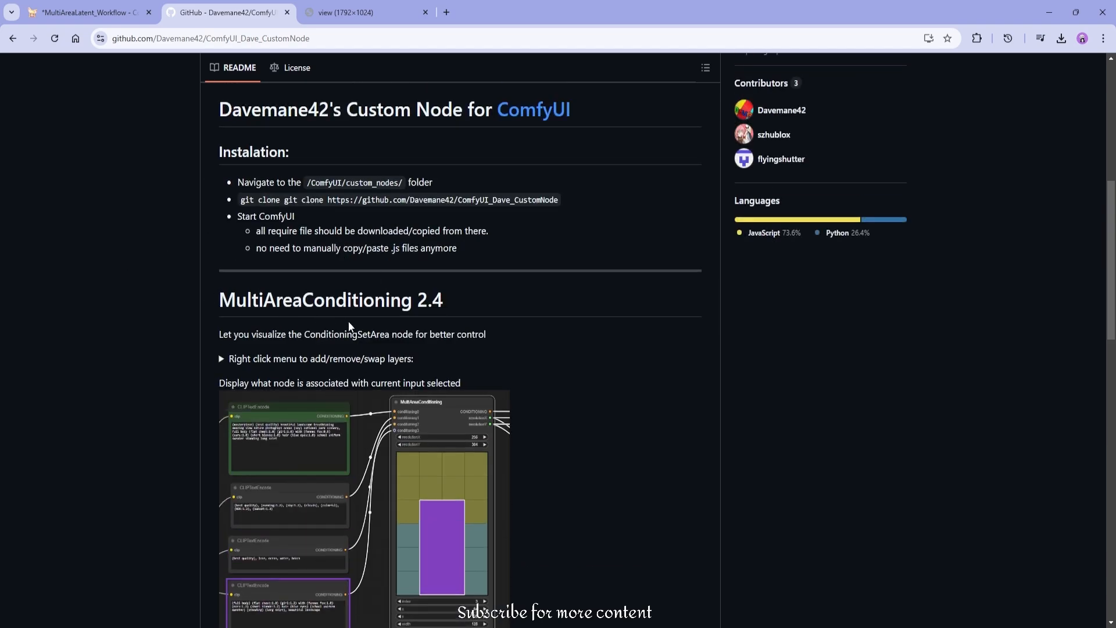
scroll(348, 320, down, 10)
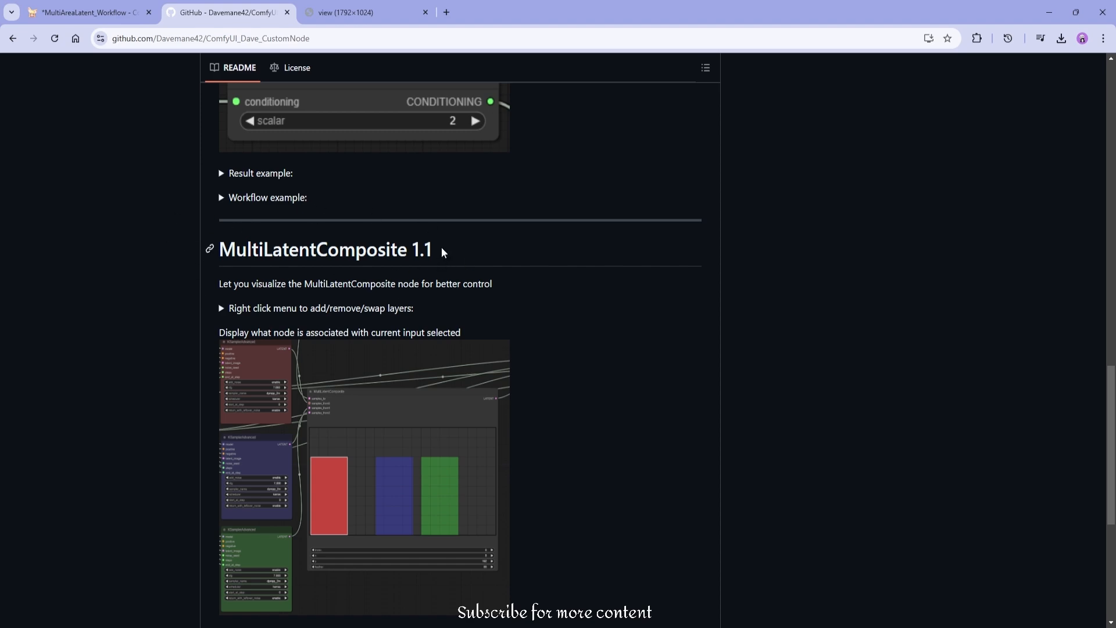
scroll(441, 250, up, 6)
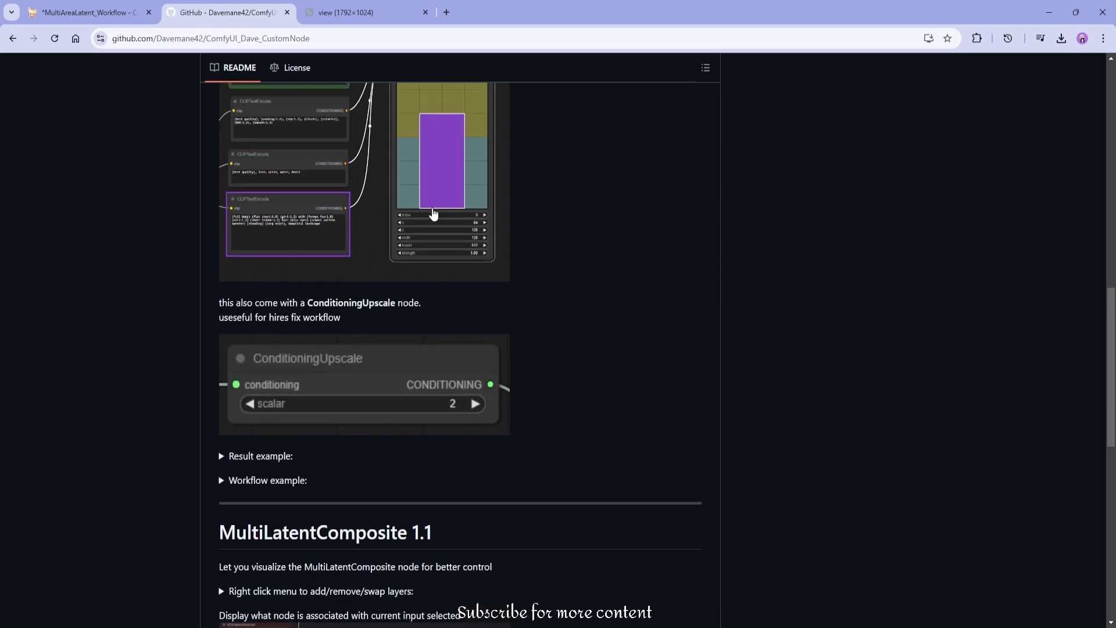
scroll(516, 304, down, 3)
scroll(377, 390, down, 2)
scroll(376, 397, up, 6)
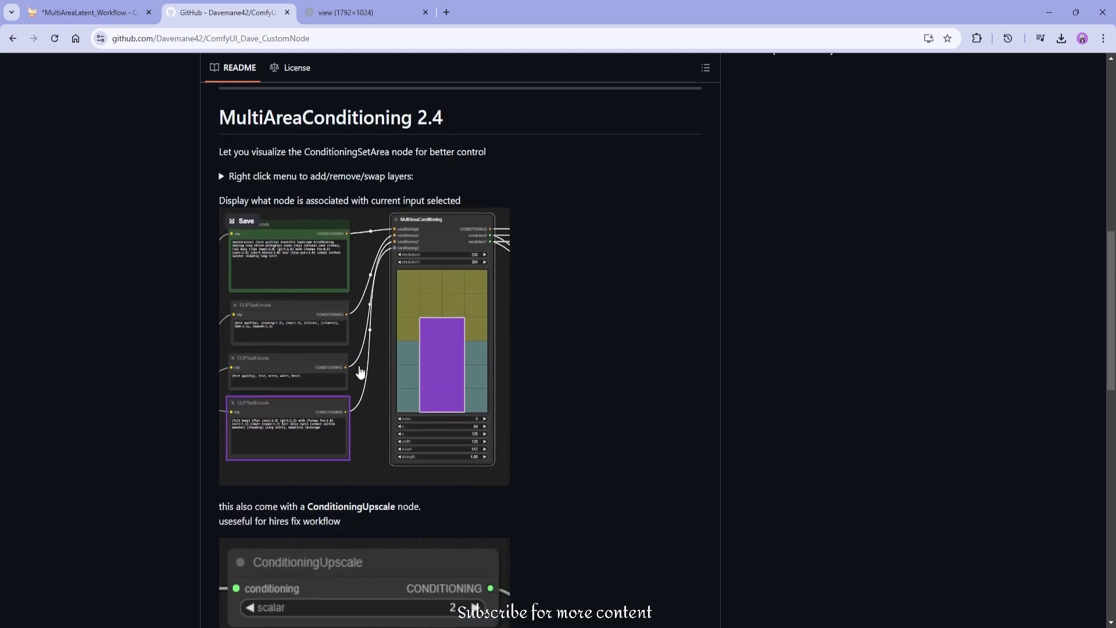
scroll(360, 372, down, 7)
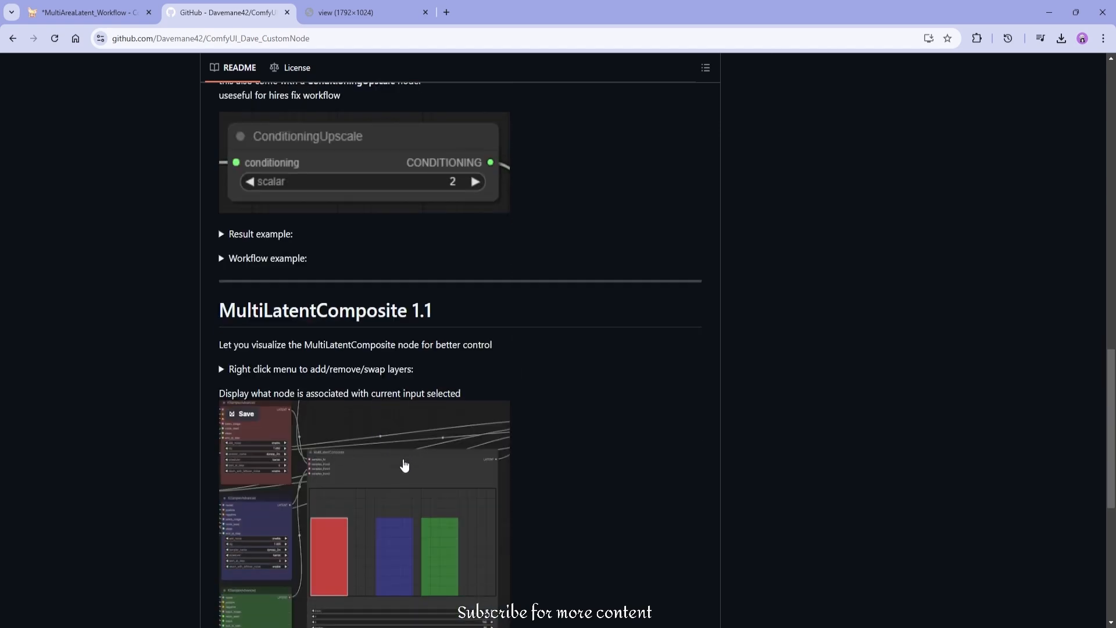
scroll(405, 466, down, 1)
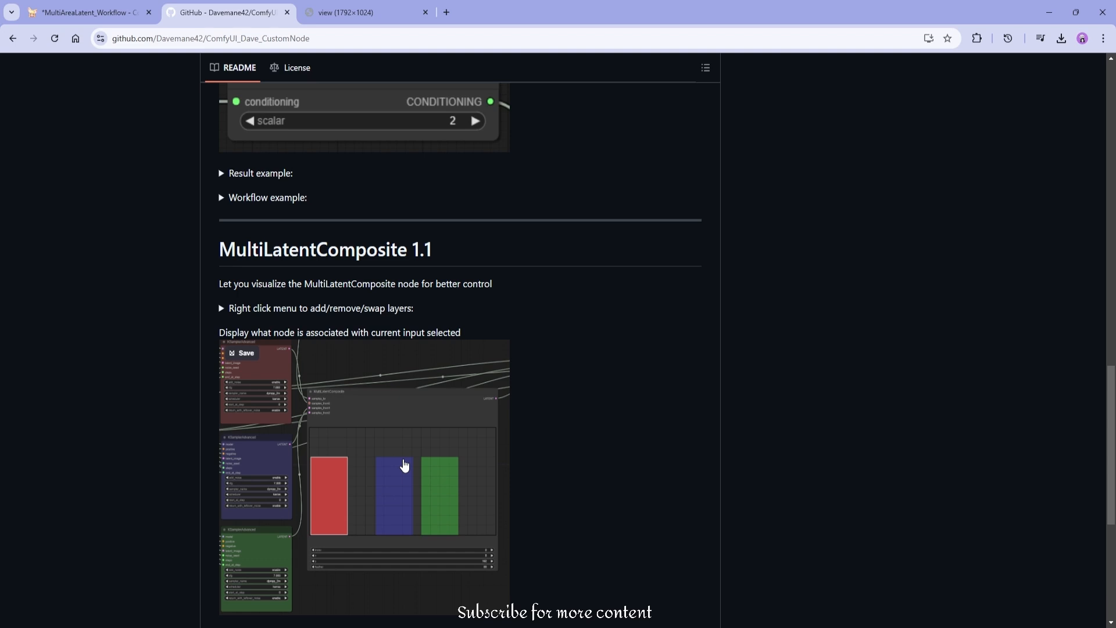
scroll(405, 465, down, 2)
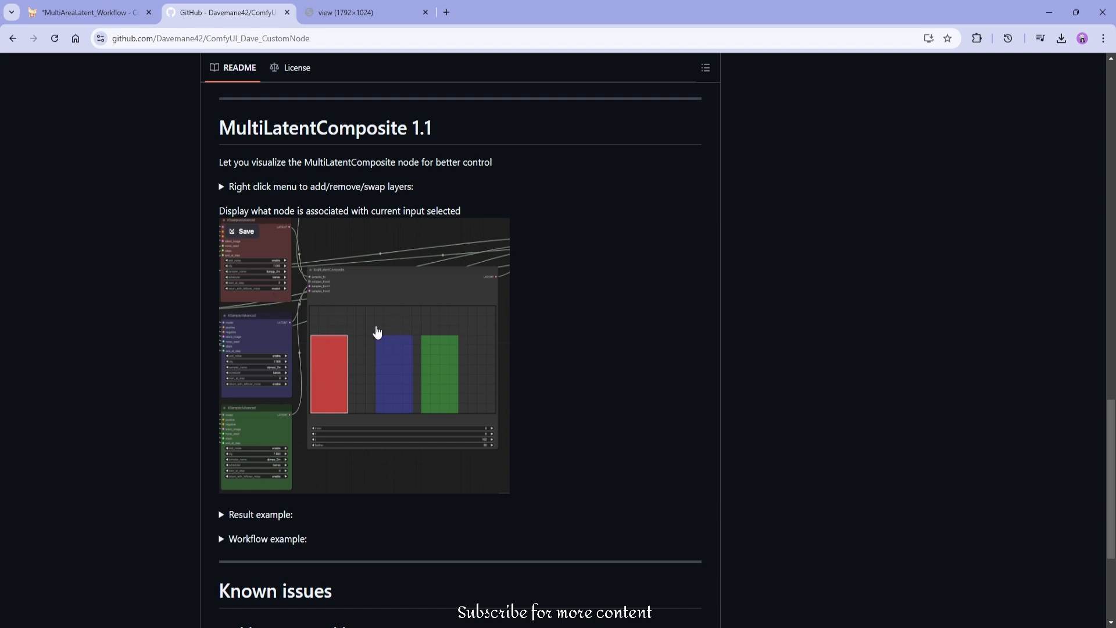
scroll(519, 351, up, 10)
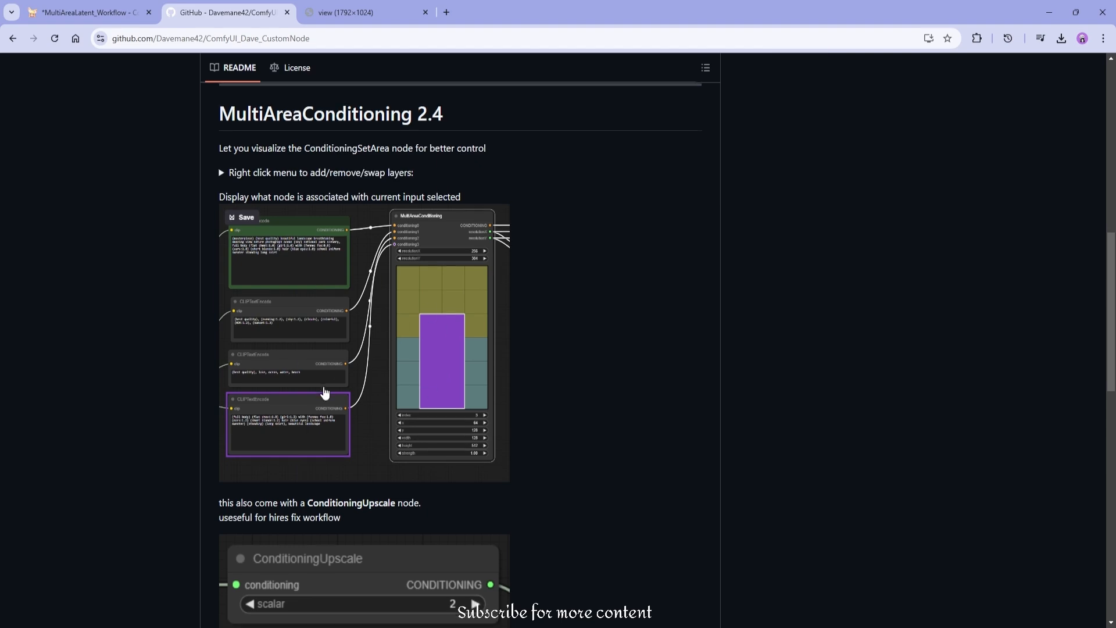
scroll(323, 391, down, 7)
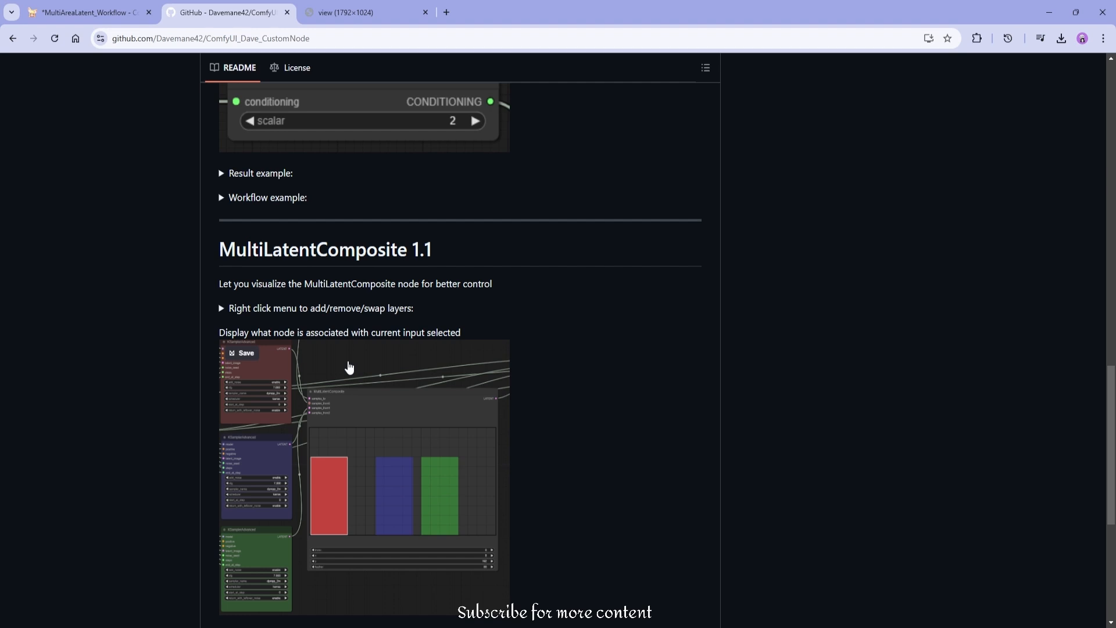
scroll(327, 441, down, 2)
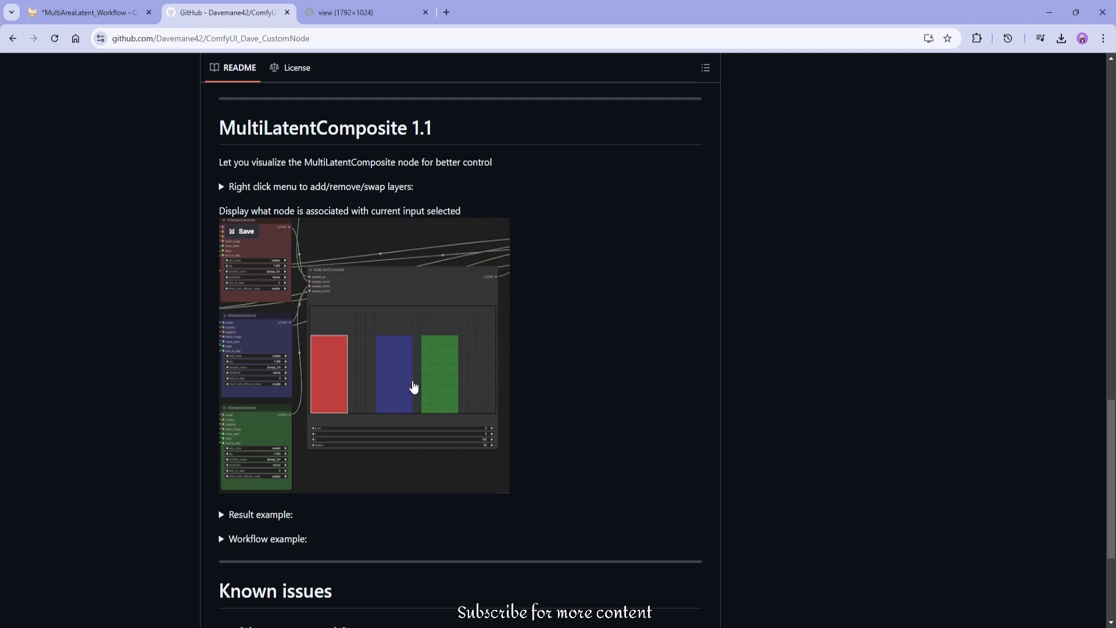
scroll(461, 349, up, 2)
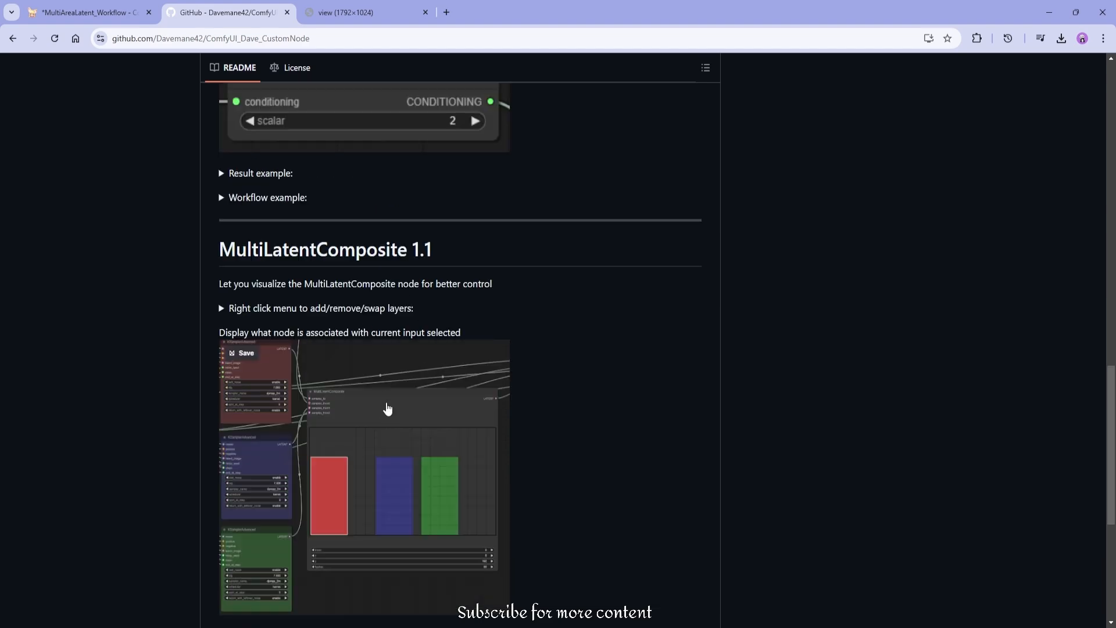
scroll(388, 410, up, 17)
Switch to ComfyUI, search the Custom Nodes Manager for "davem", and clear the search.
key(ctrl+shift+Tab)
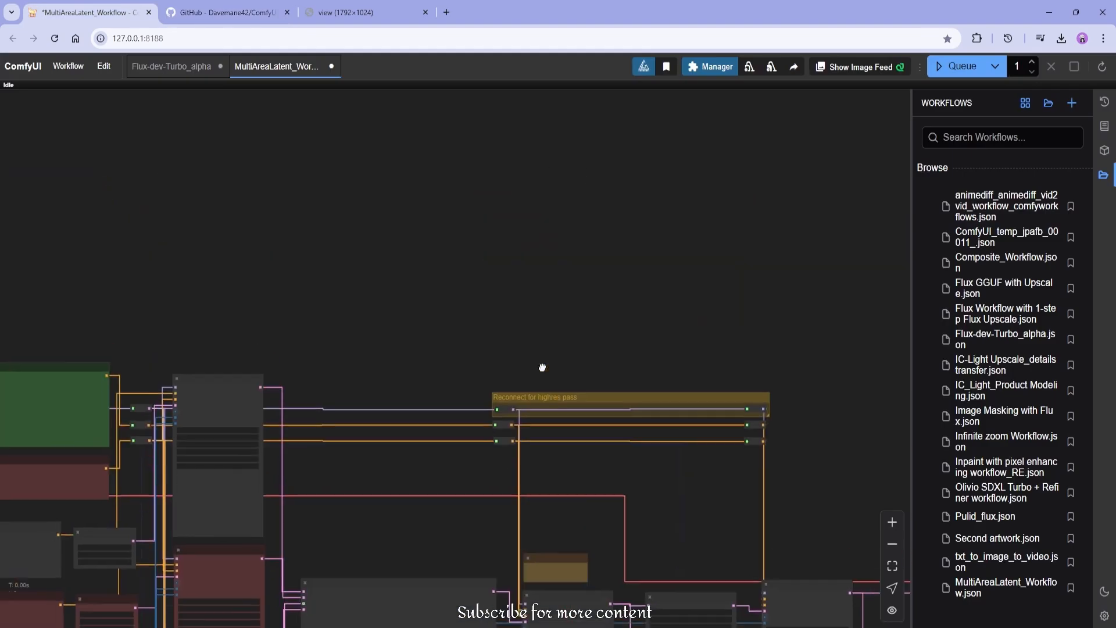
click(711, 66)
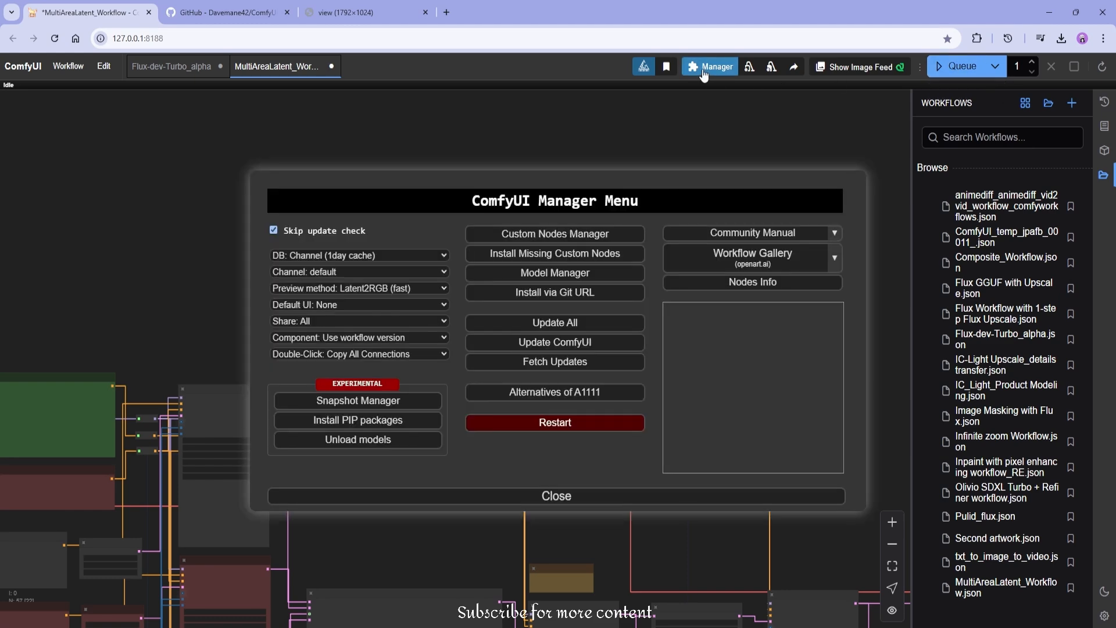
click(529, 235)
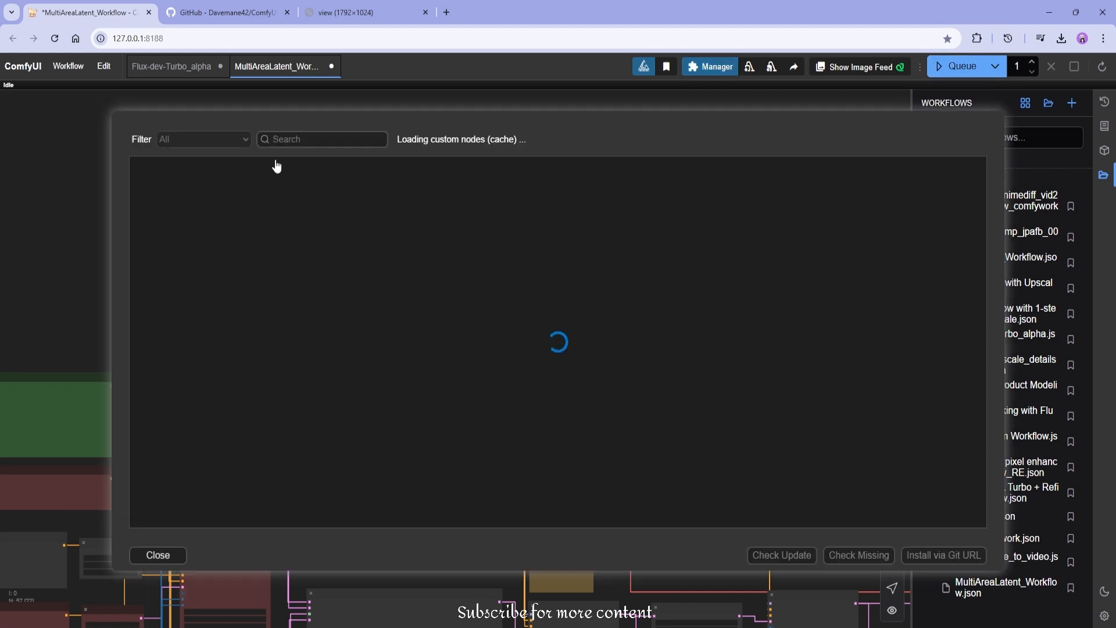
click(296, 140)
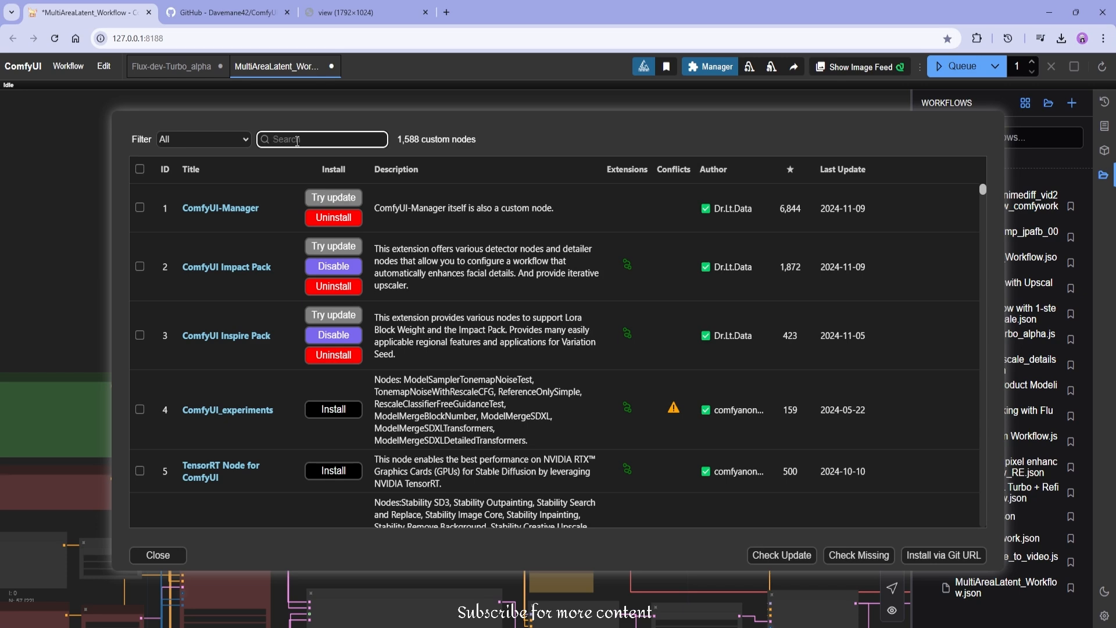
text(dave)
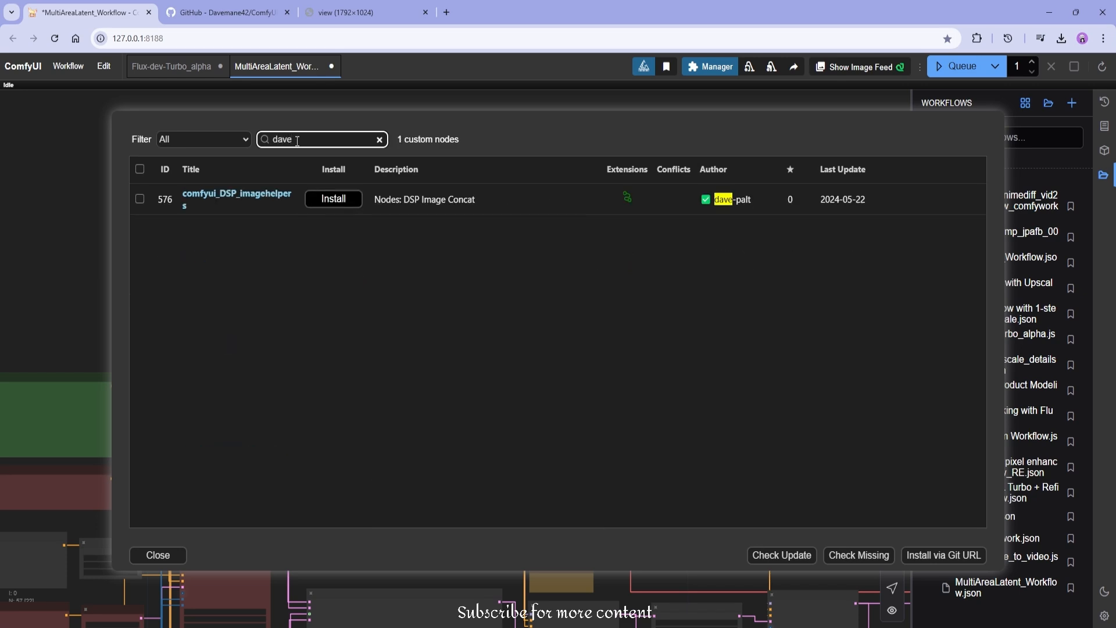
text(m)
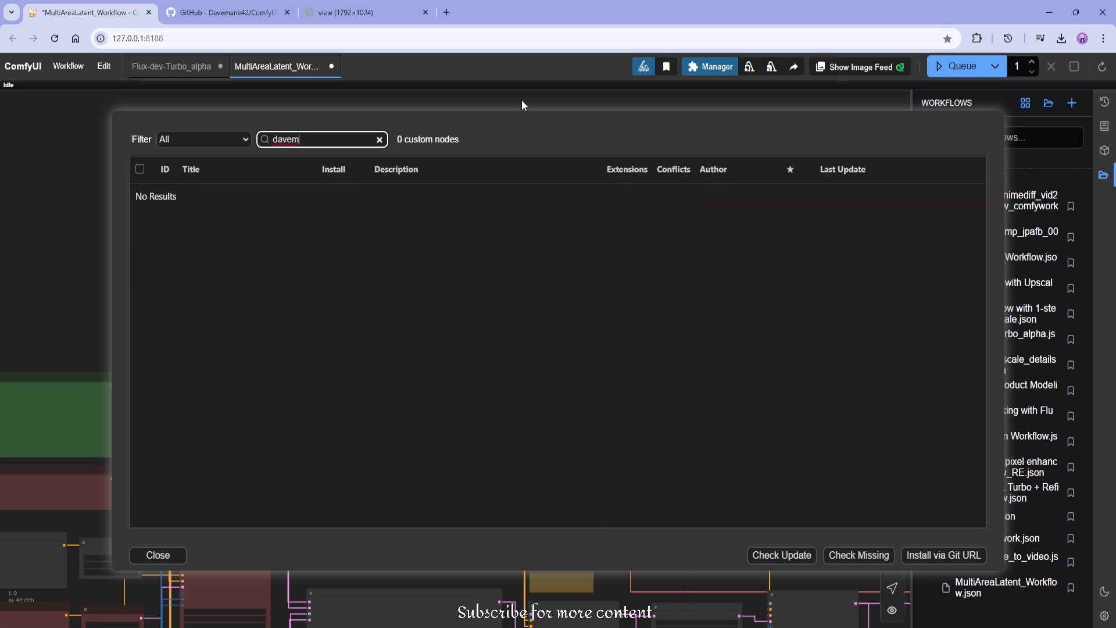
double_click(321, 141)
key(BackSpace)
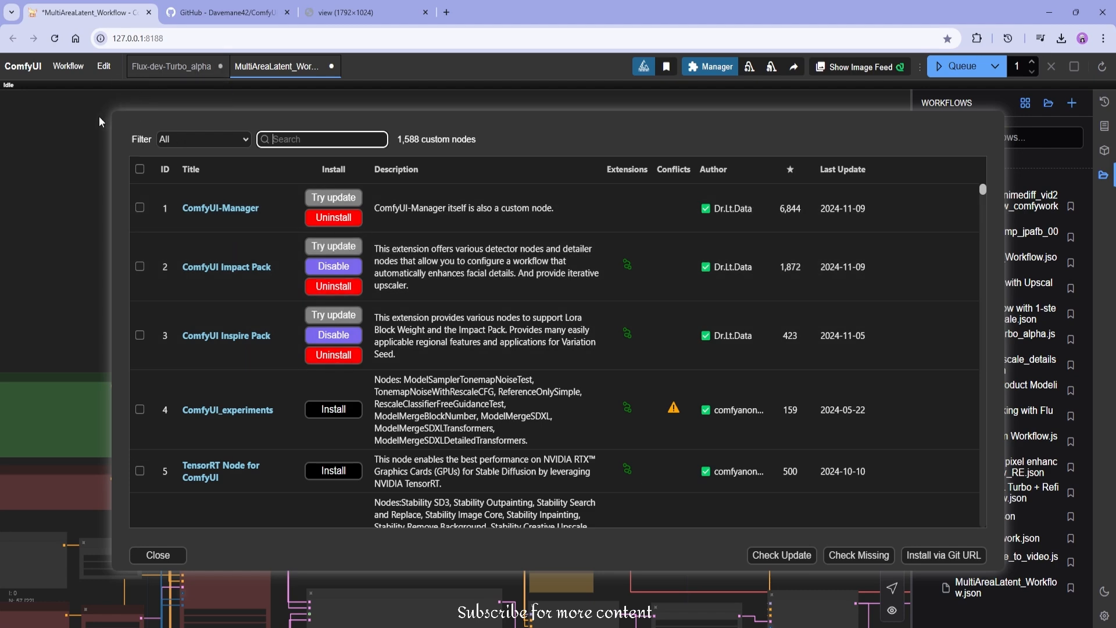
Copy the git clone command for ComfyUI_Dave_CustomNode from the installation section of its GitHub README.
click(198, 22)
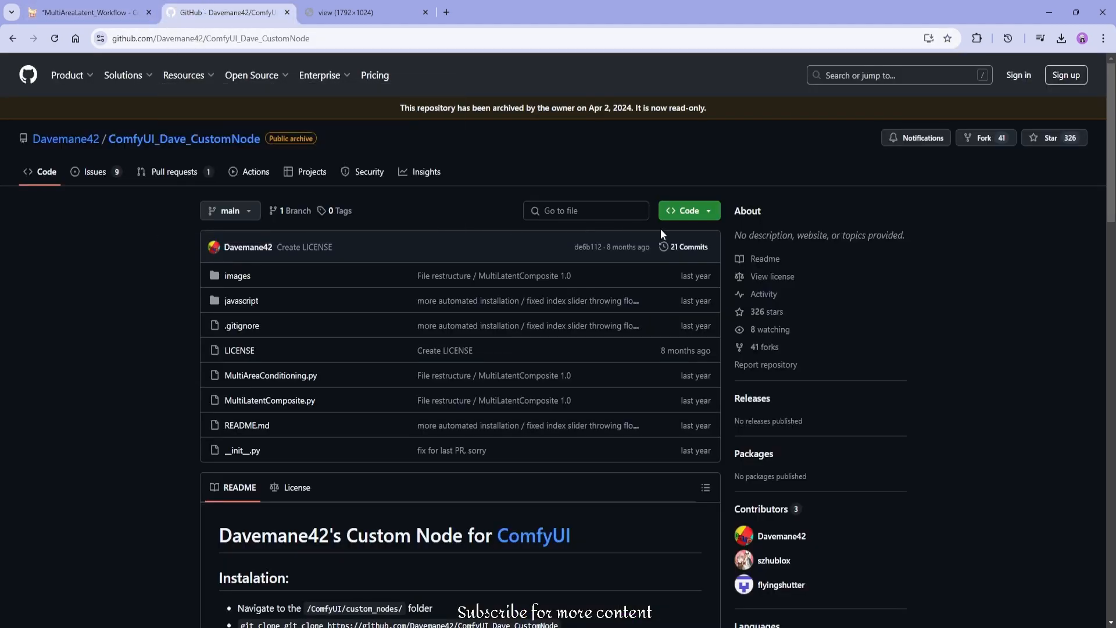
click(687, 214)
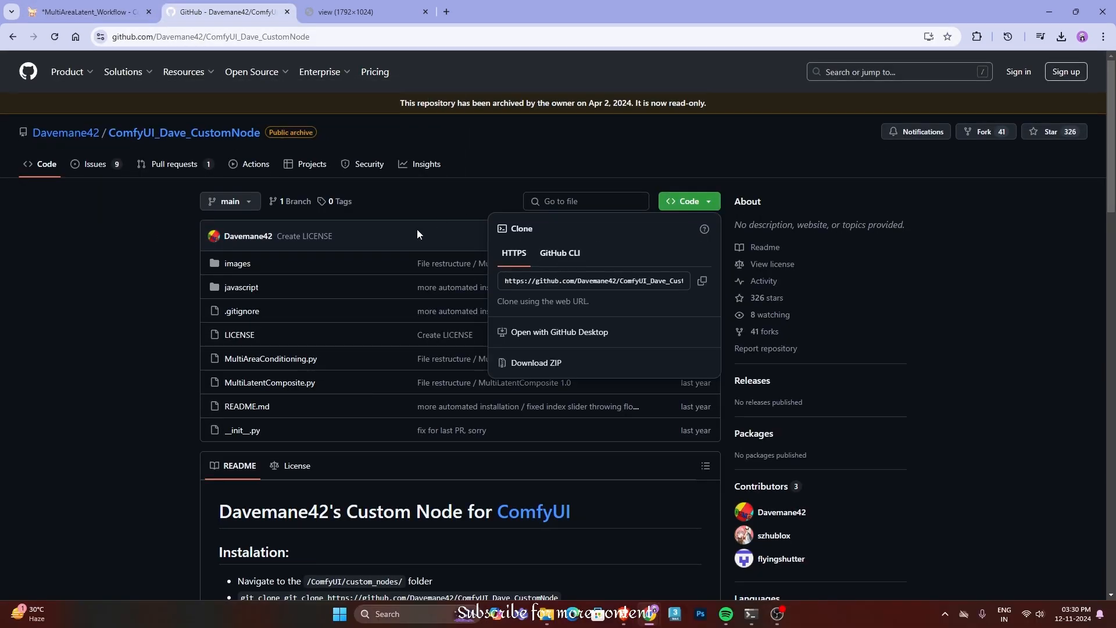
click(127, 399)
scroll(131, 399, down, 7)
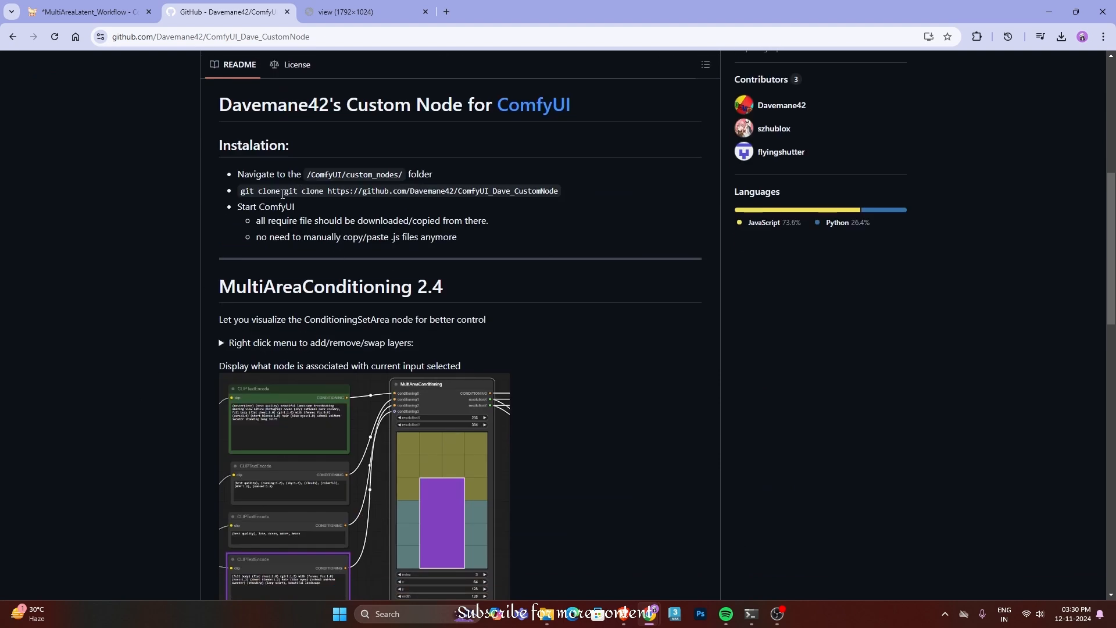
drag(282, 193, 558, 194)
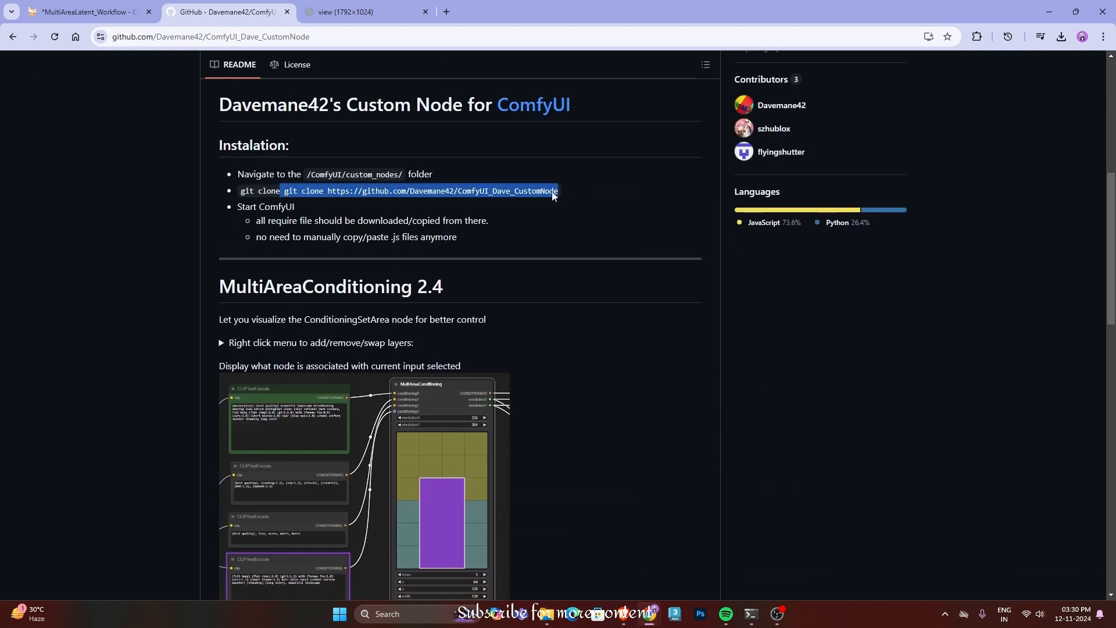
drag(285, 194, 555, 203)
key(ctrl+c)
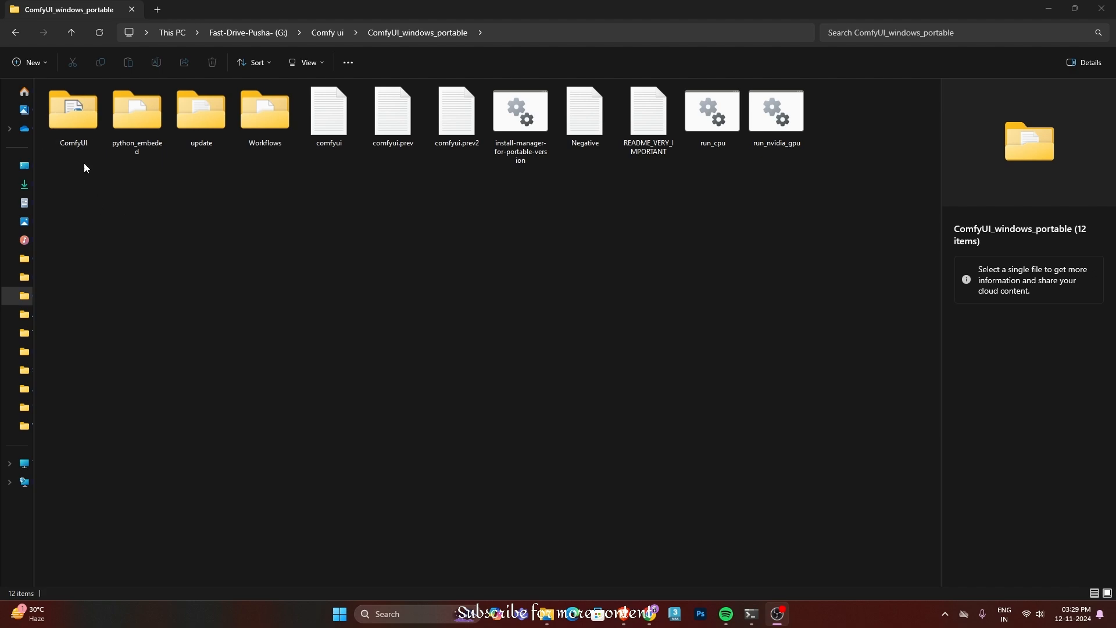
In File Explorer, go to ComfyUI's custom_nodes folder and open a PowerShell terminal there.
double_click(79, 134)
double_click(646, 121)
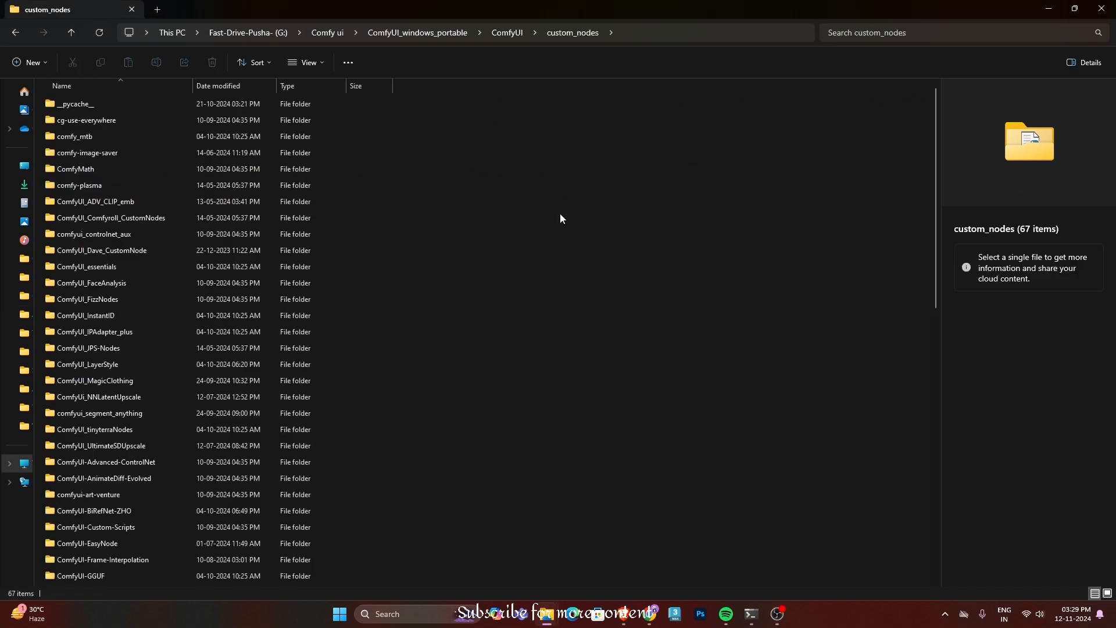
right_click(457, 251)
click(512, 368)
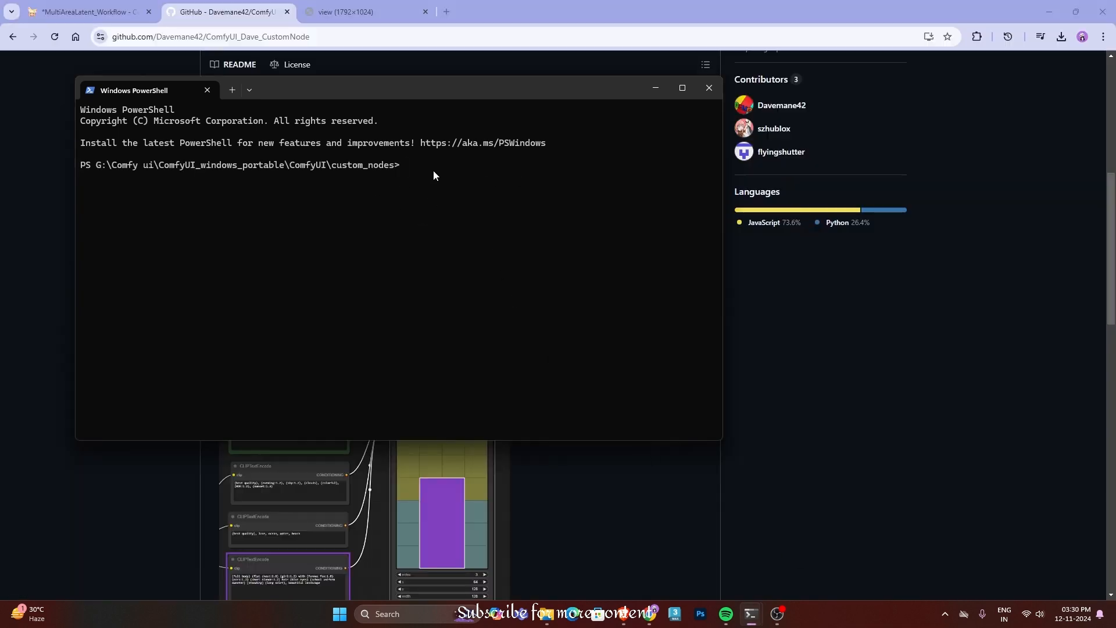
key(ctrl+v)
key(Return)
text(Start)
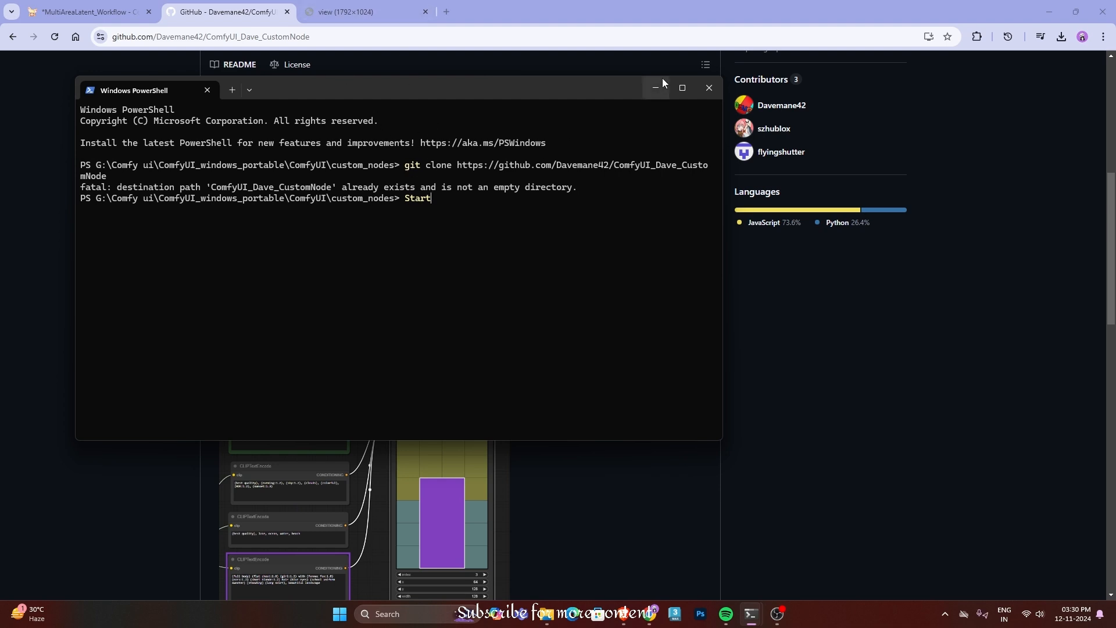
click(704, 88)
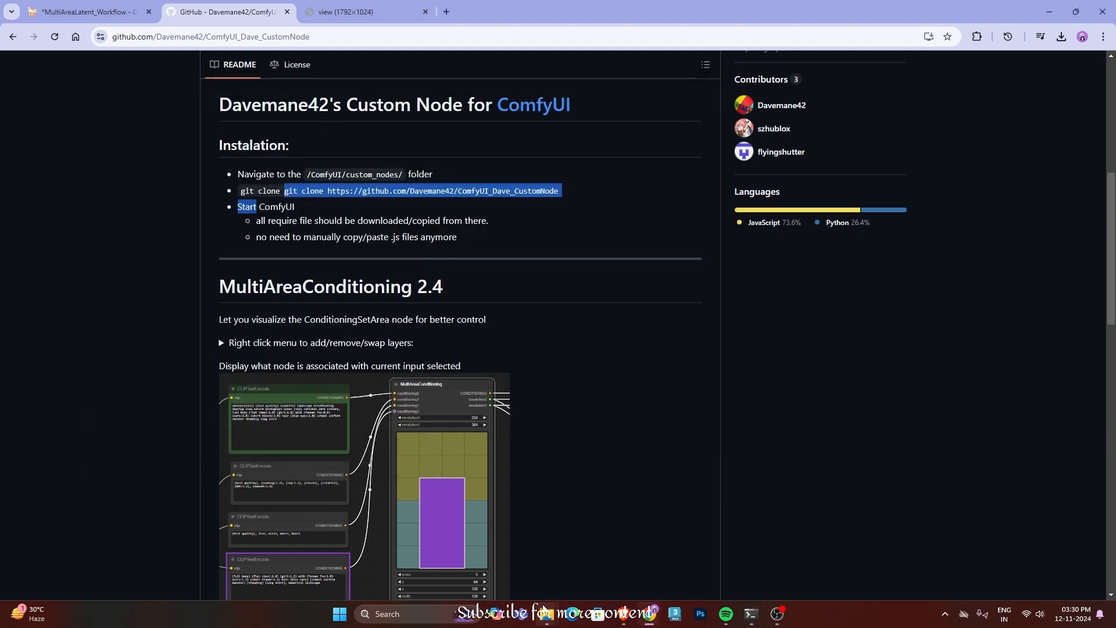
Download the ComfyUI_Dave_CustomNode repository from GitHub as a ZIP archive.
mouse_move(543, 610)
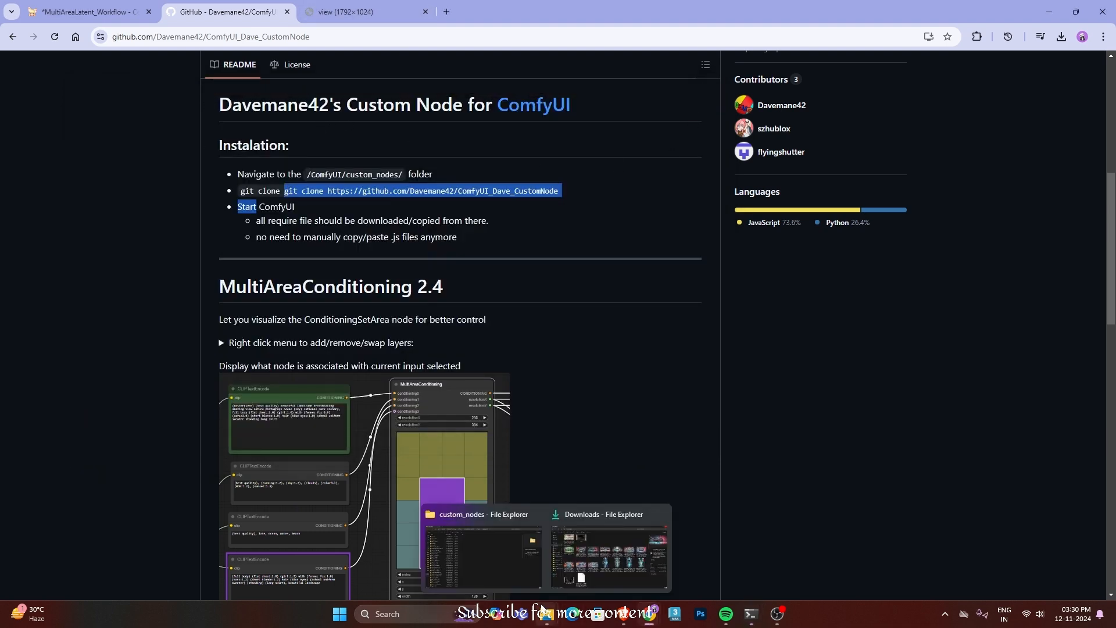
click(584, 410)
scroll(585, 413, up, 7)
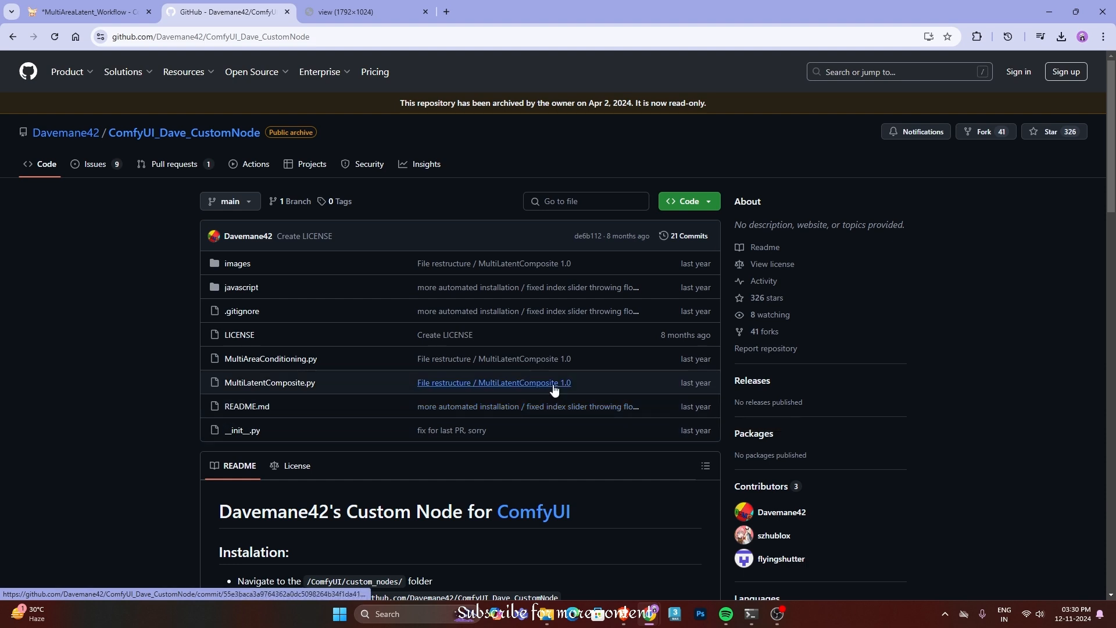
click(710, 204)
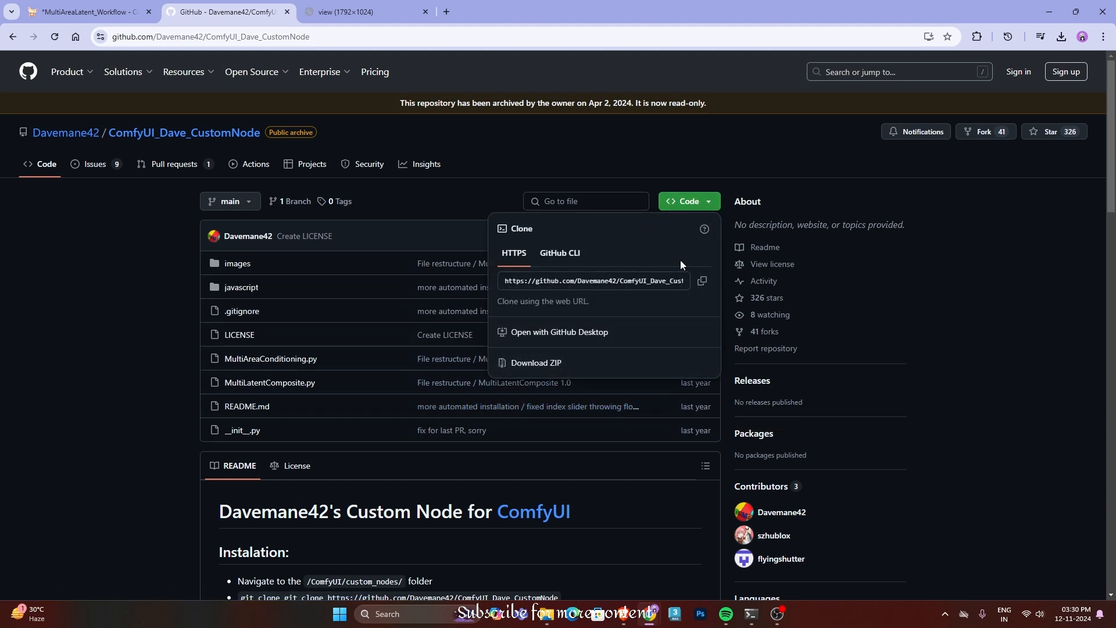
click(551, 370)
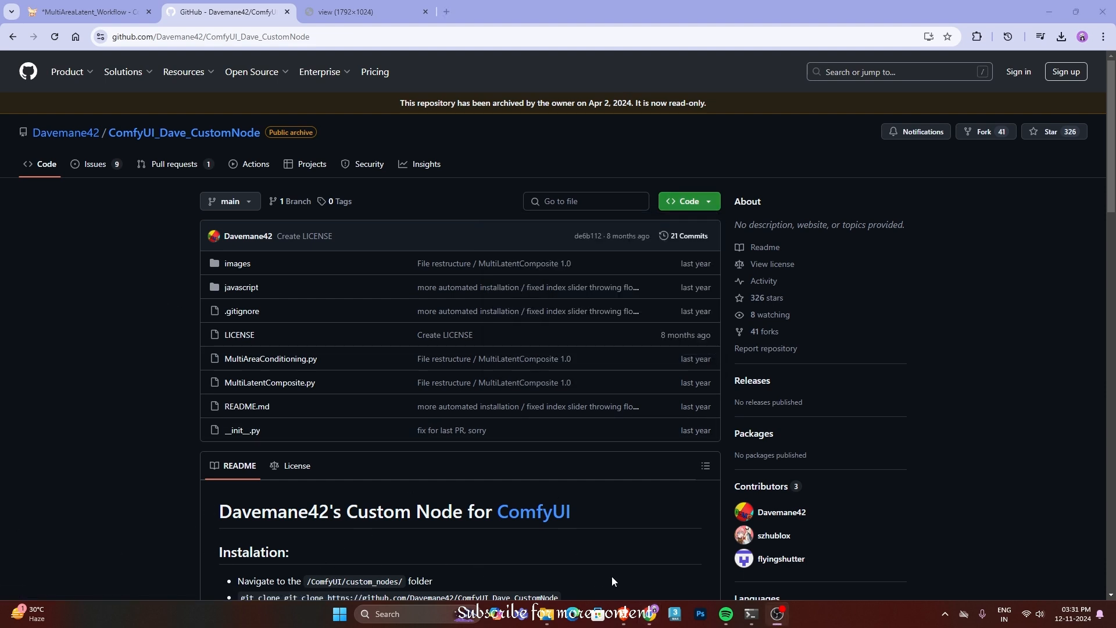
Switch to File Explorer and check the contents of the ComfyUI_Dave_CustomNode folder inside custom_nodes, leaving the window minimized.
mouse_move(546, 614)
click(512, 546)
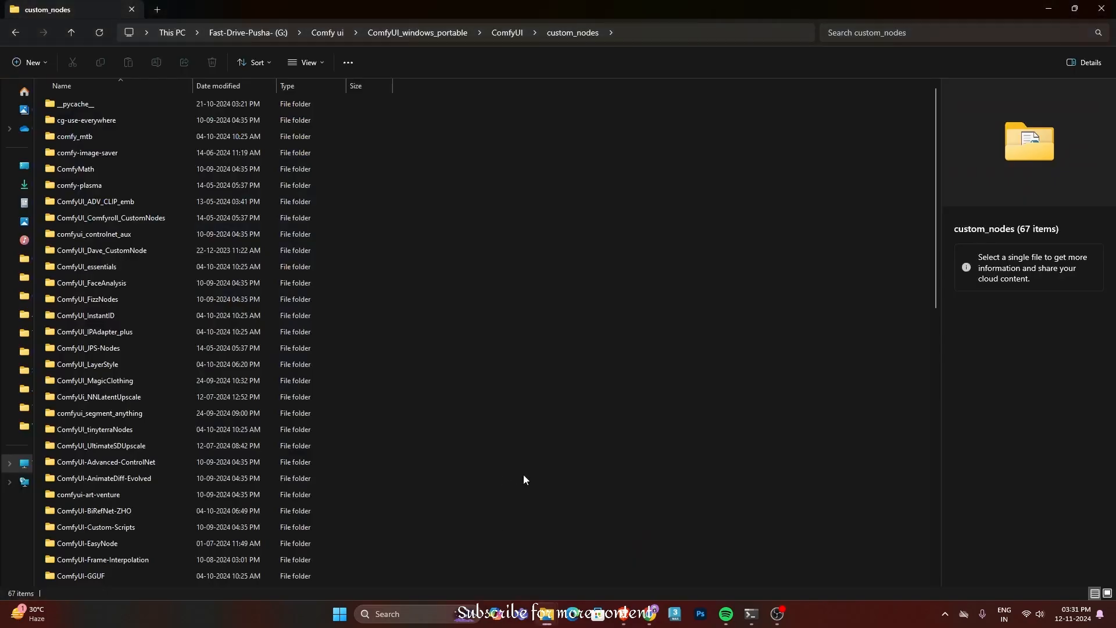
right_click(484, 298)
click(429, 361)
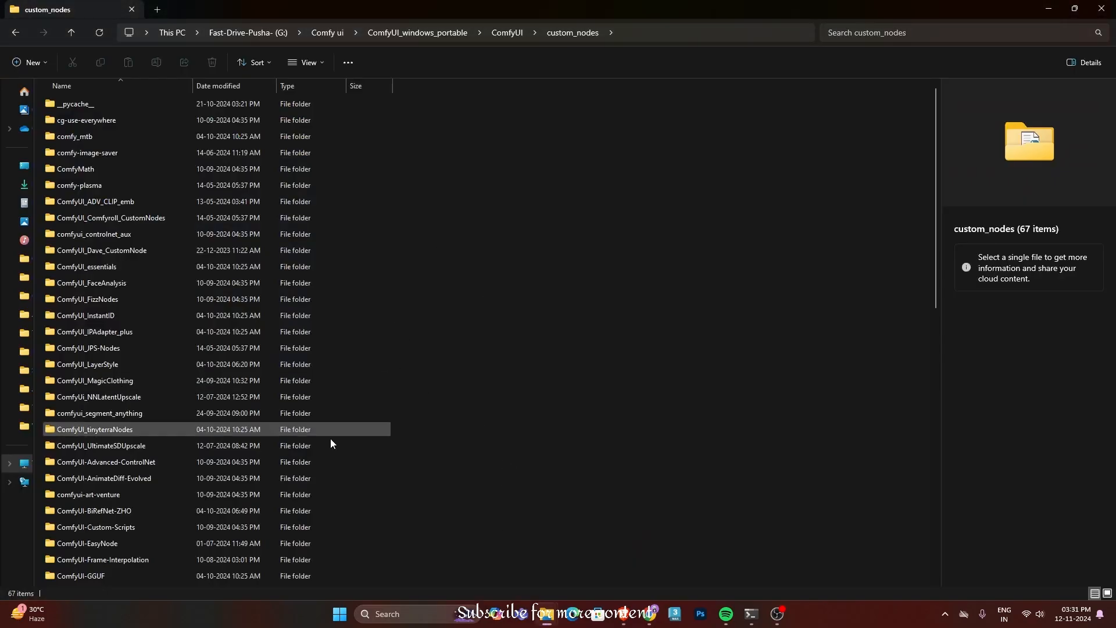
scroll(124, 411, down, 4)
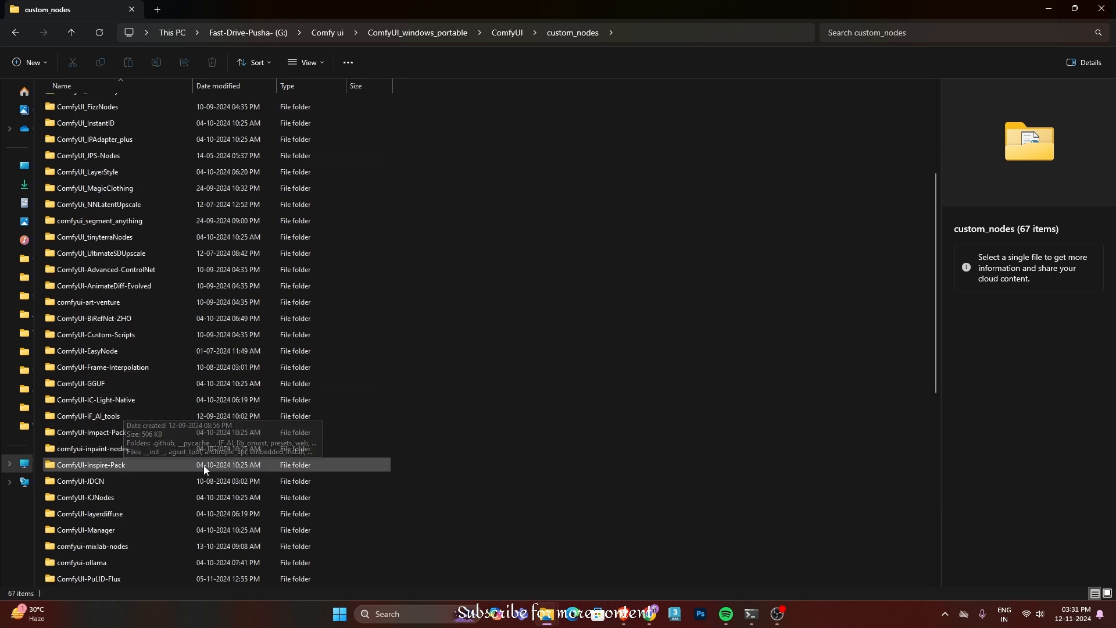
scroll(203, 465, down, 5)
scroll(120, 391, up, 9)
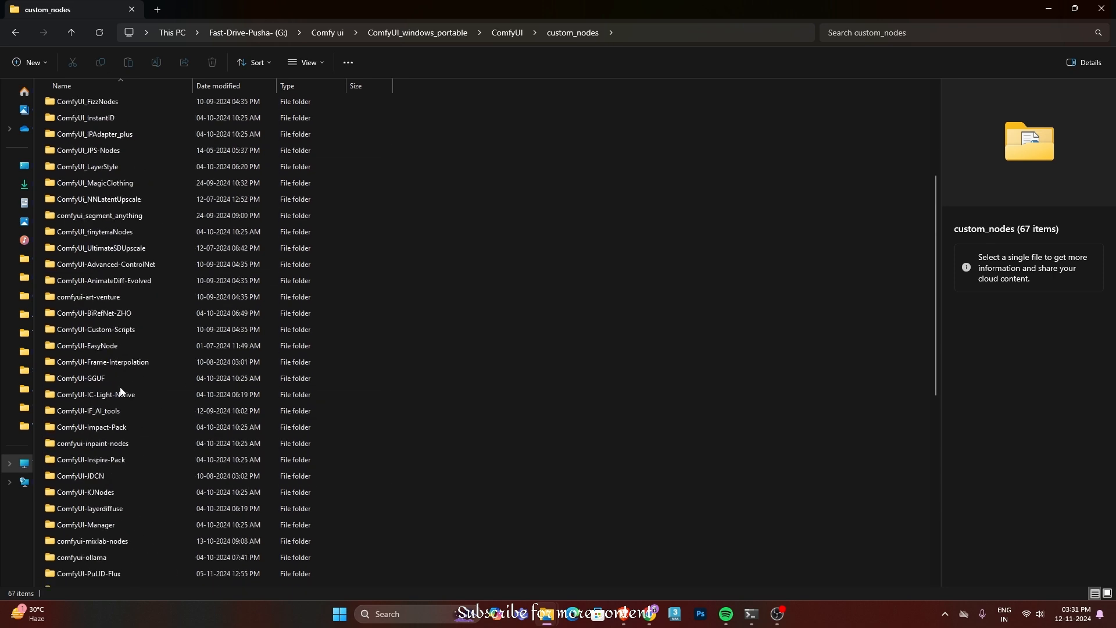
double_click(120, 251)
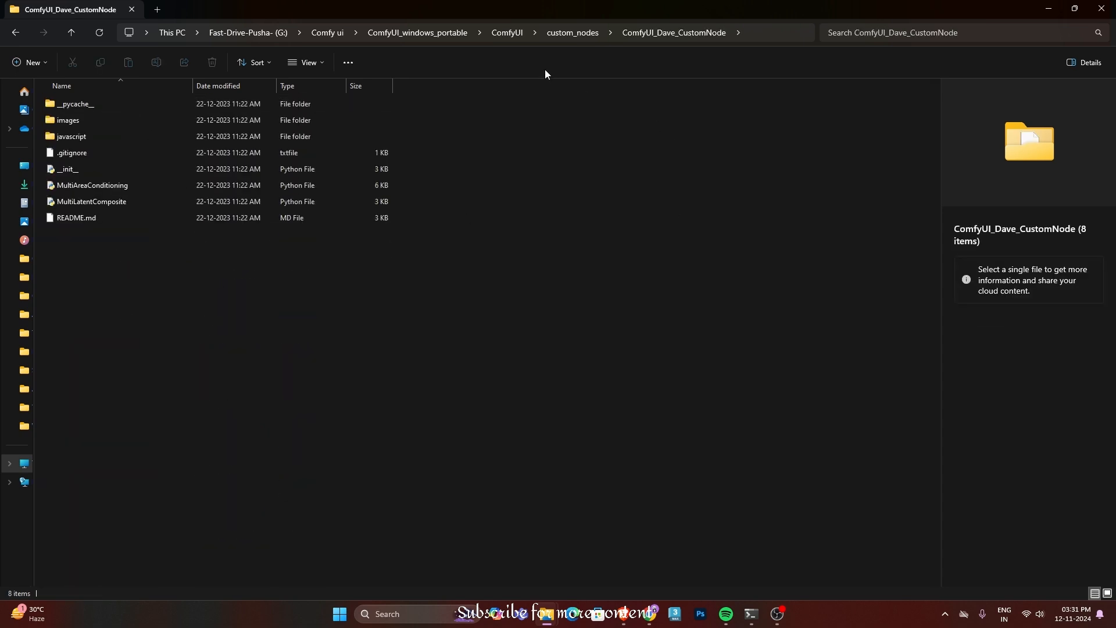
click(577, 33)
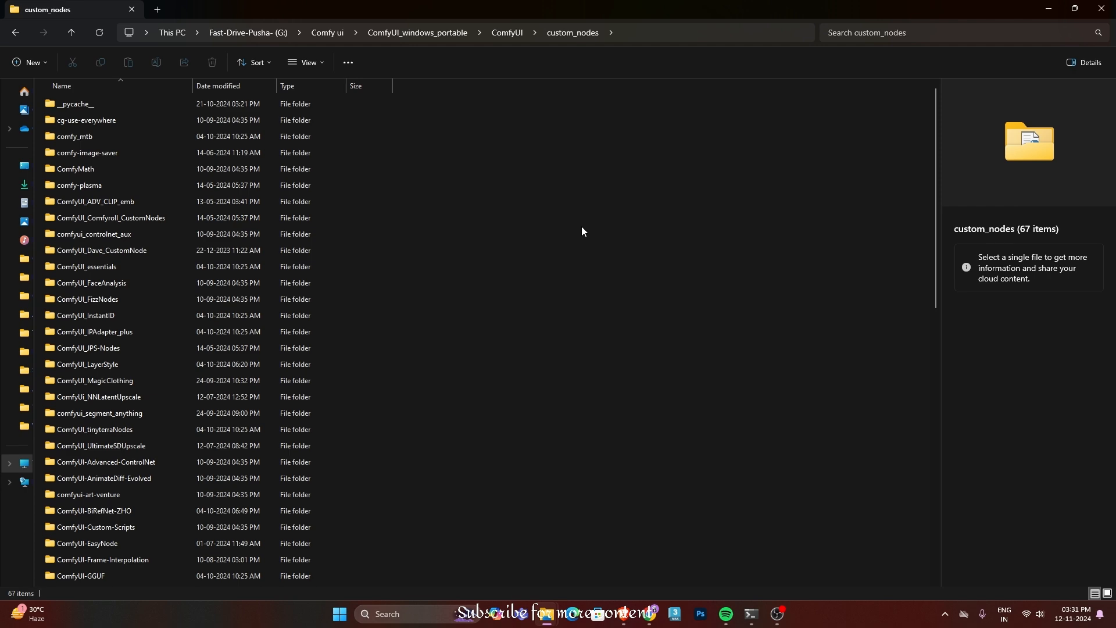
click(1049, 9)
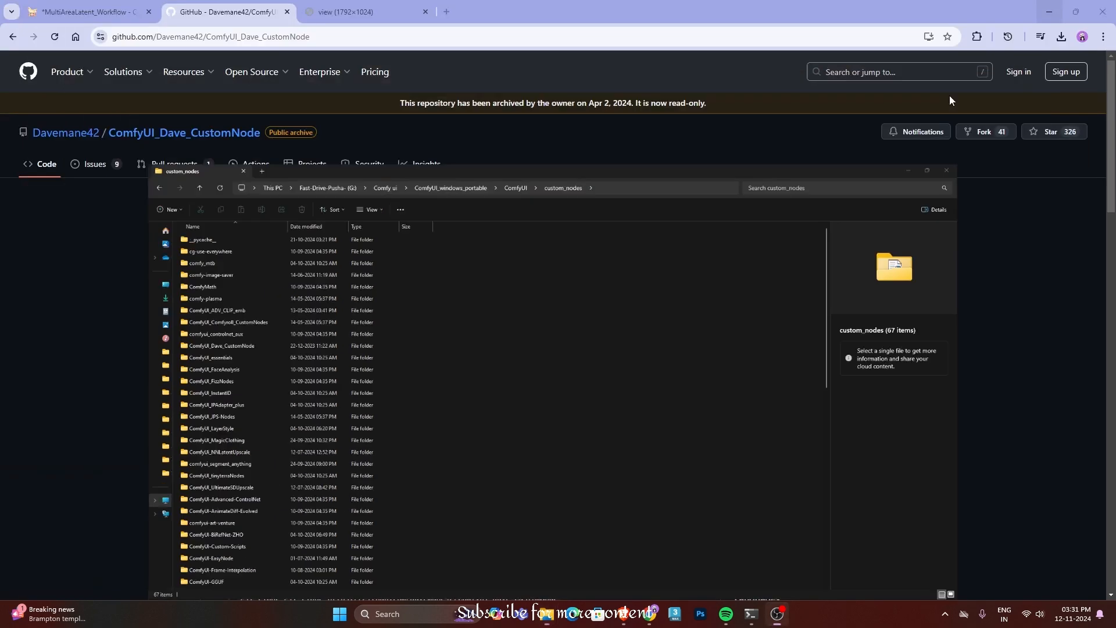
Open the repository's images folder on GitHub, and examine the example multi-latent composite workflow in ComfyUI.
click(383, 12)
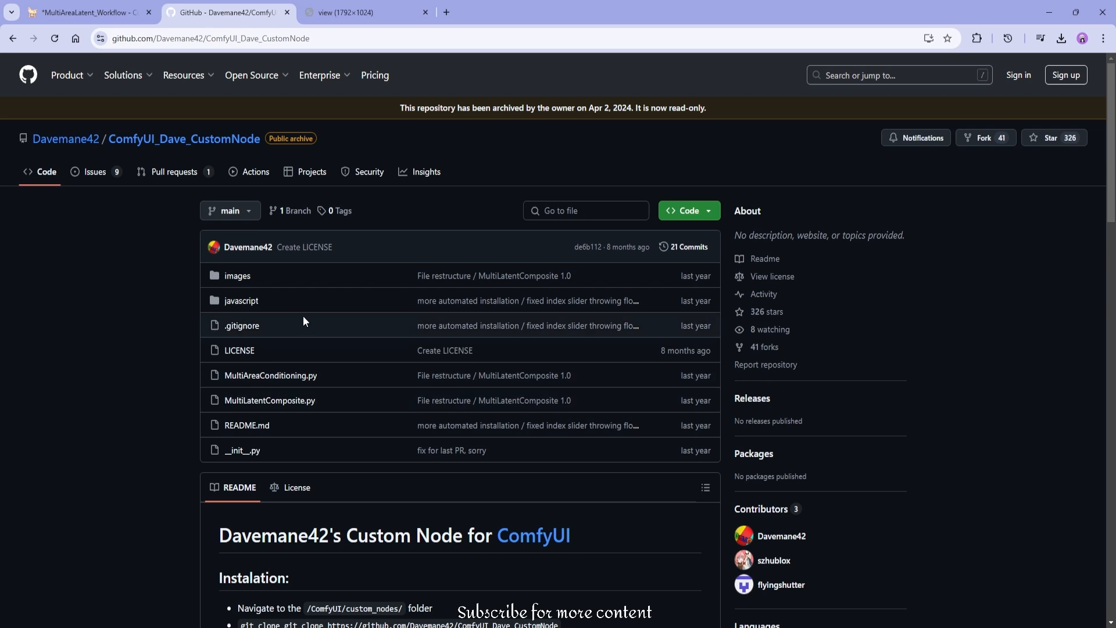
click(241, 277)
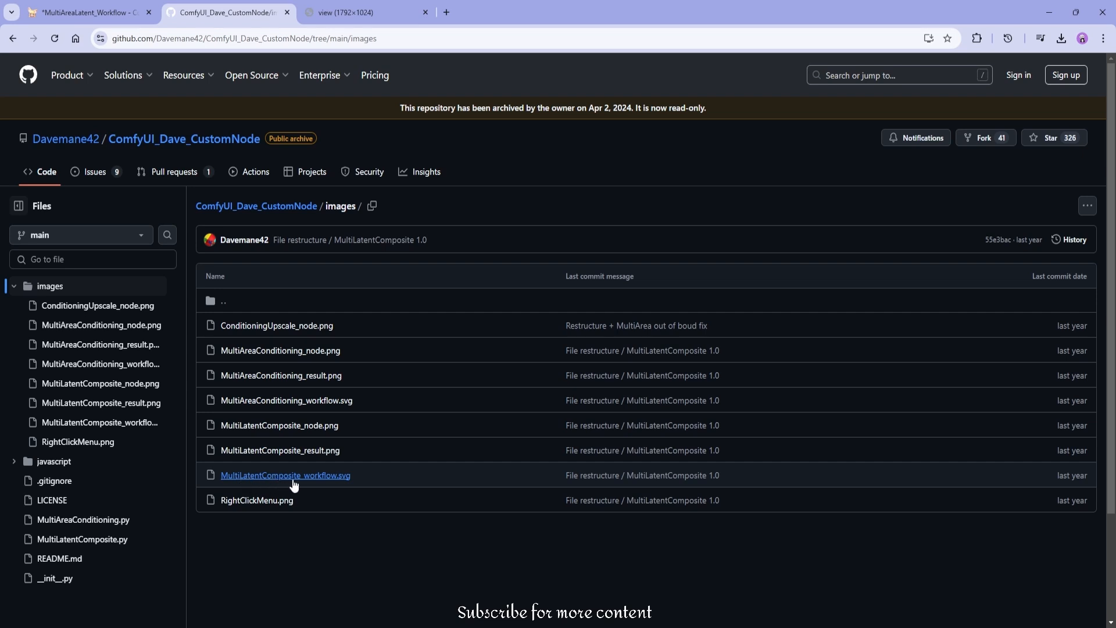
click(98, 5)
scroll(311, 317, down, 9)
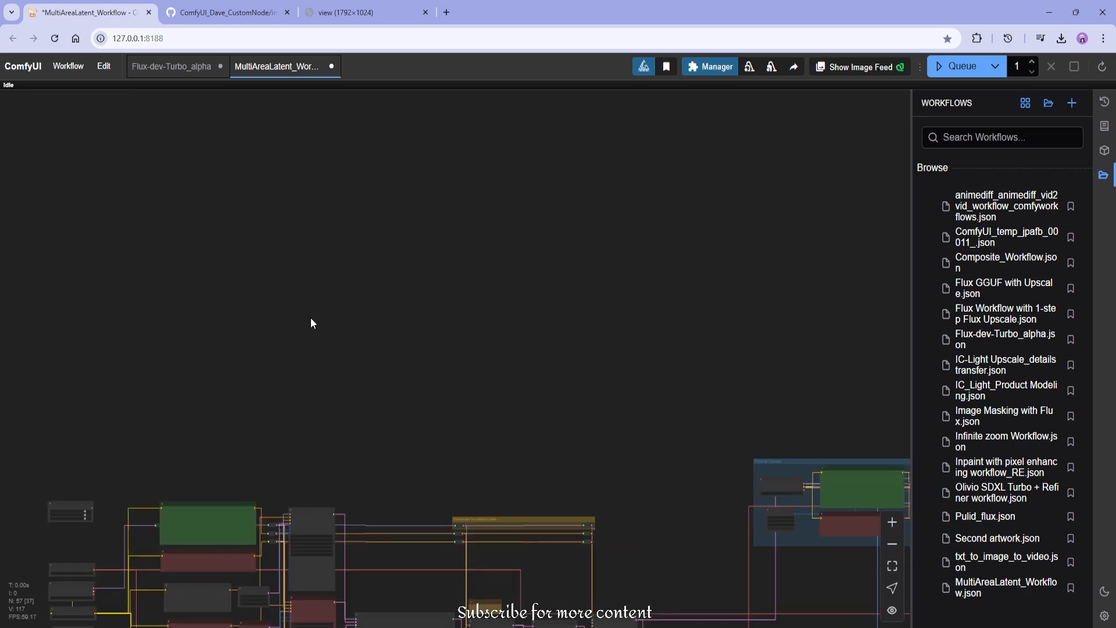
scroll(310, 317, down, 5)
drag(310, 318, 582, 302)
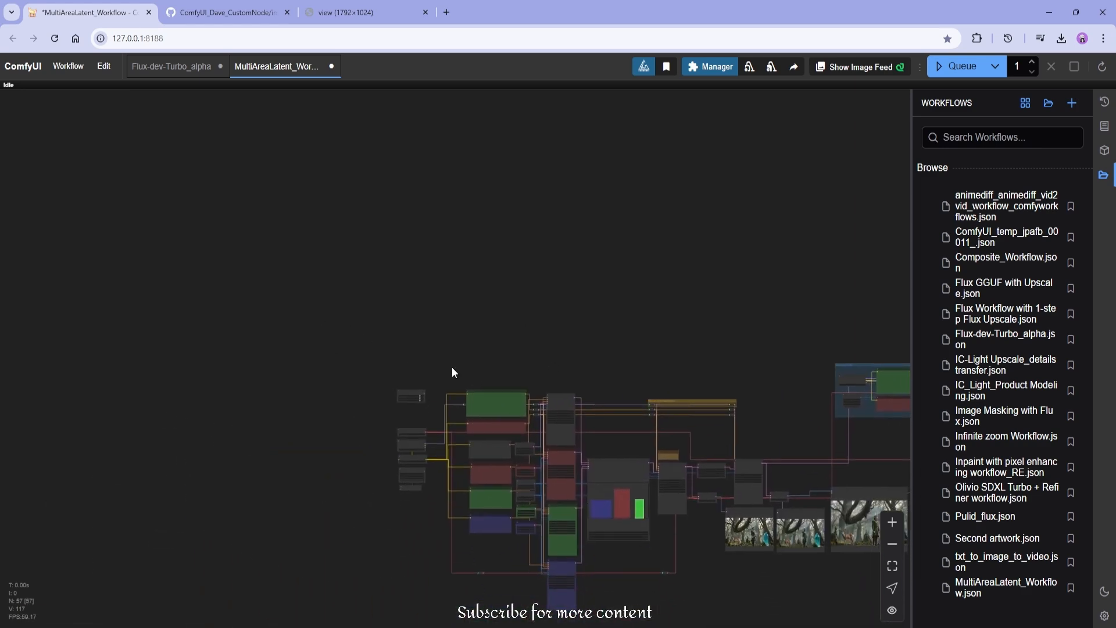
drag(508, 329, 331, 480)
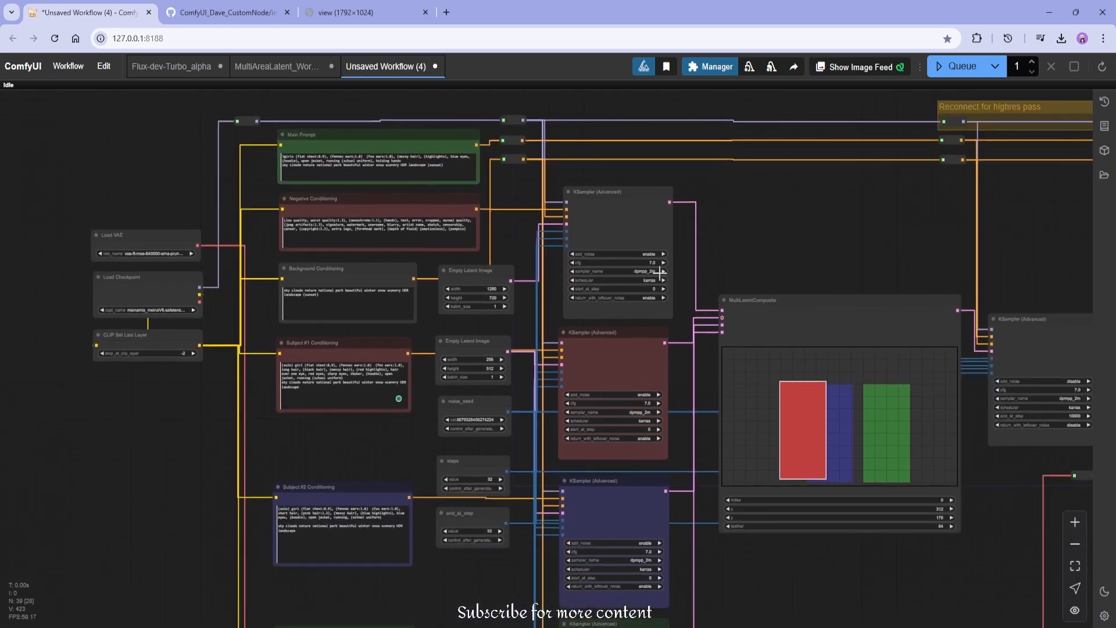
scroll(660, 272, up, 3)
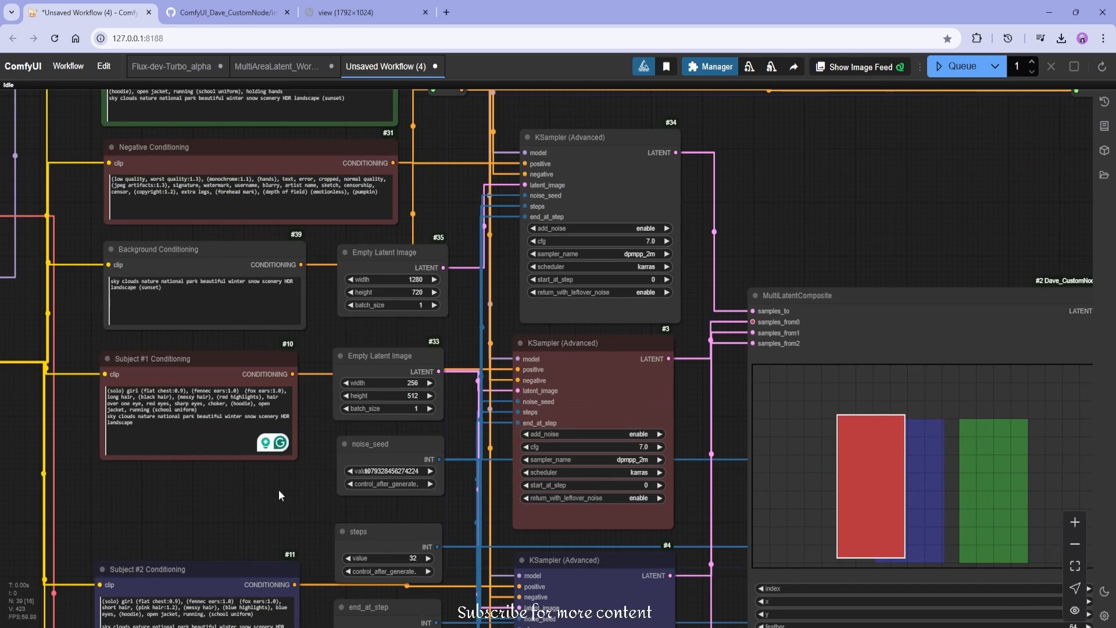
scroll(279, 490, down, 6)
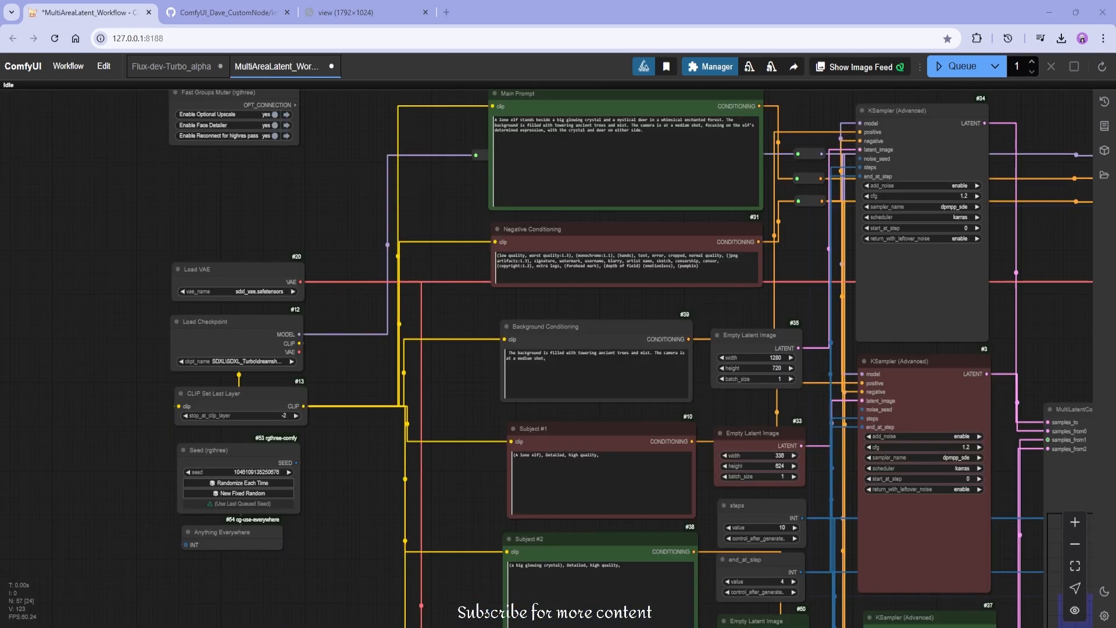
In MultiAreaLatent_Workflow, set the Load Checkpoint node's model to SDXL\SDXL_Turbo\dreamshaperXL_v21TurboDPMSDE.safetensors.
scroll(338, 388, up, 4)
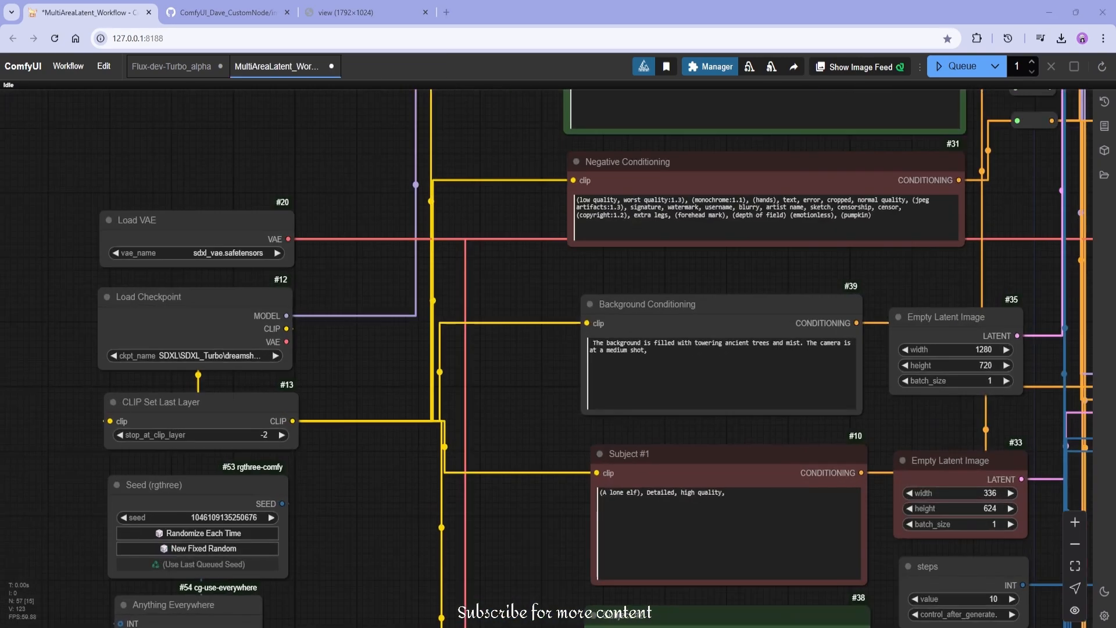
scroll(297, 384, up, 2)
scroll(285, 353, up, 2)
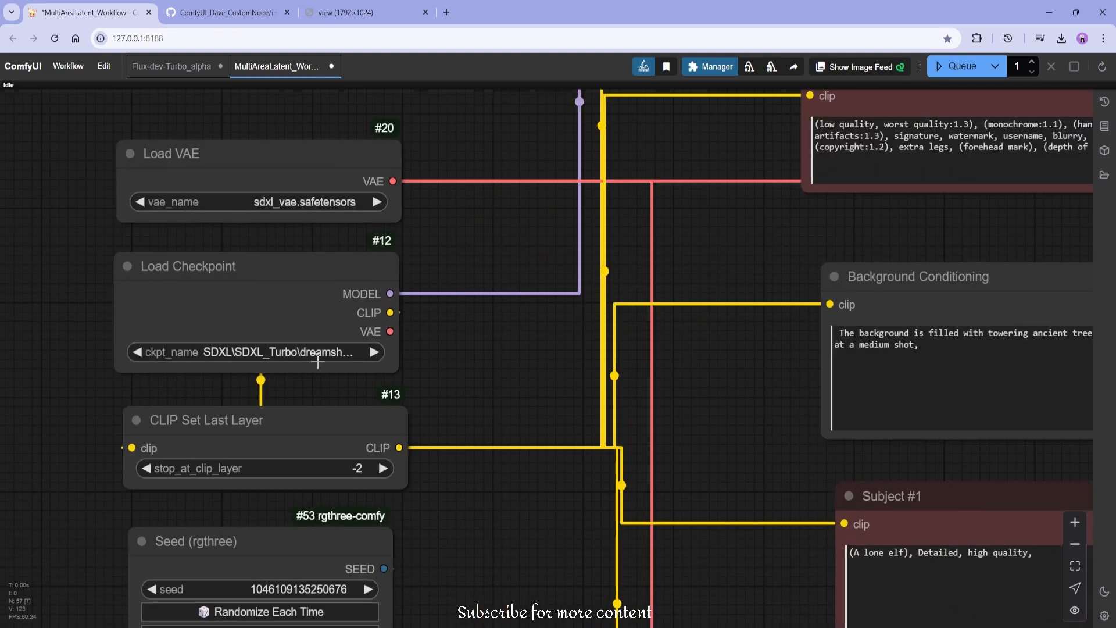
click(303, 353)
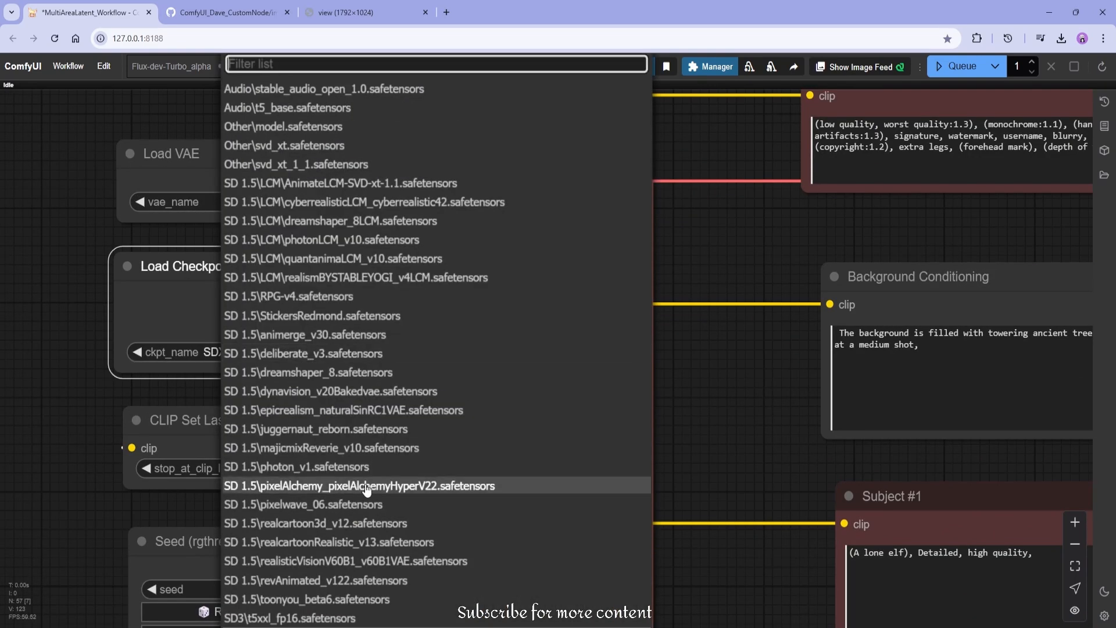
scroll(367, 490, down, 2)
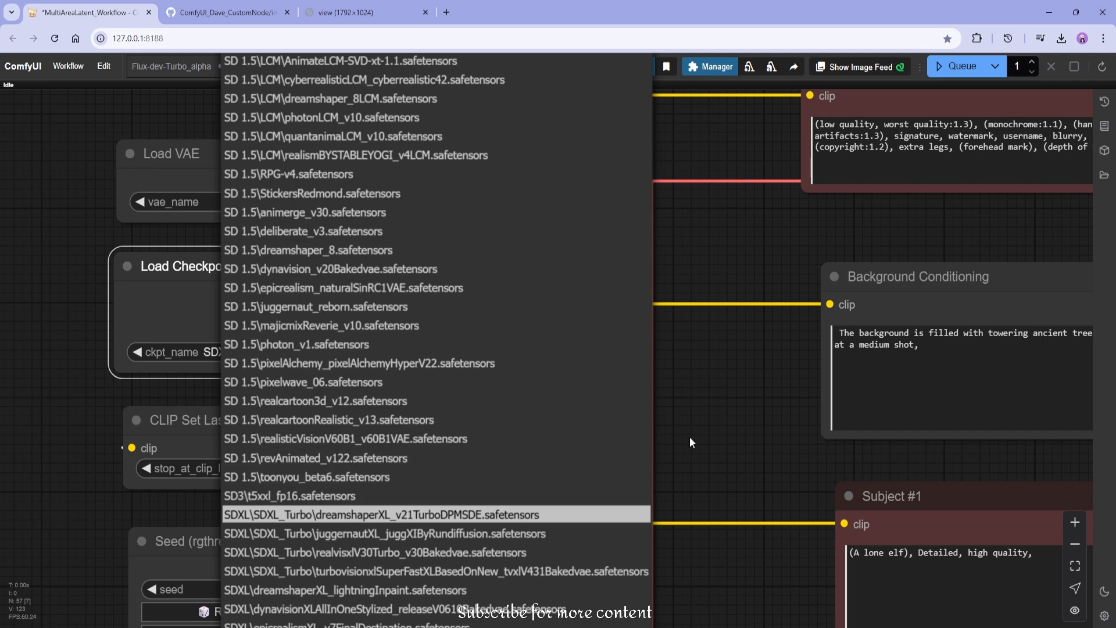
click(422, 514)
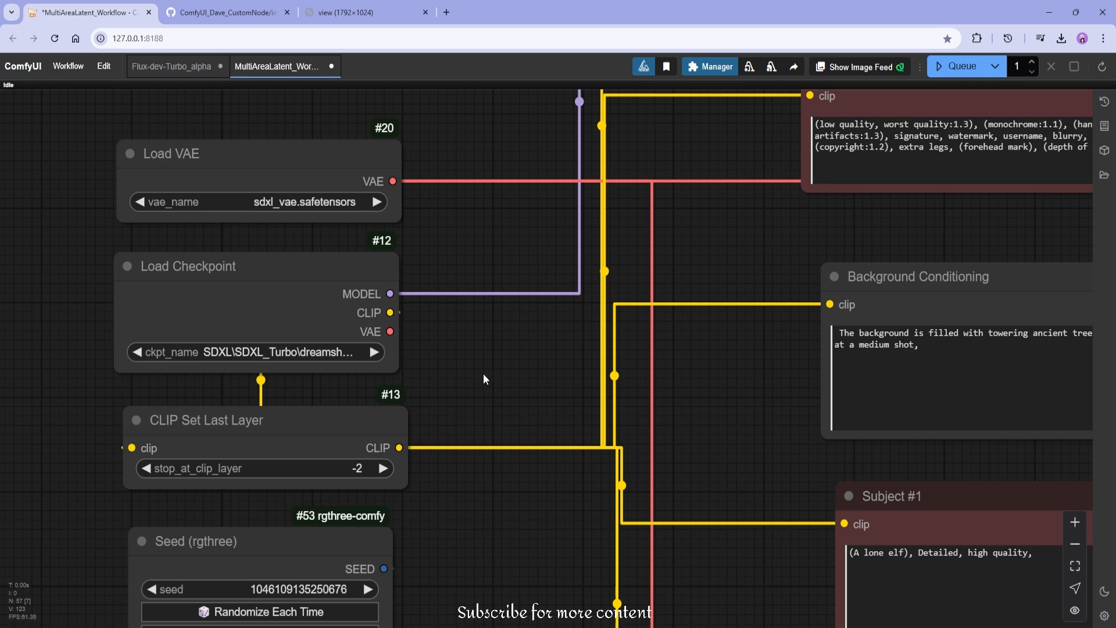
Examine the Load VAE, CLIP Set Last Layer, Seed (rgthree) and Anything Everywhere nodes of the workflow.
scroll(483, 374, down, 3)
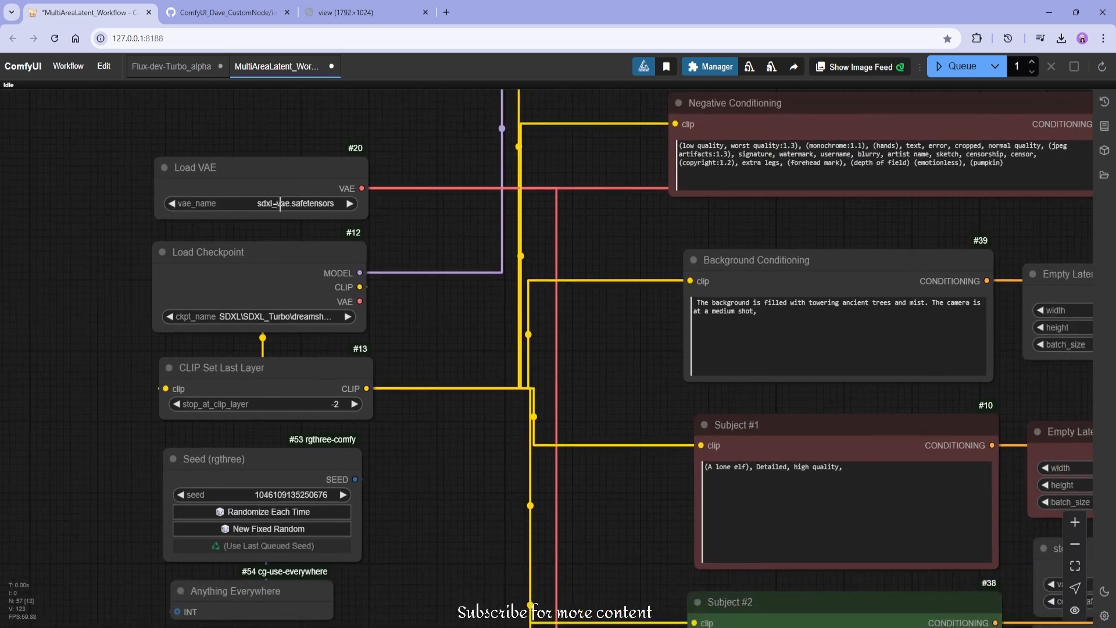
drag(410, 352, 396, 238)
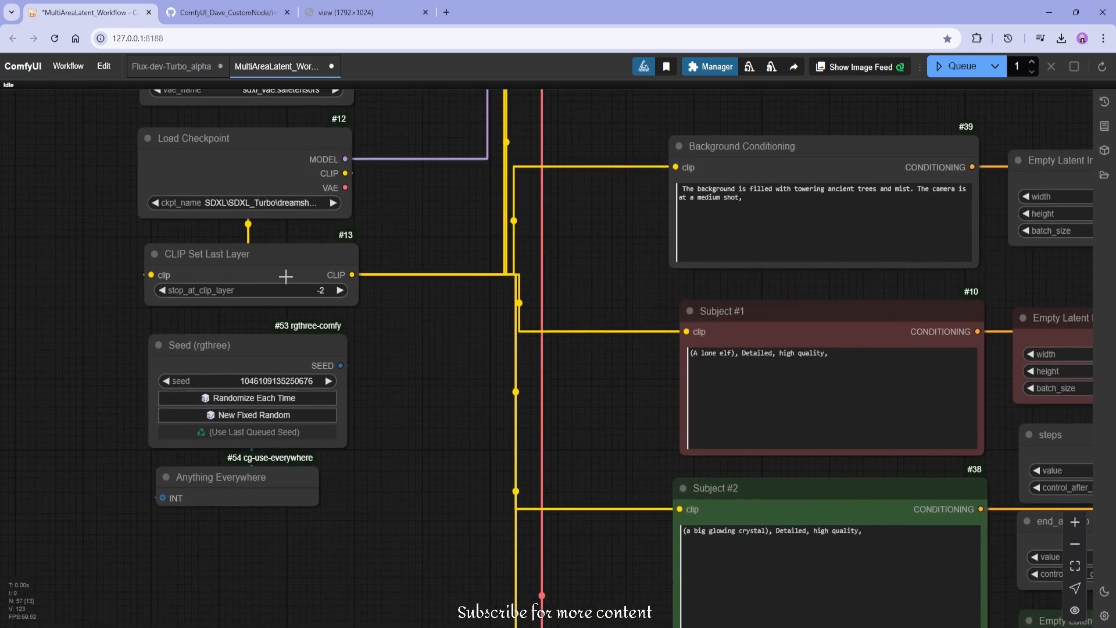
drag(419, 387, 371, 386)
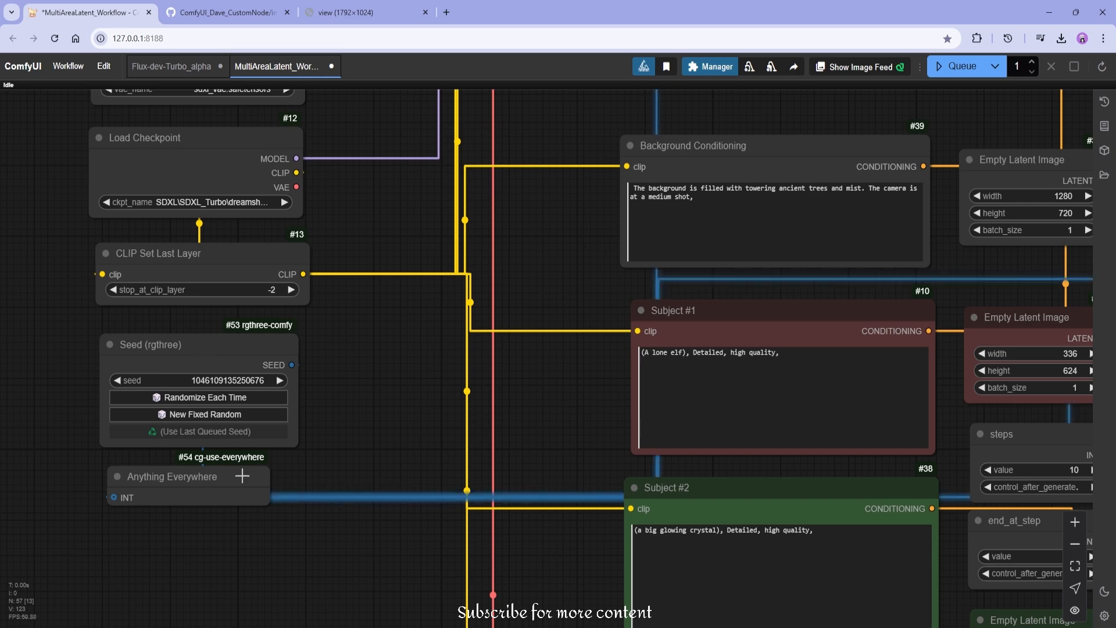
scroll(186, 486, down, 5)
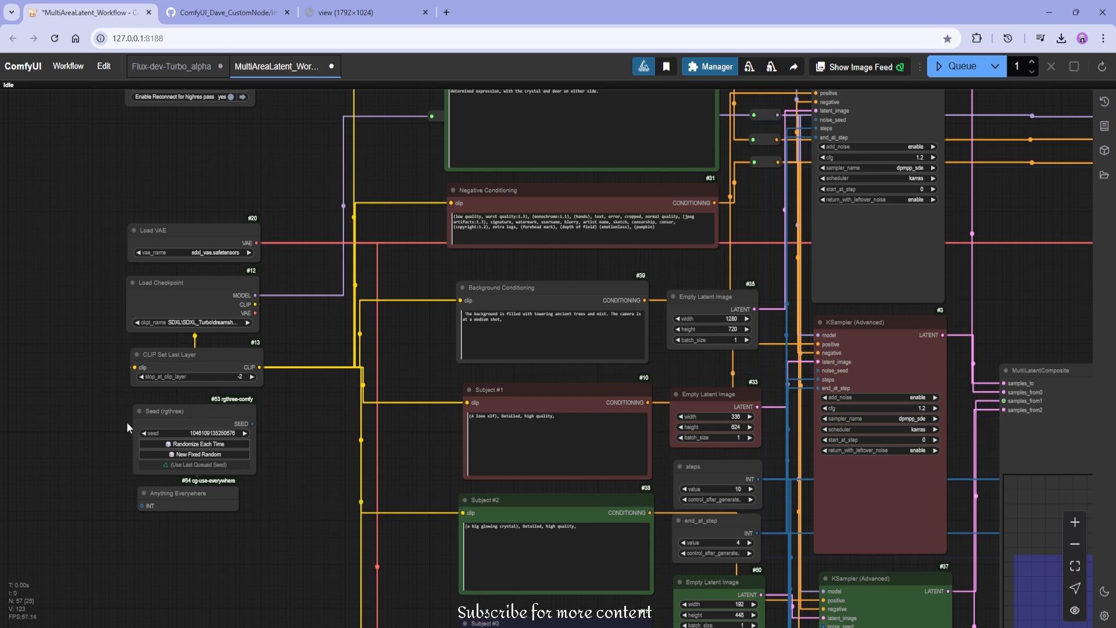
scroll(127, 424, up, 10)
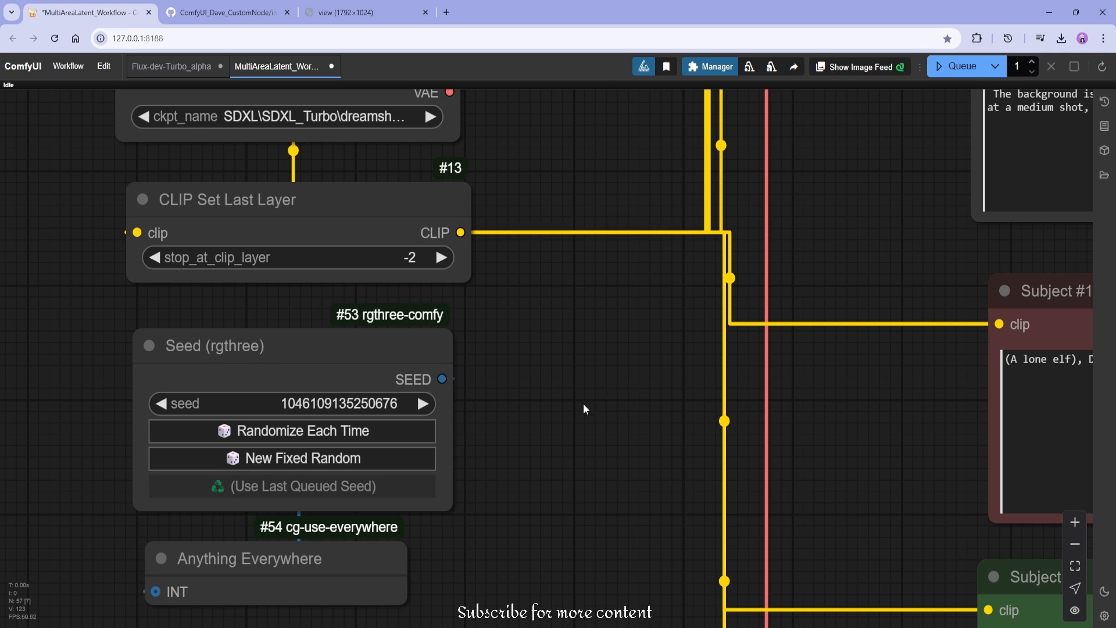
scroll(608, 395, down, 4)
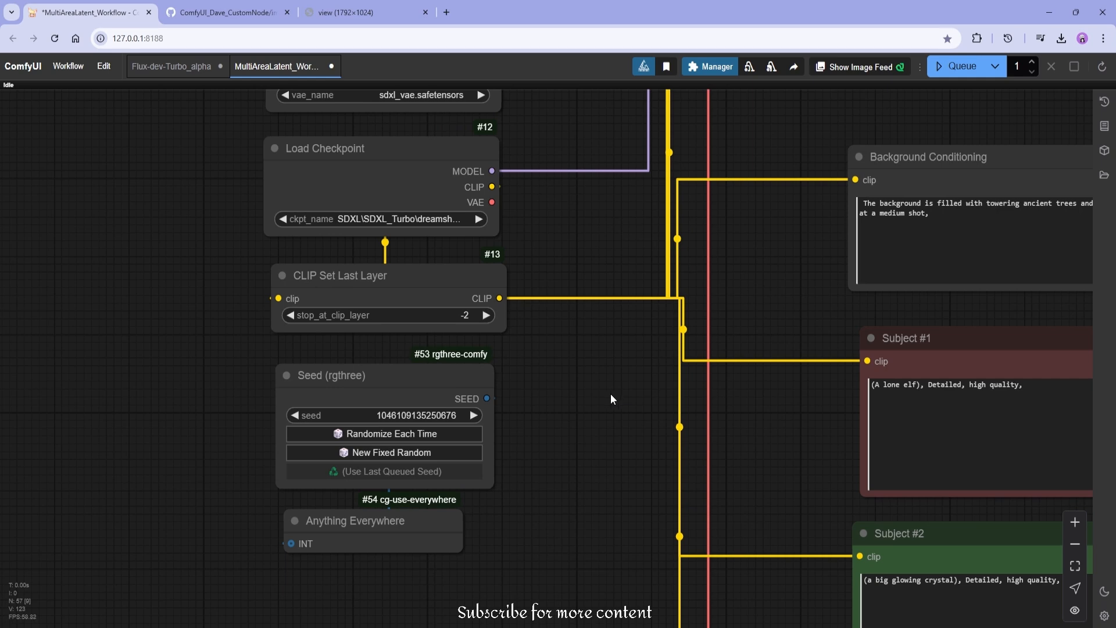
drag(612, 394, 378, 381)
scroll(568, 448, down, 3)
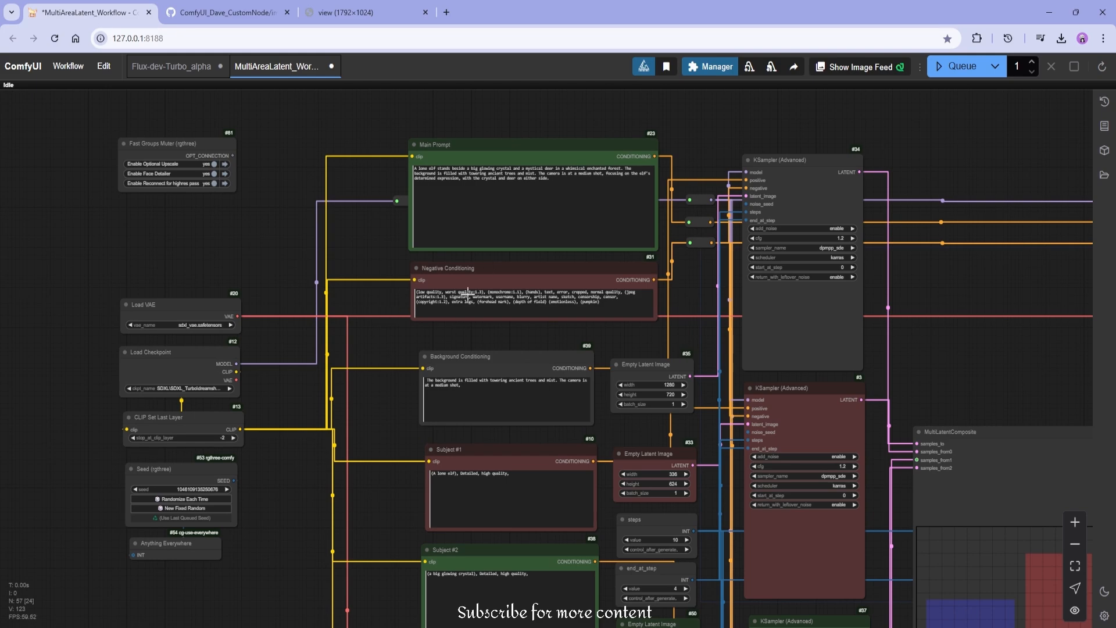
Examine the workflow's prompt nodes, the steps and end_at_step nodes, and the Empty Latent Image nodes for each subject.
drag(384, 238, 288, 110)
drag(279, 462, 162, 487)
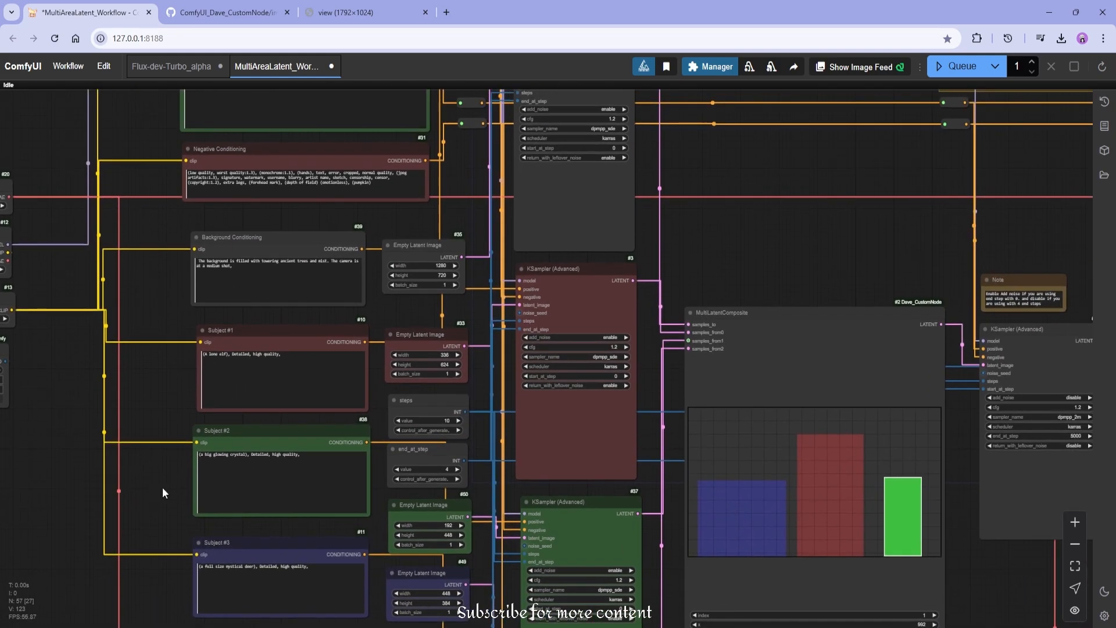
drag(457, 181, 451, 98)
scroll(389, 342, up, 6)
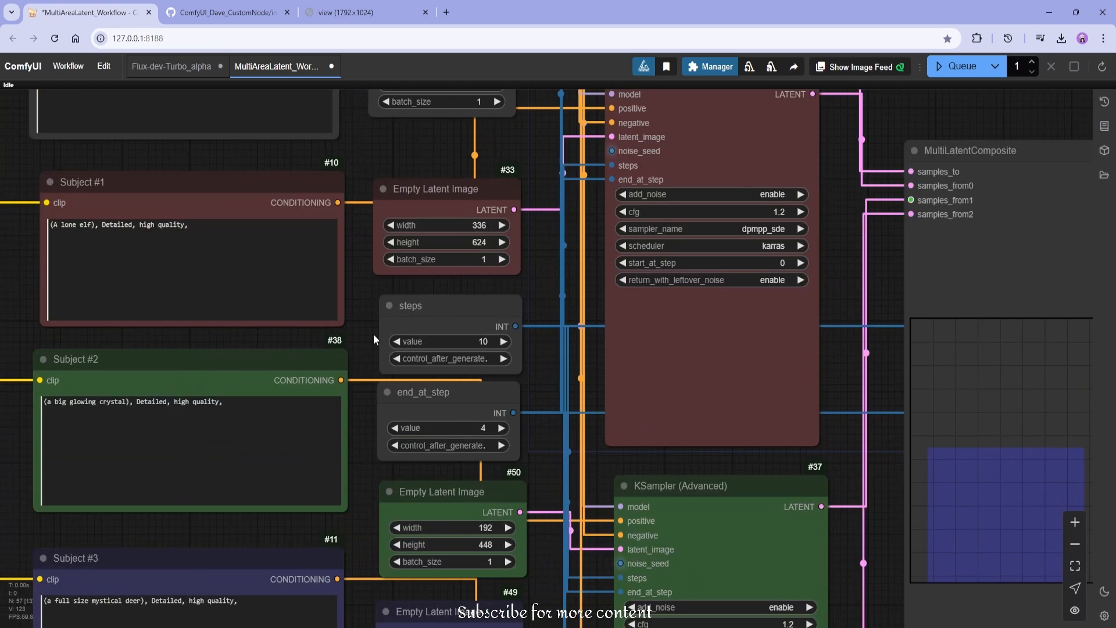
scroll(374, 337, up, 4)
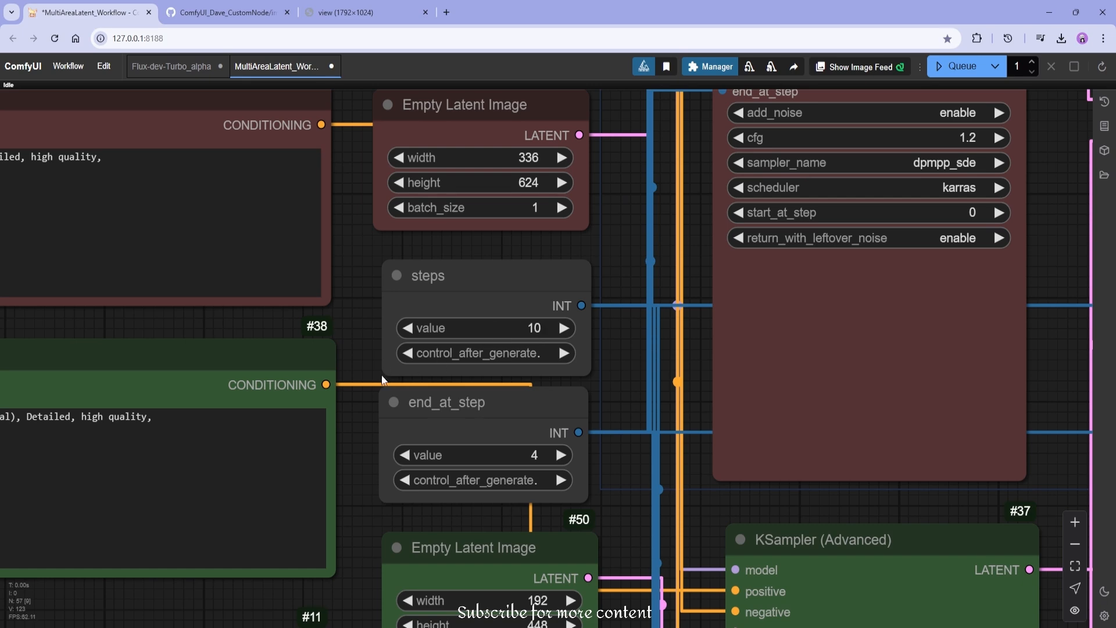
drag(609, 395, 607, 282)
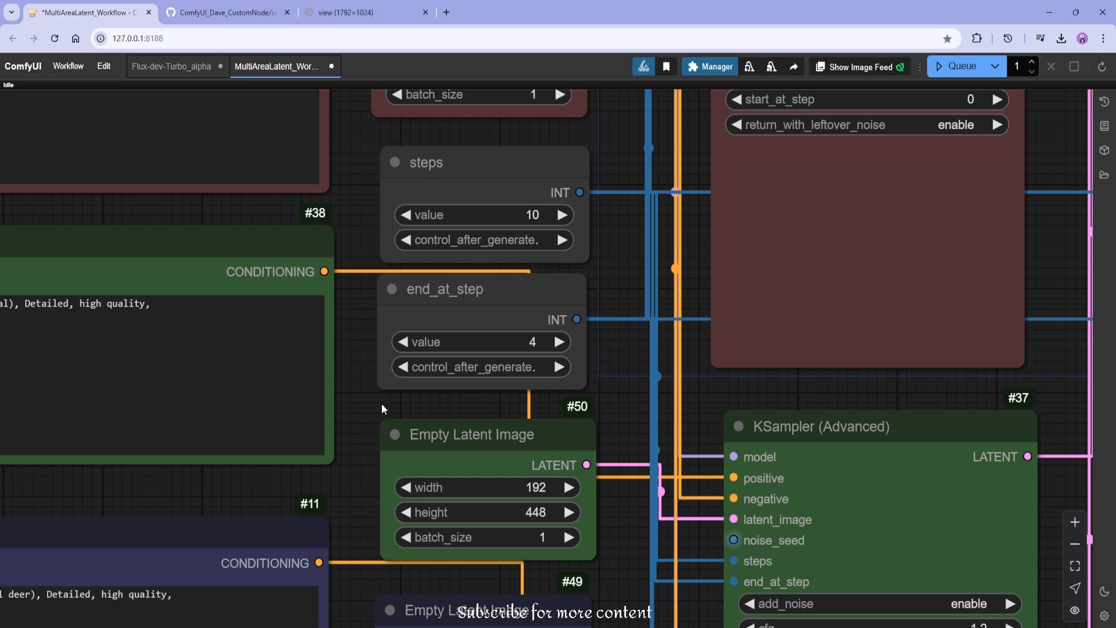
scroll(381, 404, down, 3)
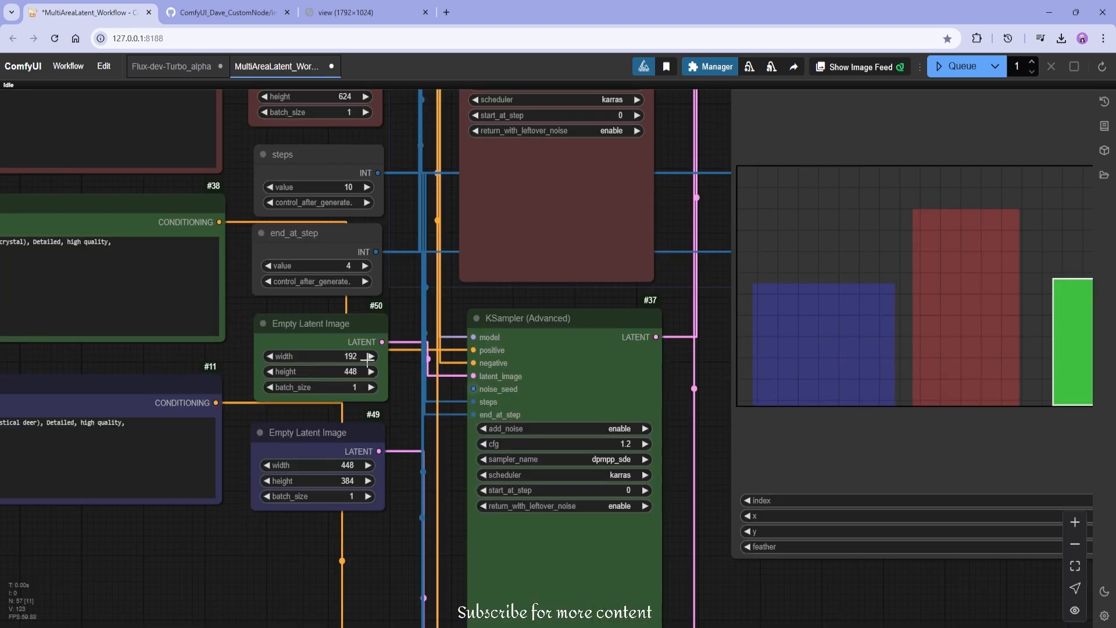
scroll(413, 496, down, 3)
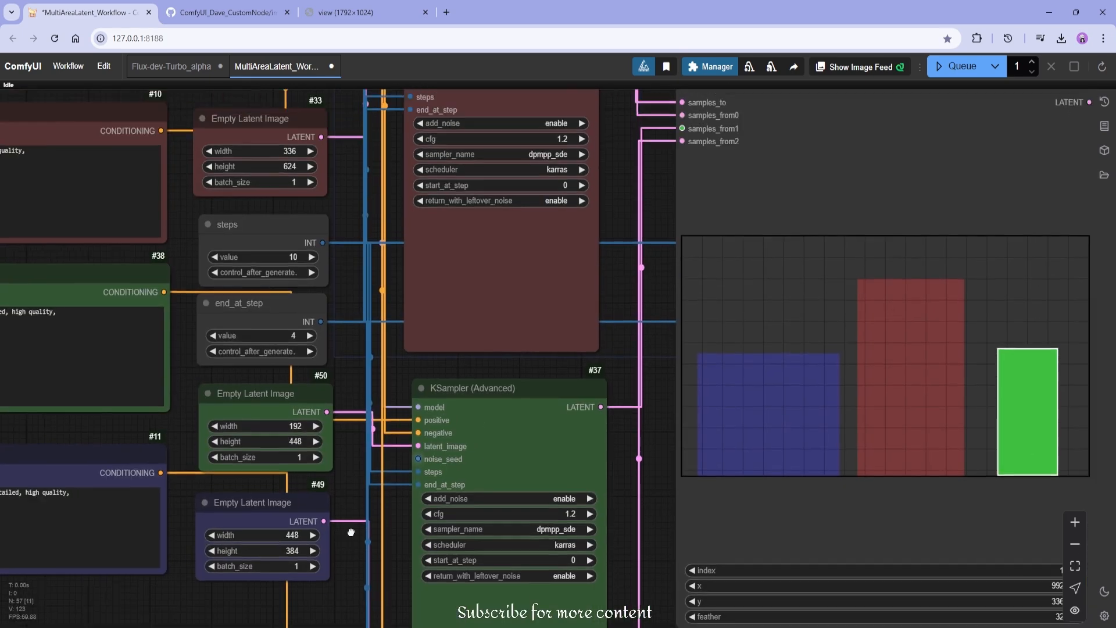
Examine the KSampler (Advanced) settings for each subject and the MultiLatentComposite node they feed into.
scroll(472, 300, up, 5)
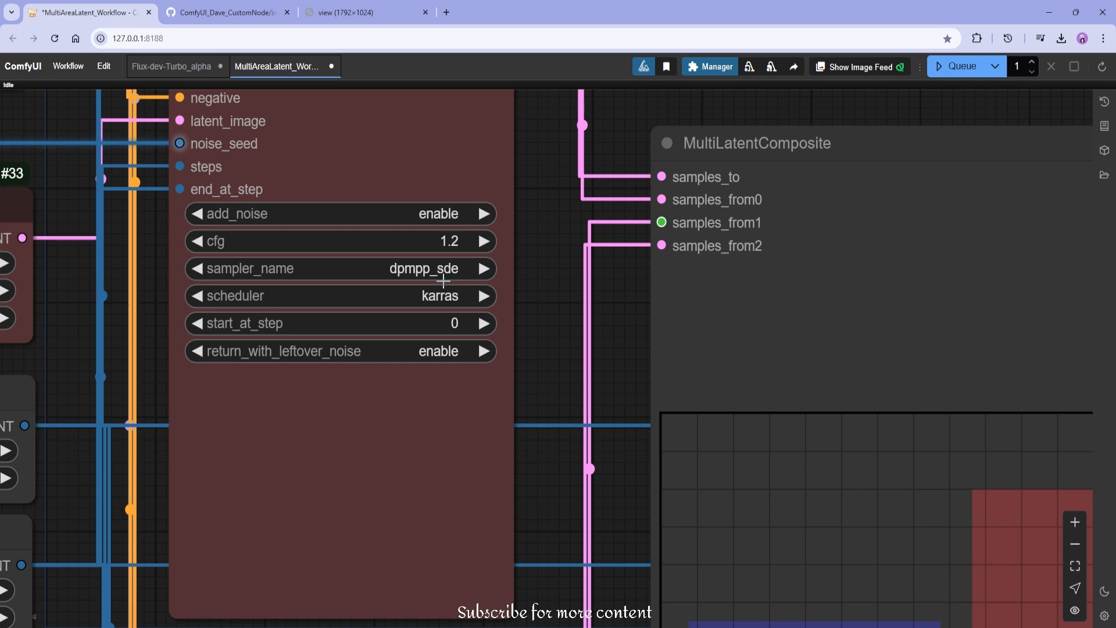
drag(559, 474, 538, 172)
scroll(527, 364, down, 3)
drag(523, 488, 496, 150)
scroll(487, 317, down, 5)
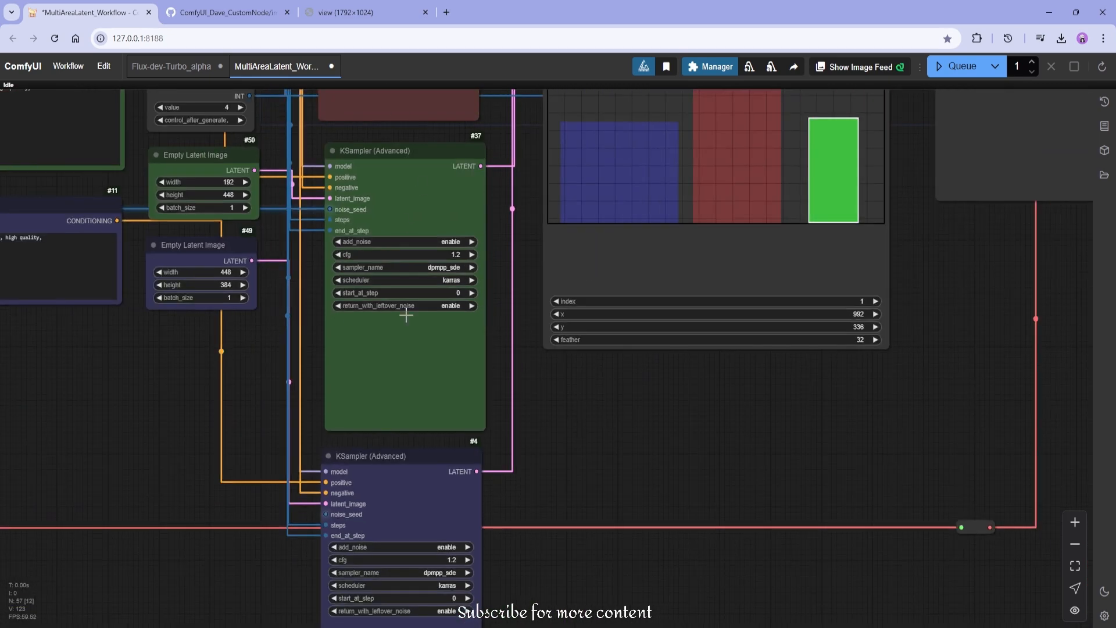
scroll(406, 316, down, 5)
scroll(448, 374, up, 7)
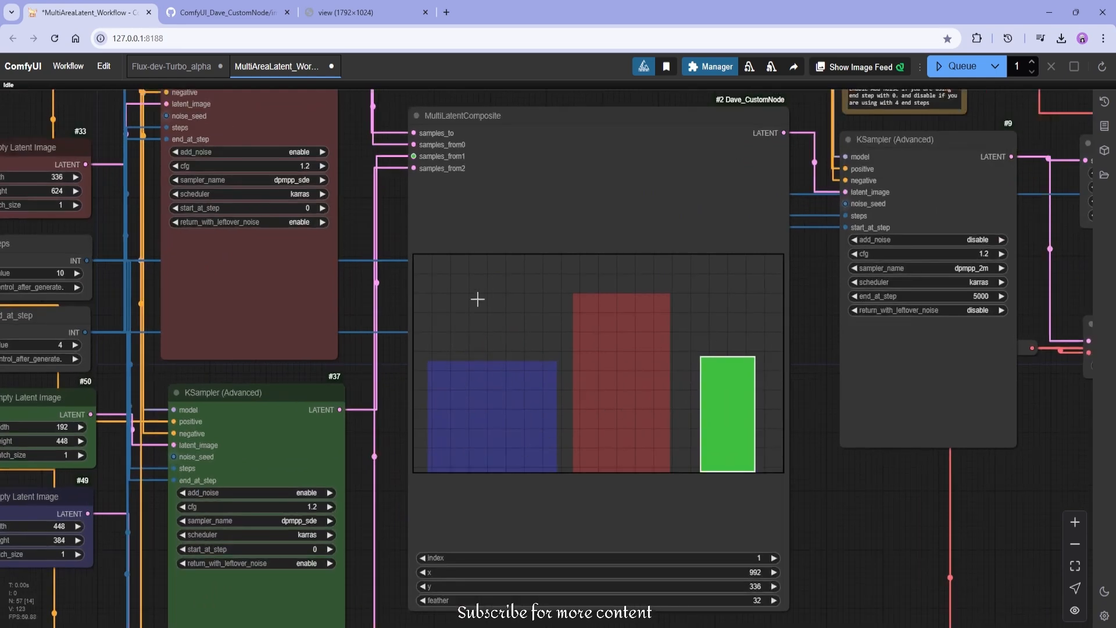
Examine the KSampler (Advanced) after the MultiLatentComposite node, plus the Upscale Latent, VAE Decode (Tiled), second KSampler and preview nodes.
drag(731, 319, 417, 447)
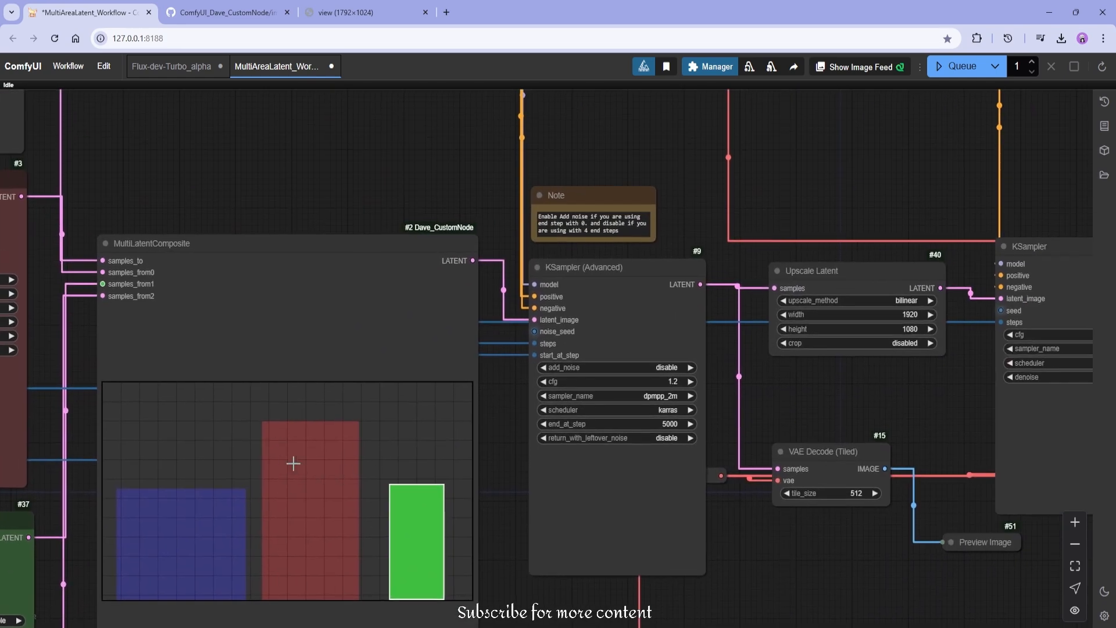
scroll(639, 349, up, 7)
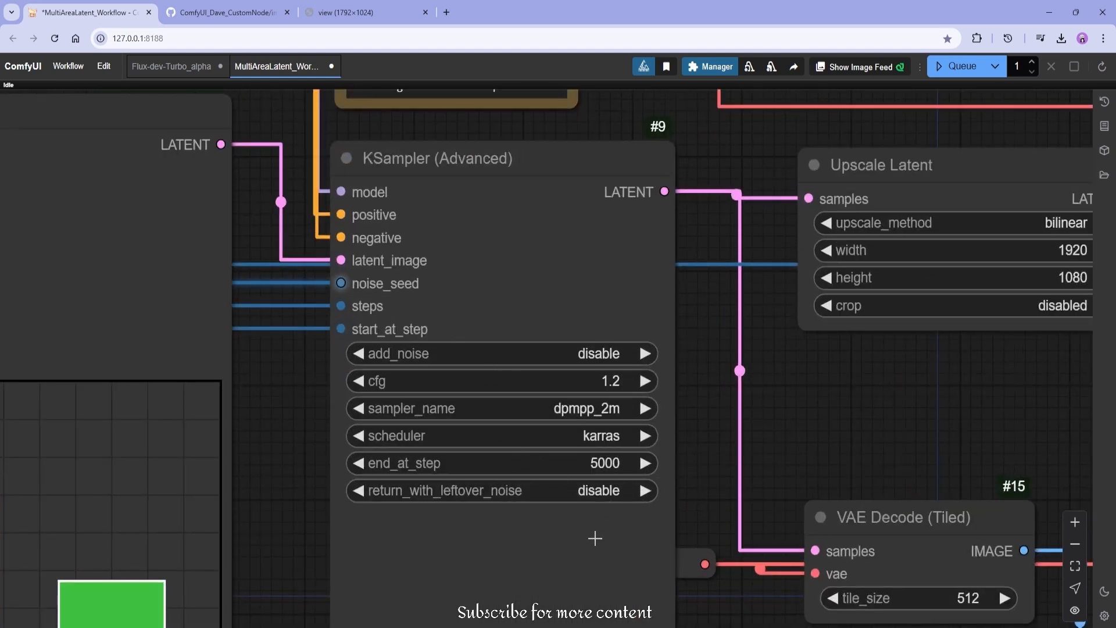
scroll(448, 488, up, 1)
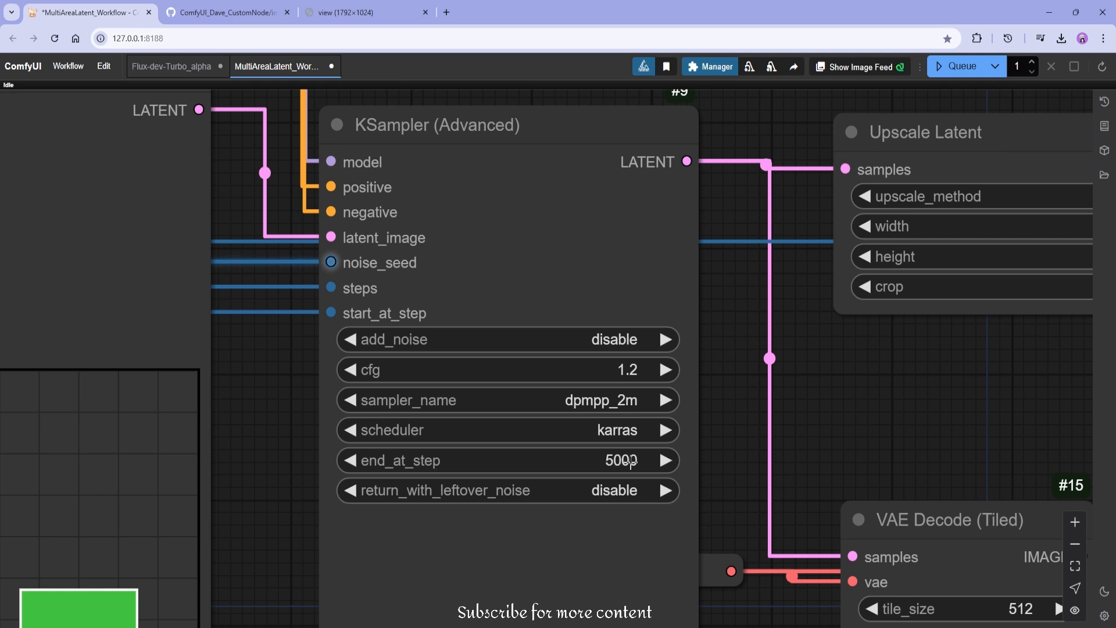
drag(799, 422, 571, 374)
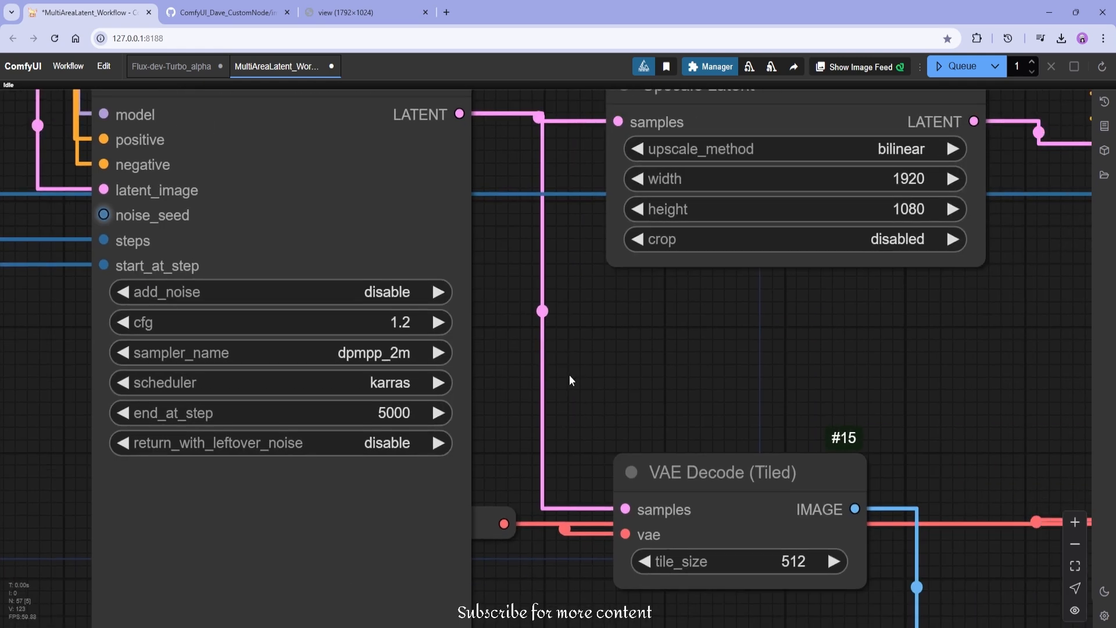
scroll(569, 374, down, 1)
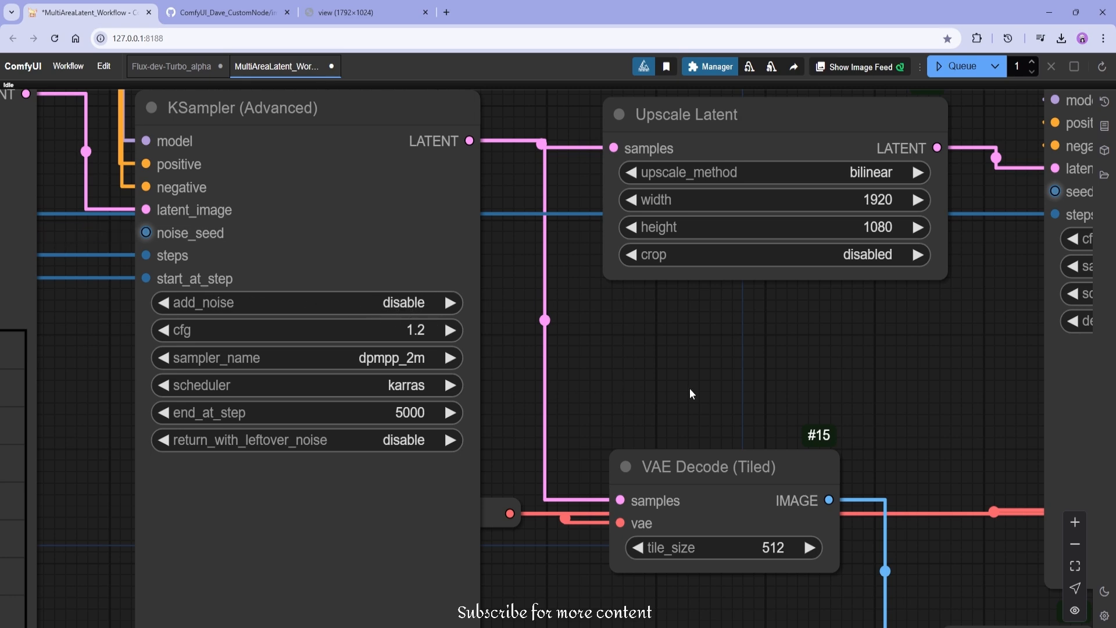
drag(690, 391, 229, 441)
scroll(321, 453, down, 4)
scroll(389, 258, down, 3)
drag(599, 471, 236, 515)
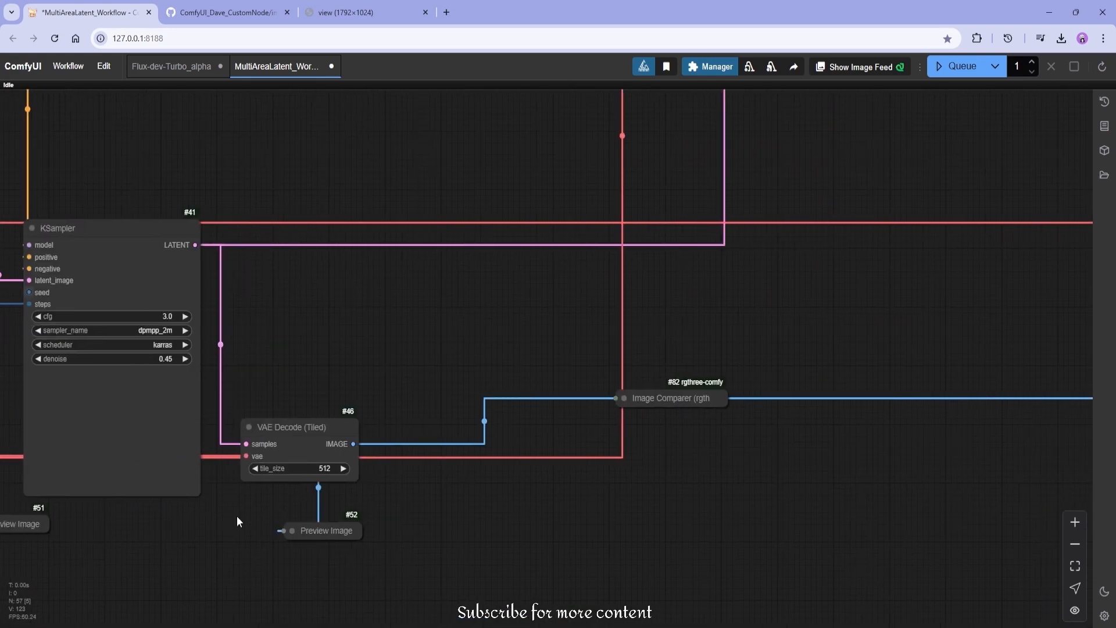
drag(194, 414, 686, 380)
scroll(667, 369, down, 4)
drag(324, 513, 763, 421)
scroll(390, 581, down, 5)
drag(377, 567, 680, 459)
scroll(717, 472, down, 2)
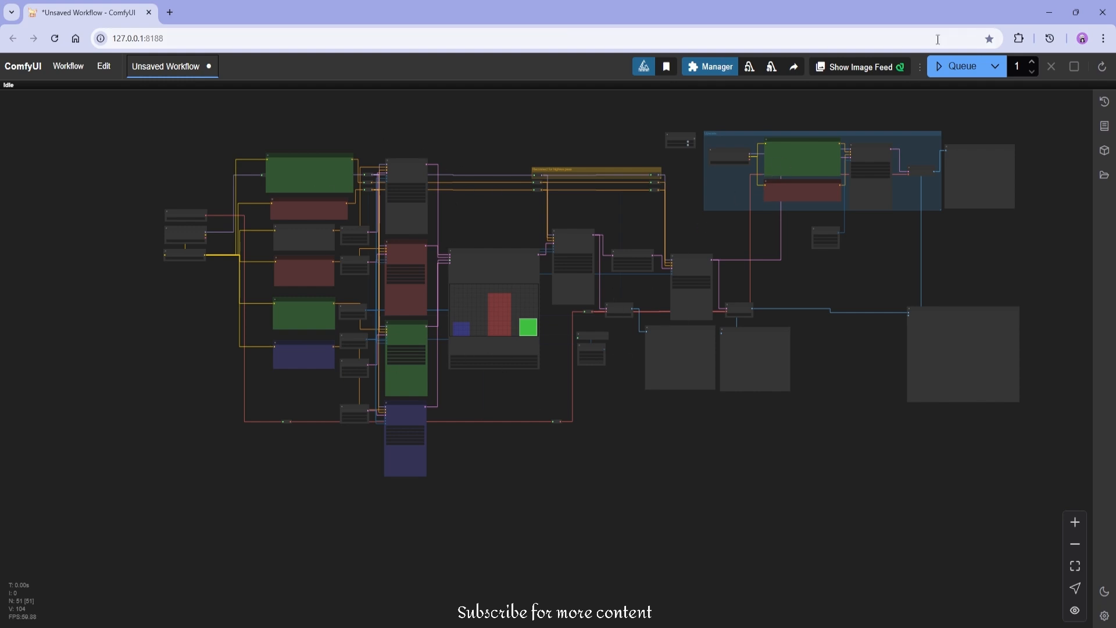
Look over the unsaved version of the workflow, from the prompt and loader nodes to the high-res pass and the upscale group.
scroll(403, 186, up, 4)
scroll(610, 142, down, 2)
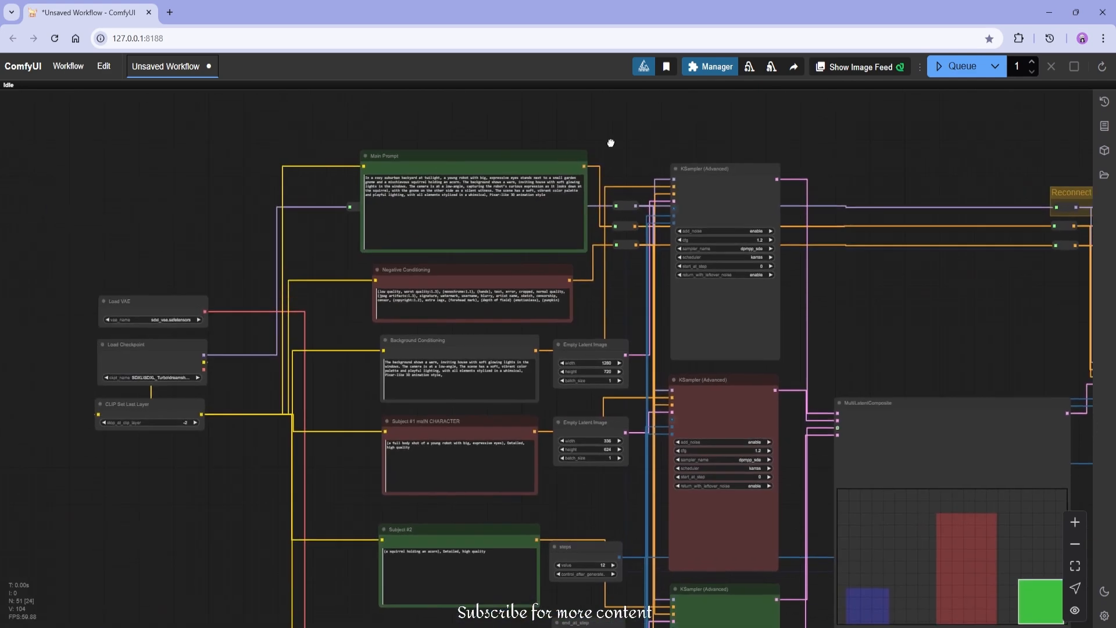
scroll(626, 137, down, 5)
drag(696, 201, 50, 362)
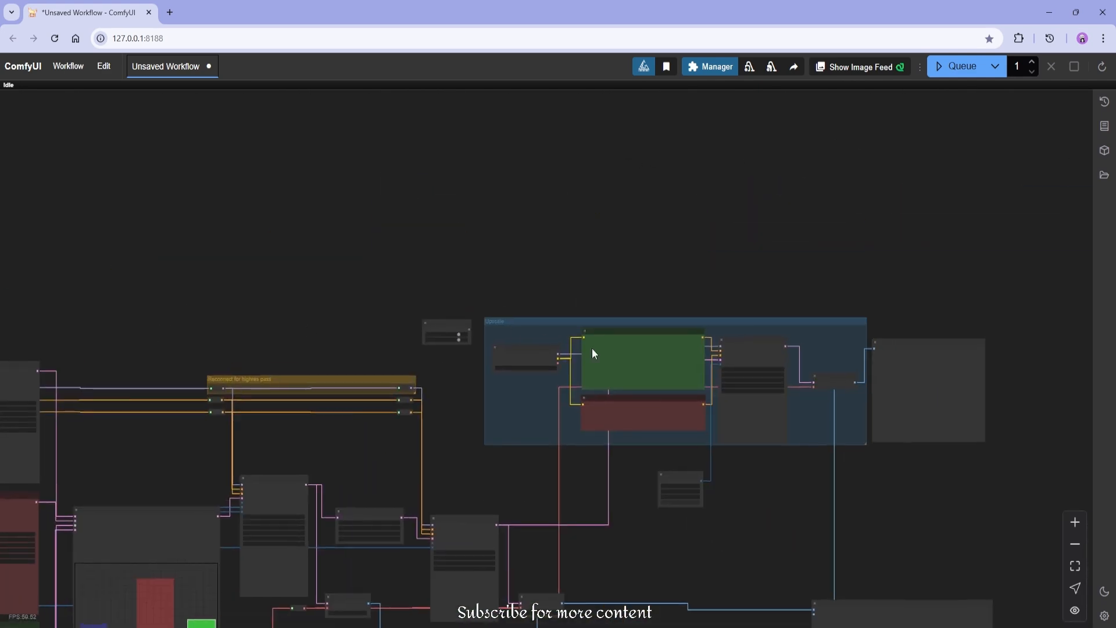
scroll(584, 352, up, 8)
drag(306, 366, 448, 233)
scroll(769, 348, down, 6)
scroll(768, 345, down, 3)
scroll(448, 234, up, 5)
scroll(842, 453, down, 4)
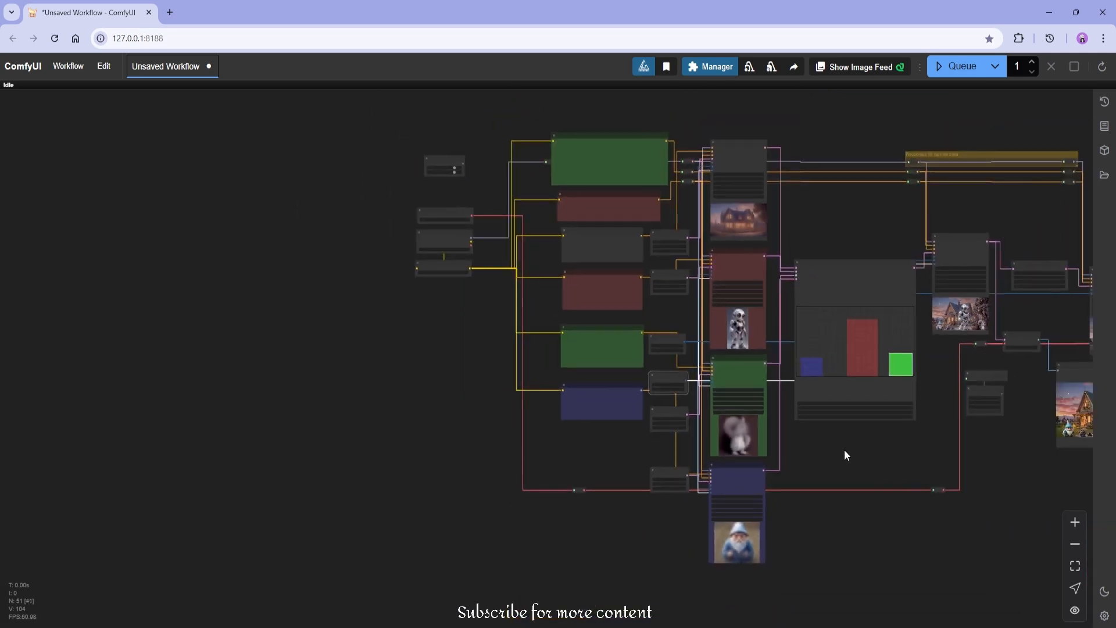
Examine the steps and end_at_step nodes alongside the Subject #2 sampler's settings and preview image.
scroll(651, 376, up, 8)
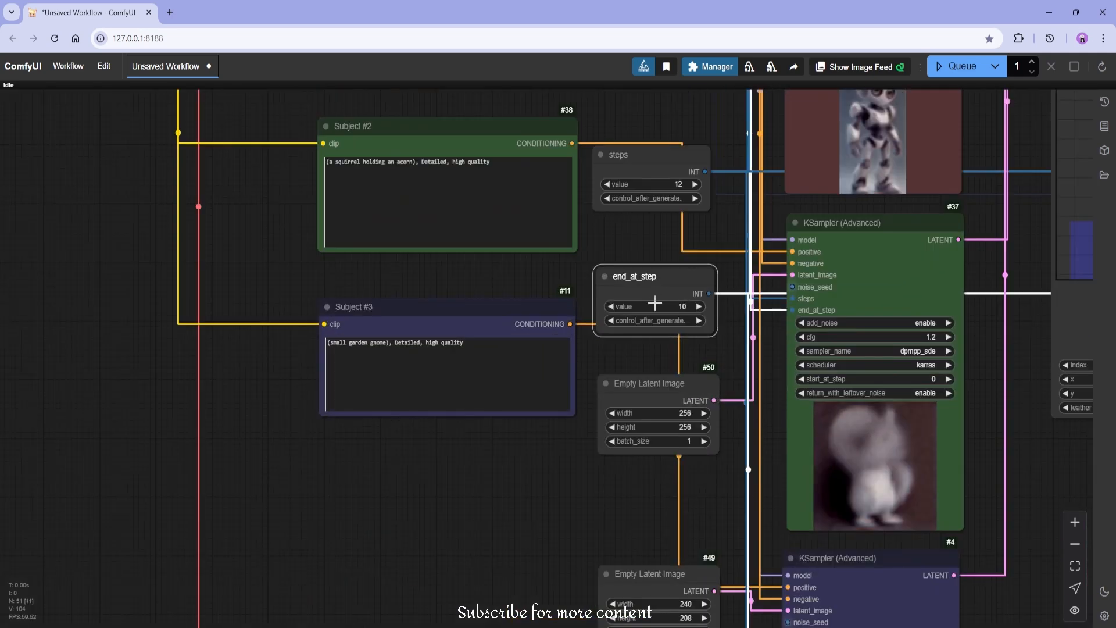
drag(690, 252, 518, 302)
scroll(486, 285, down, 6)
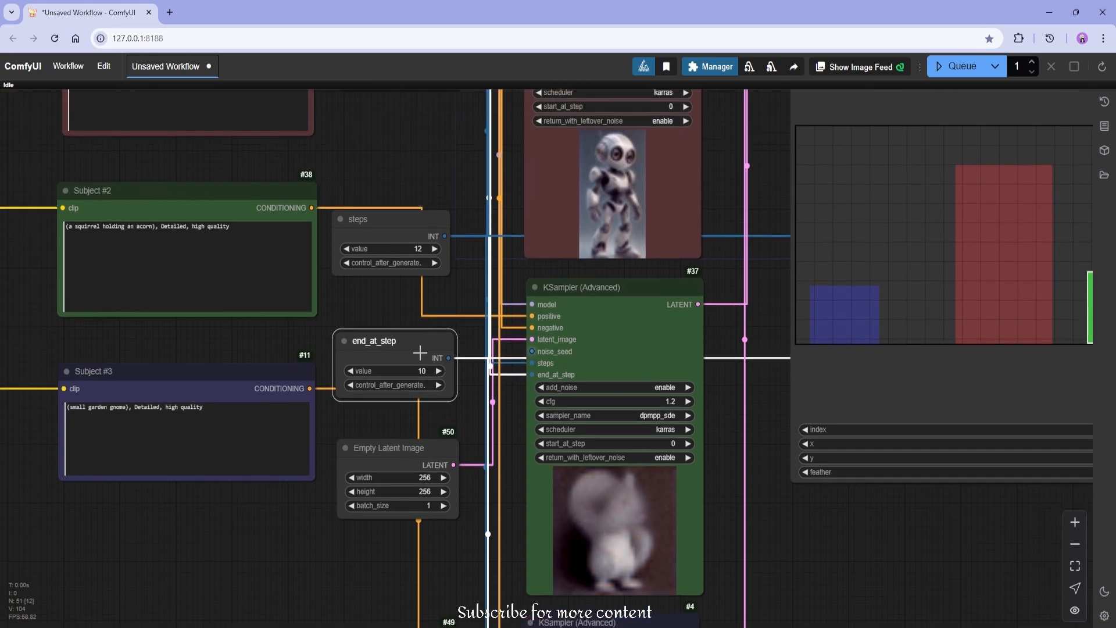
scroll(557, 281, down, 4)
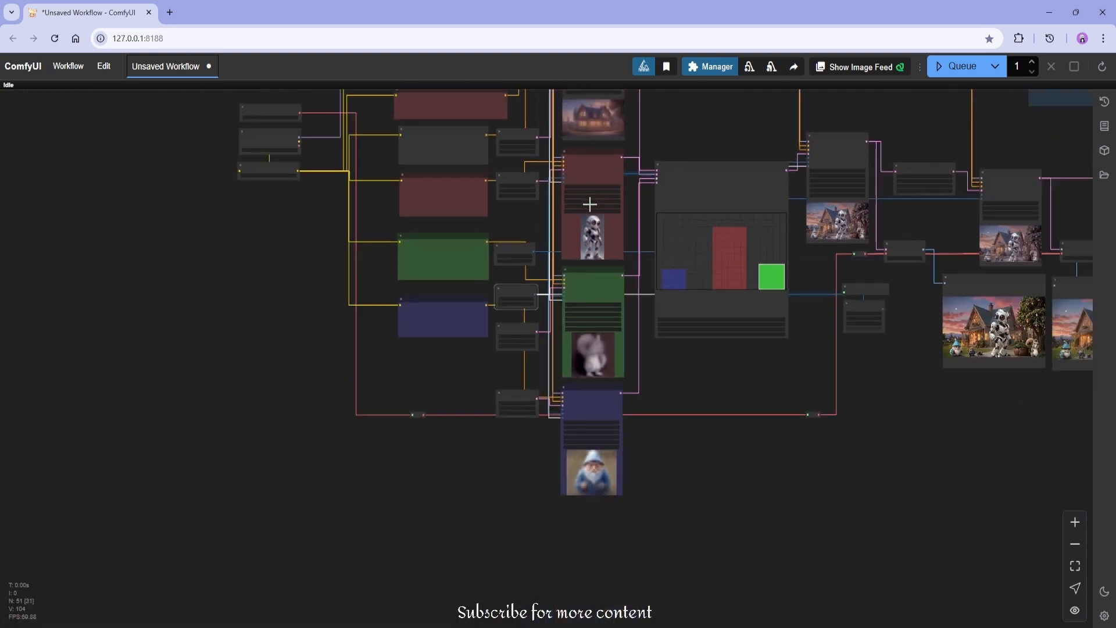
scroll(577, 463, up, 6)
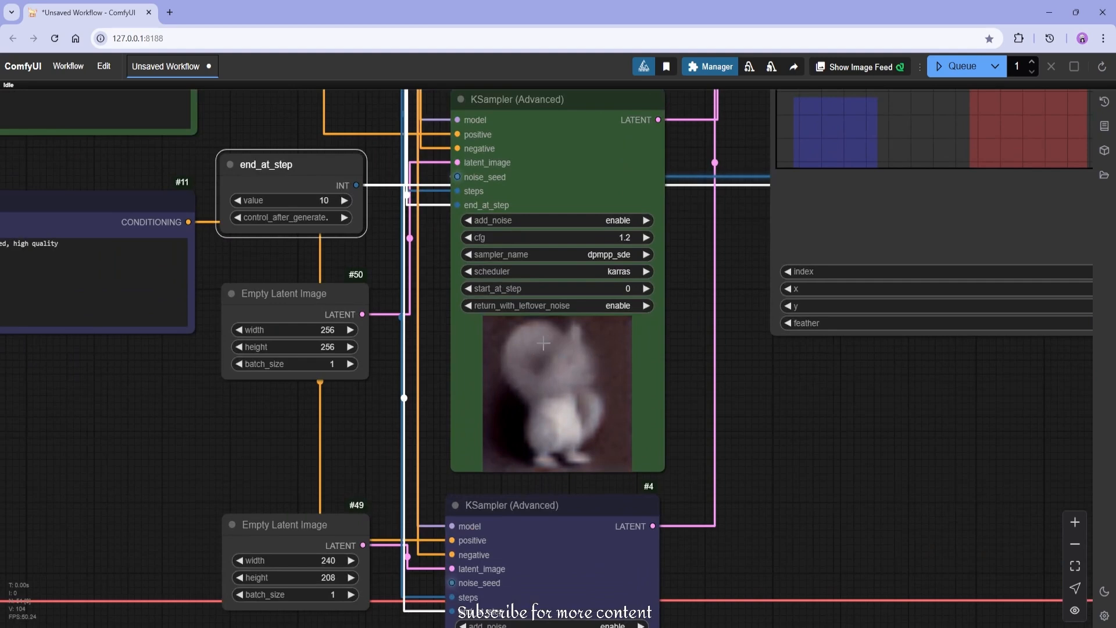
scroll(542, 343, up, 3)
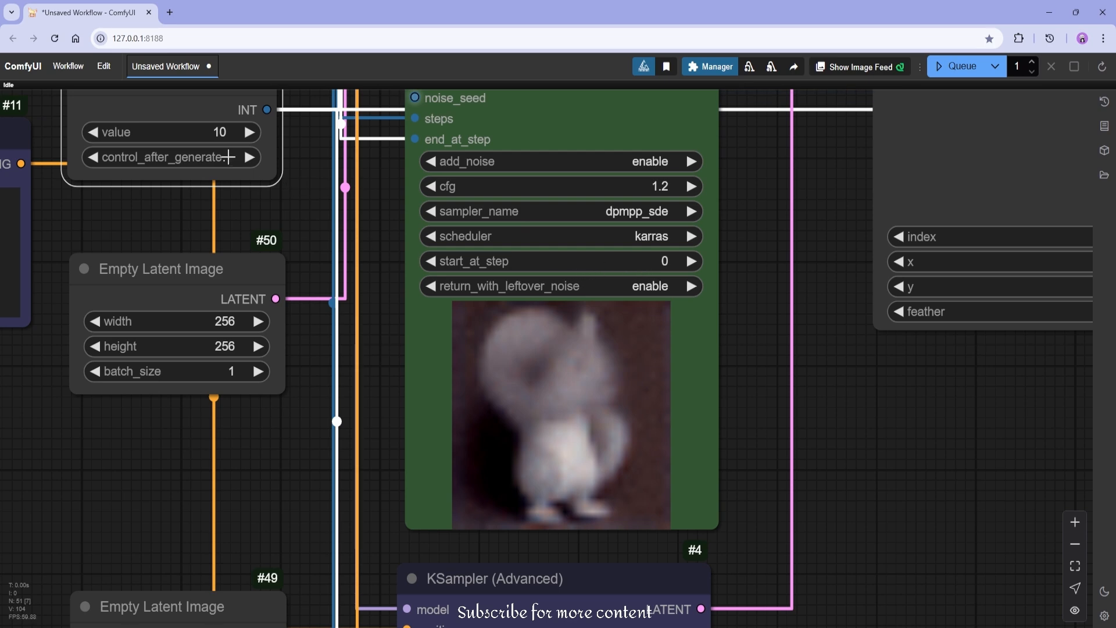
drag(290, 253, 350, 358)
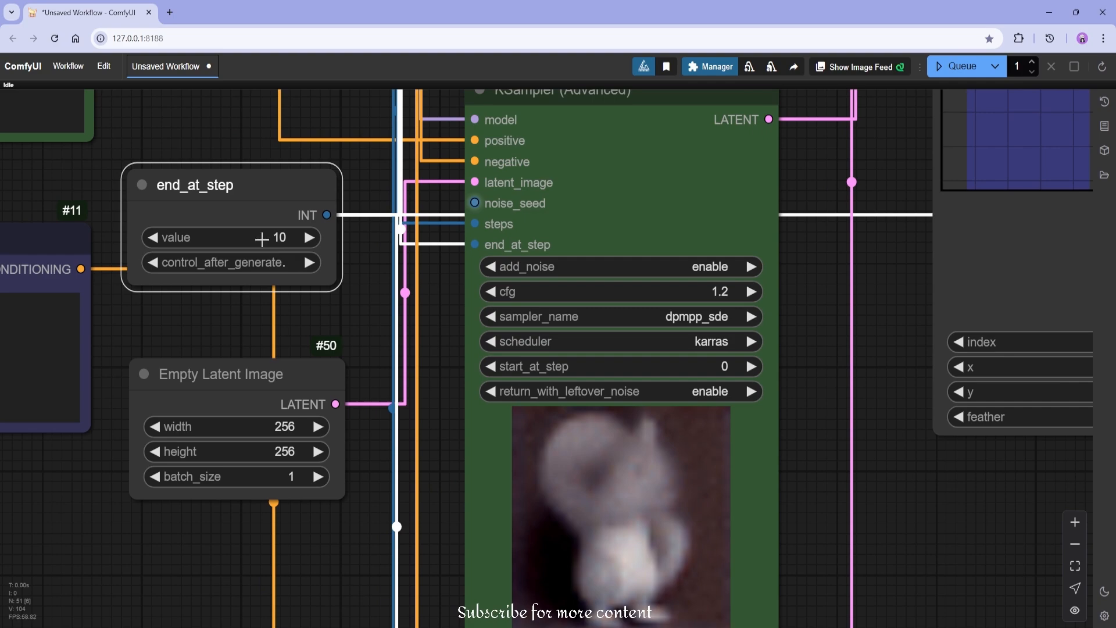
scroll(282, 329, down, 8)
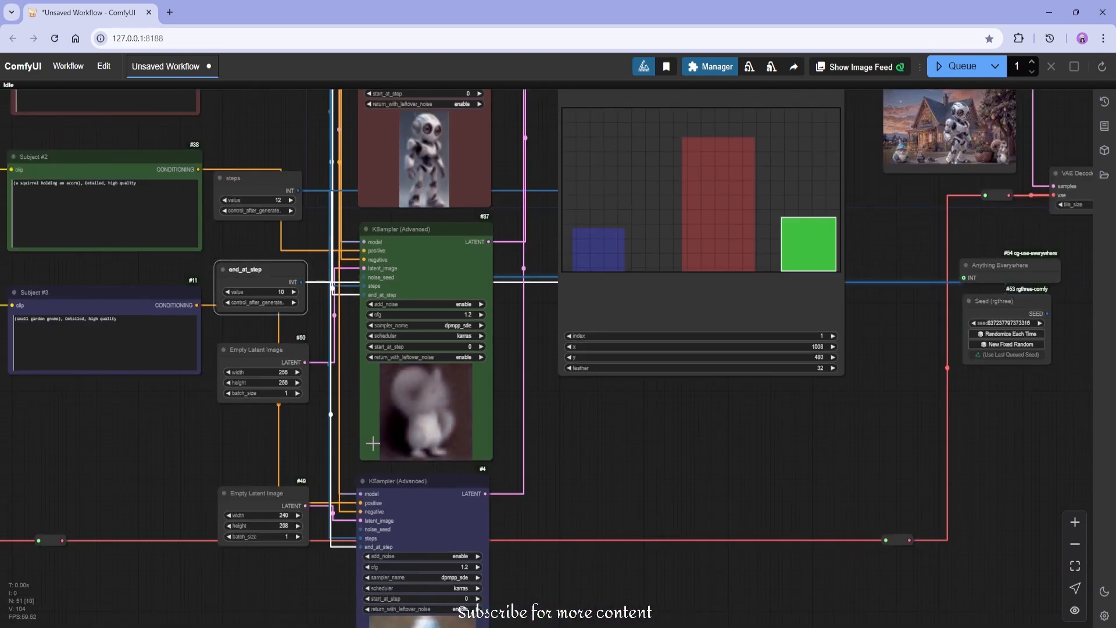
scroll(372, 444, down, 3)
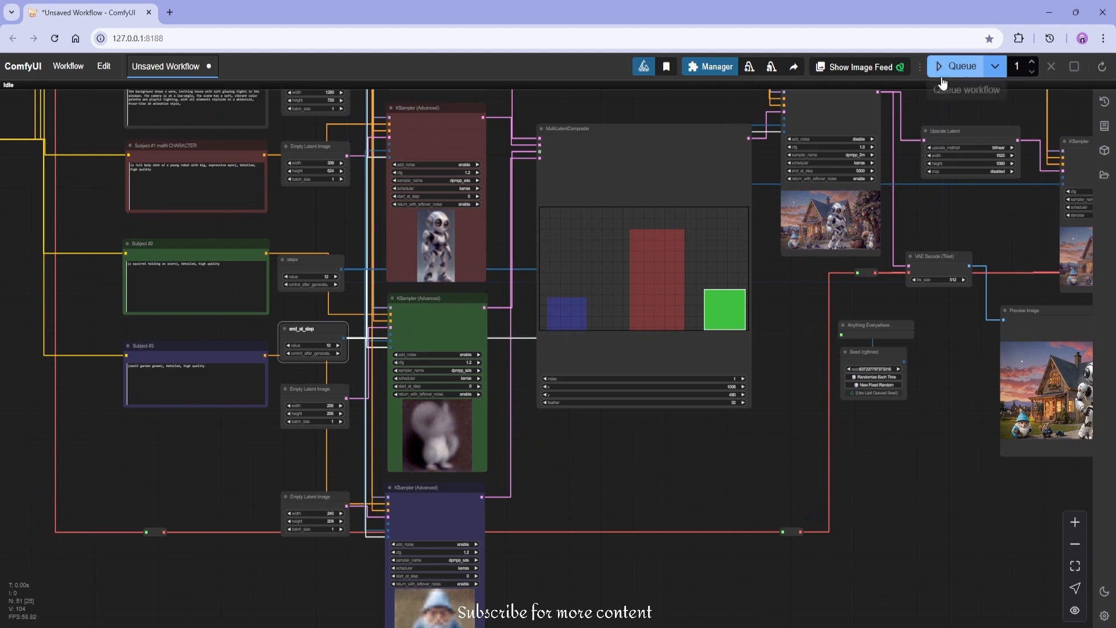
Queue the workflow and follow the sampler previews of the gnome, squirrel, robot and background.
click(962, 66)
drag(474, 409, 628, 410)
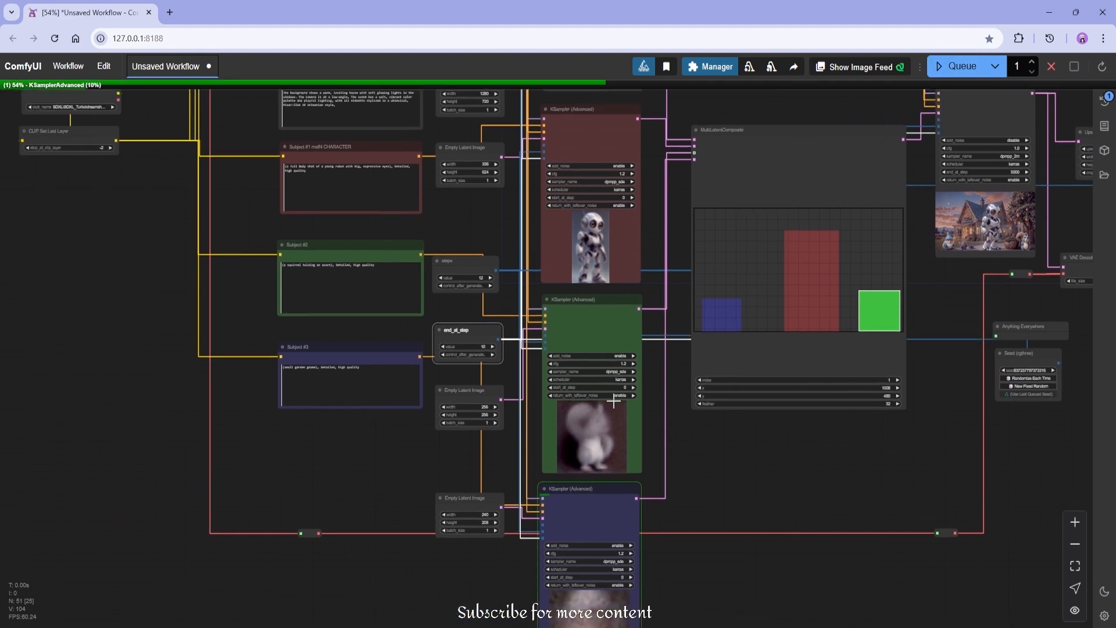
drag(691, 428, 743, 186)
scroll(742, 245, up, 4)
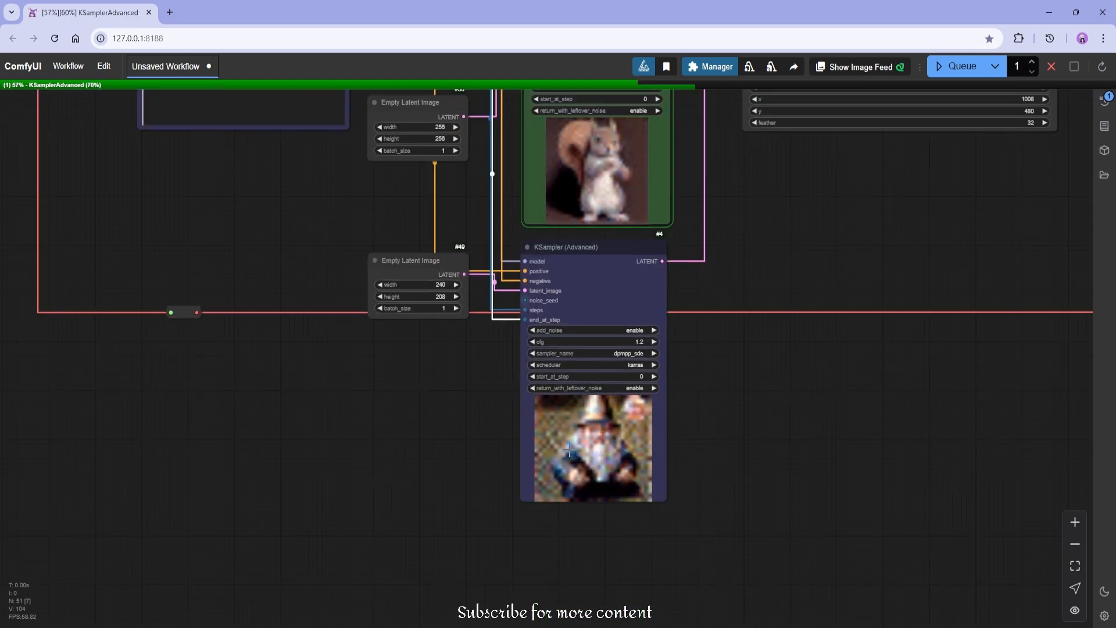
drag(575, 198, 517, 620)
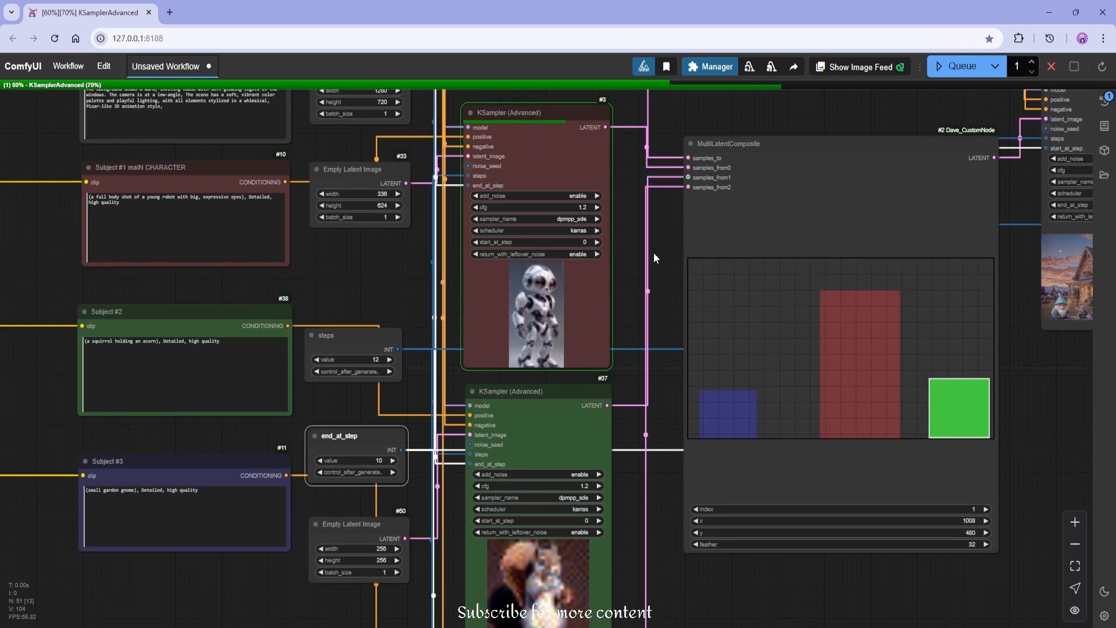
drag(653, 252, 653, 429)
scroll(632, 243, down, 5)
scroll(617, 245, up, 3)
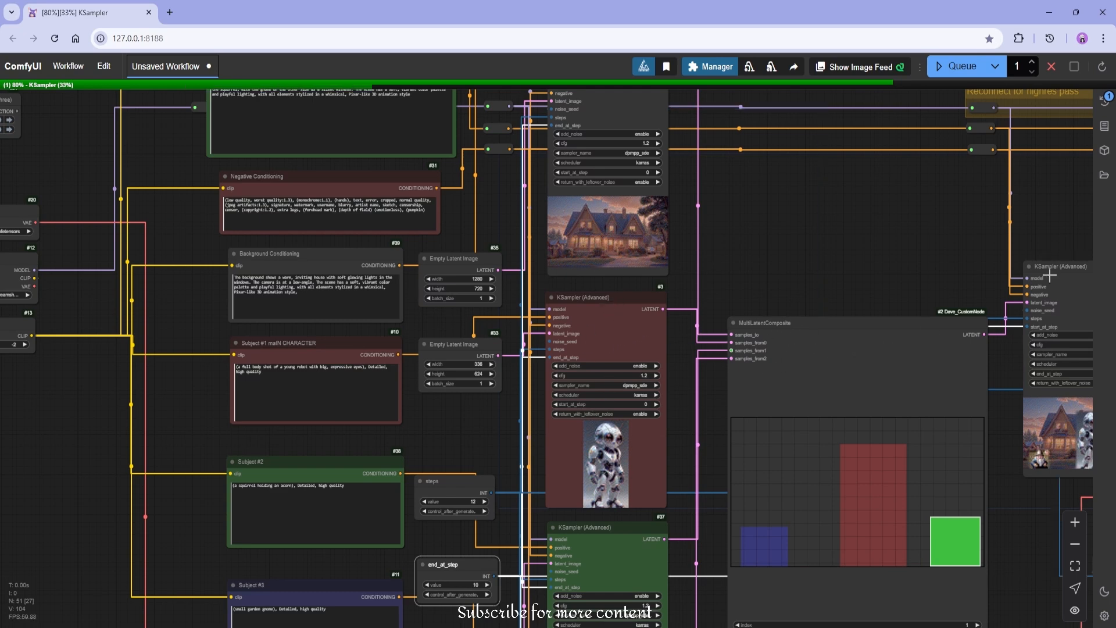
Inspect the composited results in the two Preview Image nodes and cancel the current run.
scroll(744, 430, down, 3)
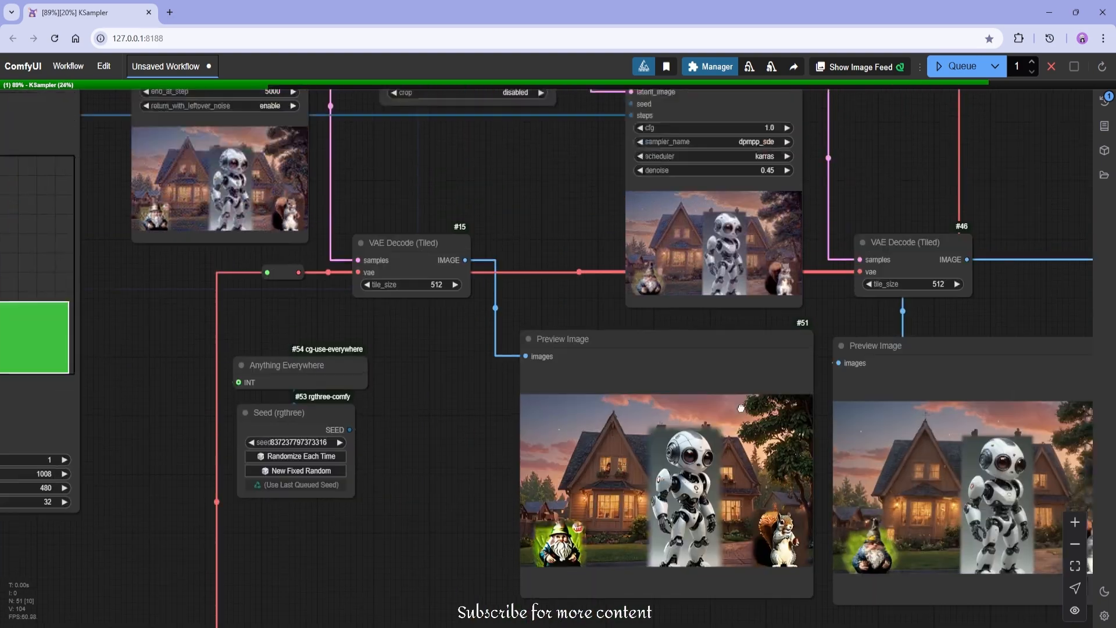
drag(694, 150, 626, 356)
drag(650, 429, 600, 283)
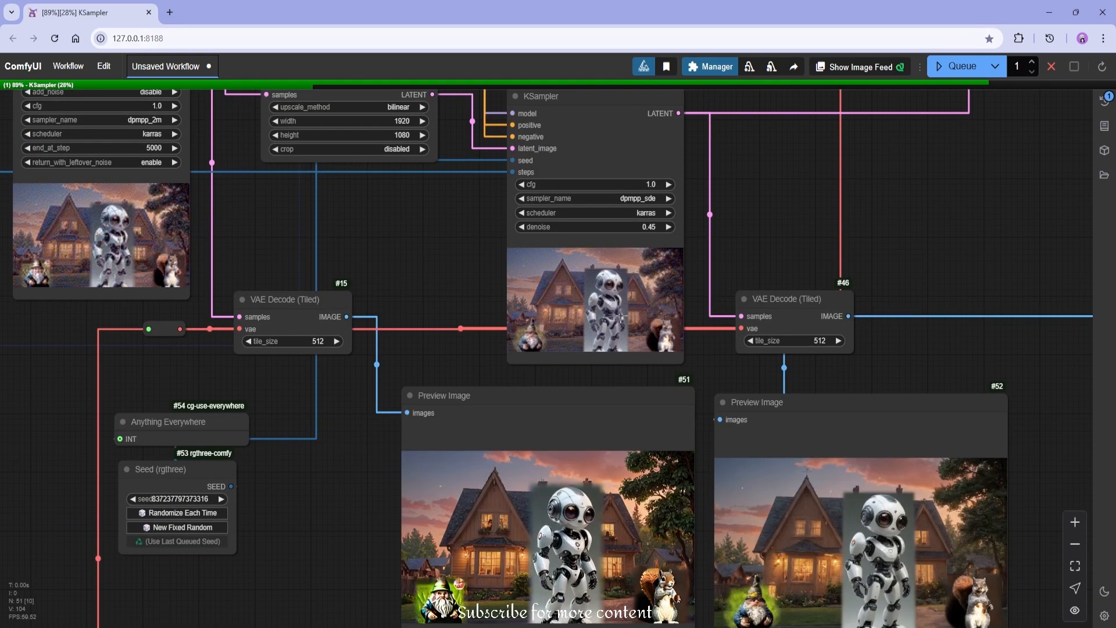
drag(773, 389, 568, 246)
scroll(629, 295, up, 4)
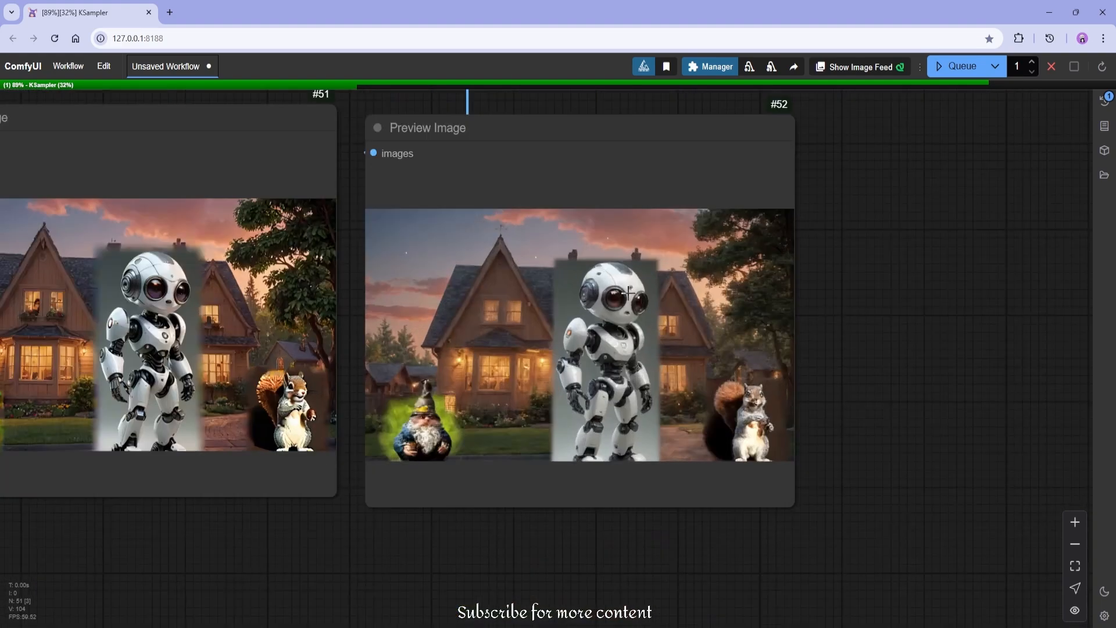
click(1051, 66)
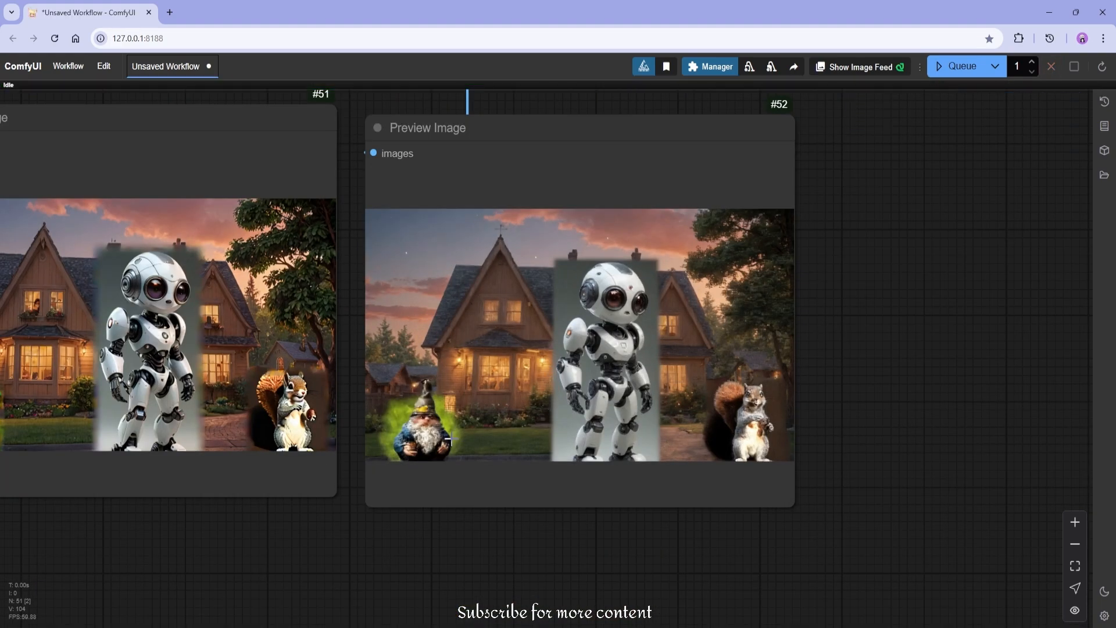
Set the end_at_step node's value to 0.
scroll(448, 395, down, 2)
drag(444, 400, 799, 431)
drag(436, 365, 712, 535)
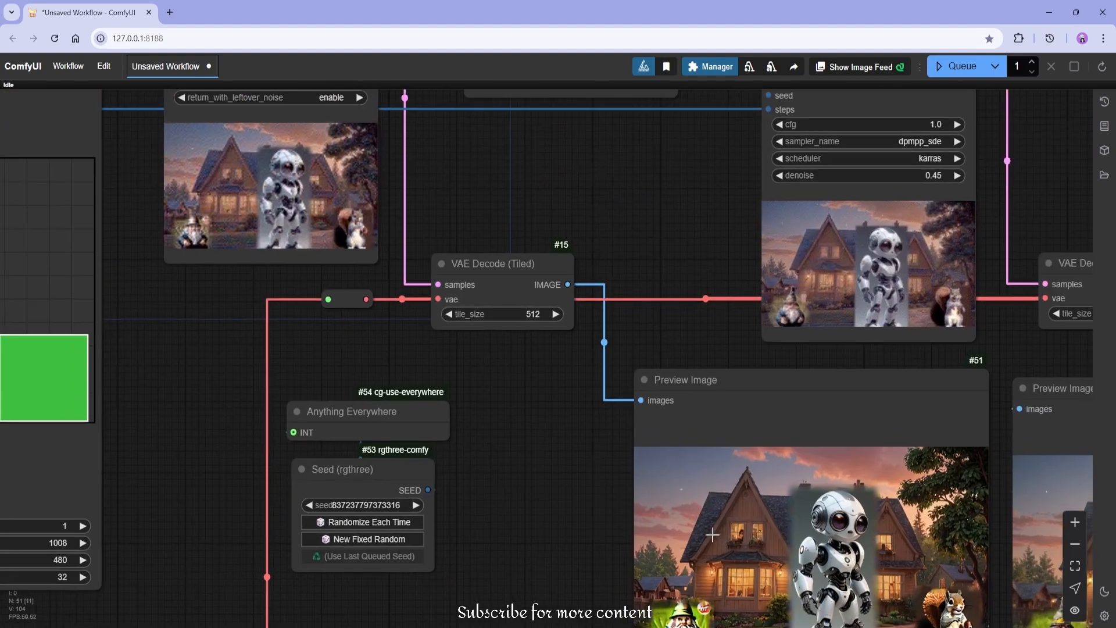
drag(174, 384, 735, 427)
scroll(728, 458, down, 4)
drag(626, 513, 837, 448)
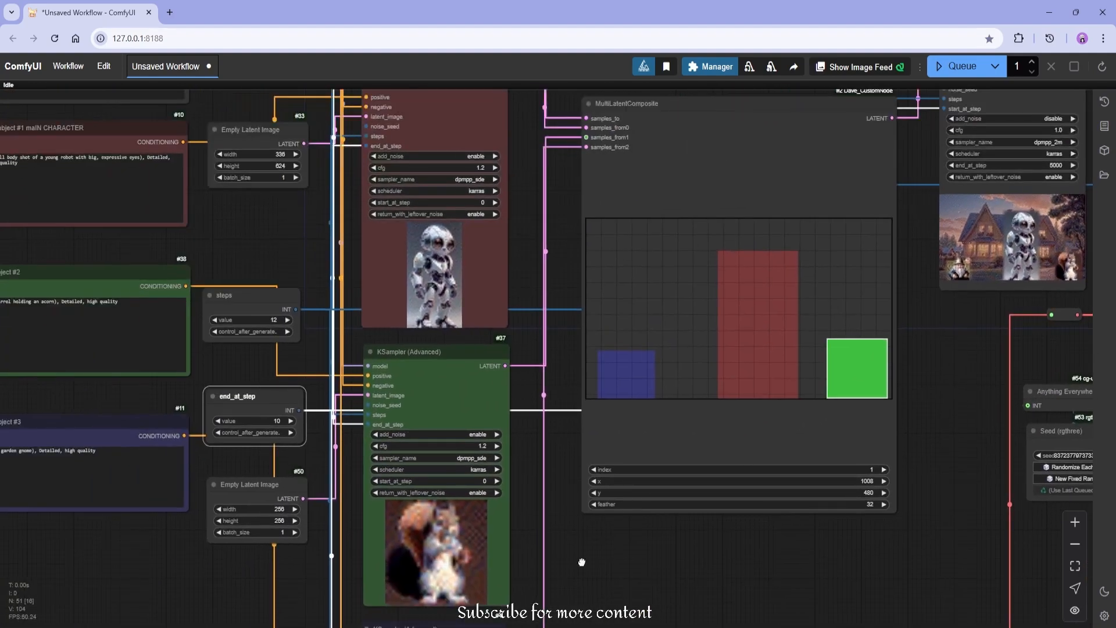
drag(582, 562, 817, 543)
click(503, 403)
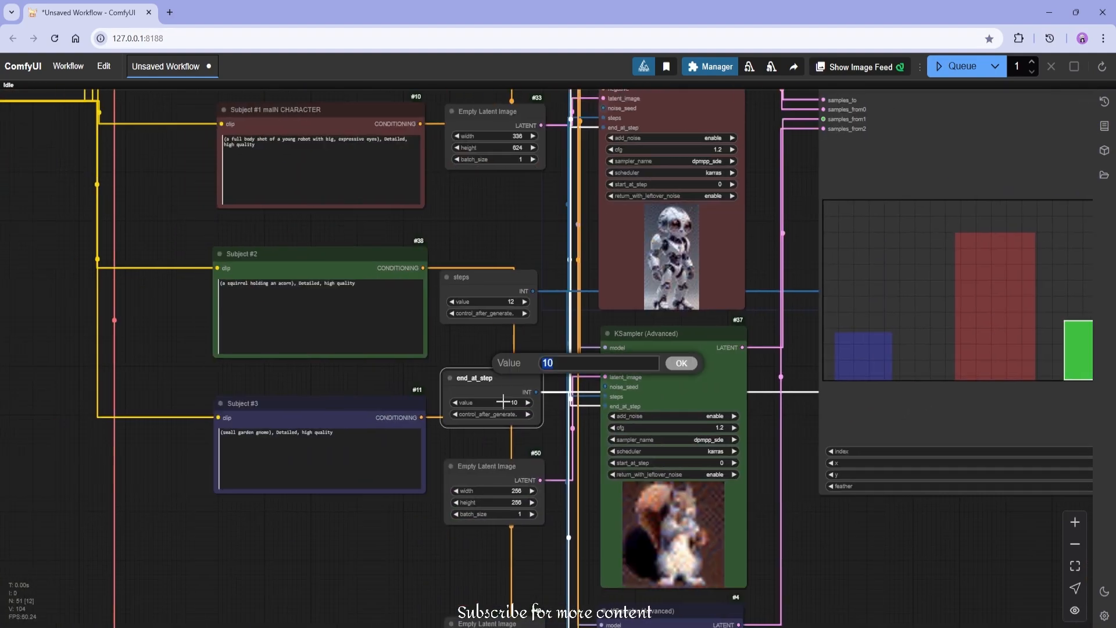
text(0)
key(Return)
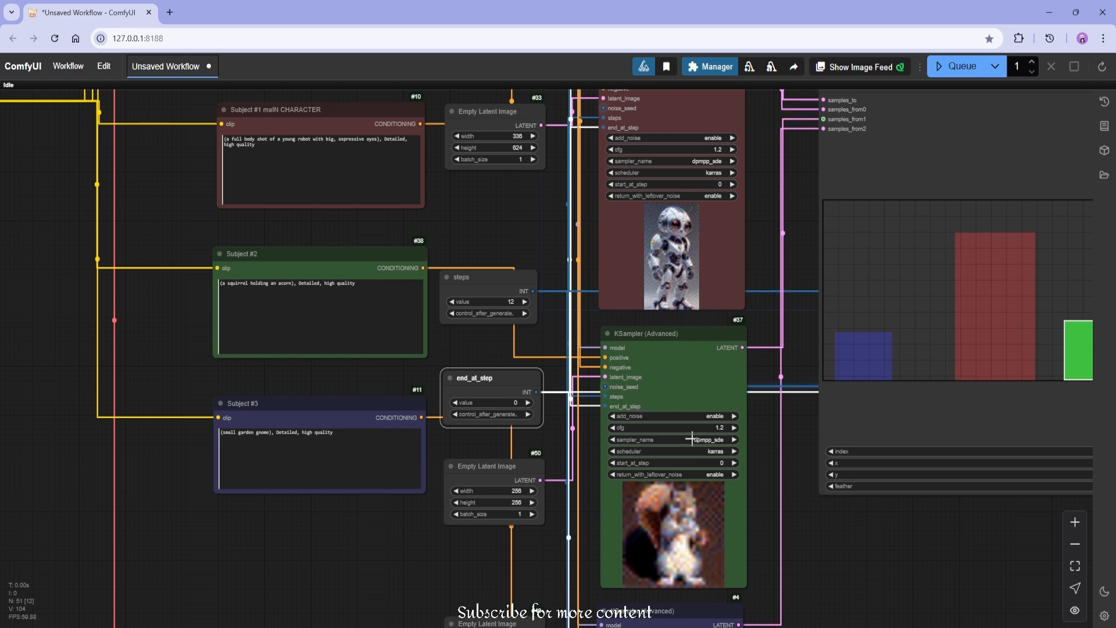
Select the MultiLatentComposite node and examine its link to the following KSampler (Advanced) and that sampler's add_noise setting.
drag(702, 400, 480, 511)
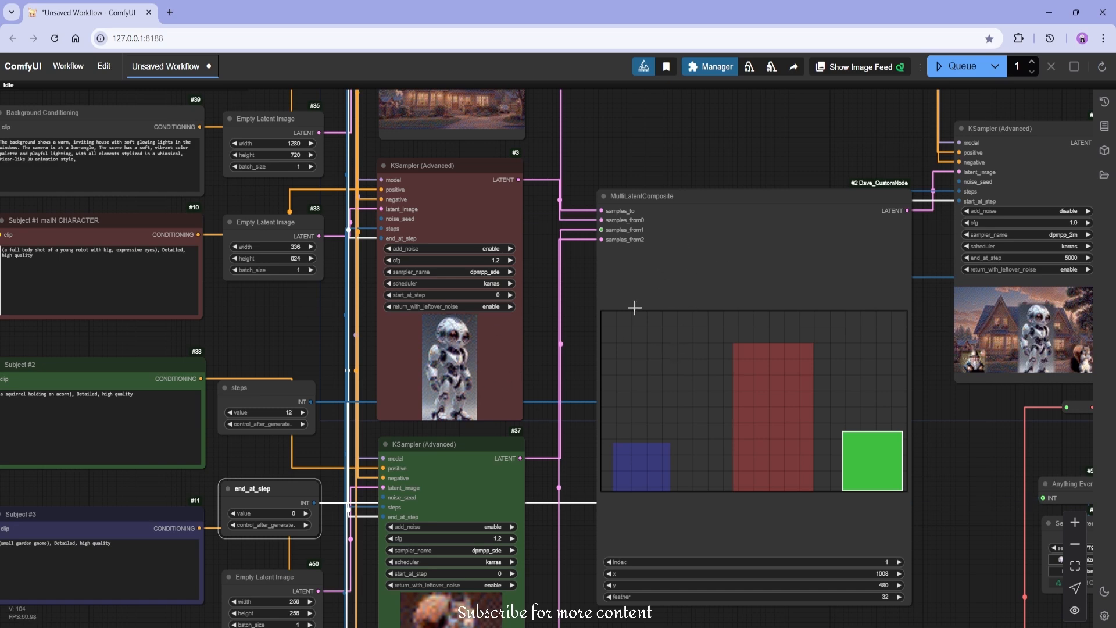
click(685, 250)
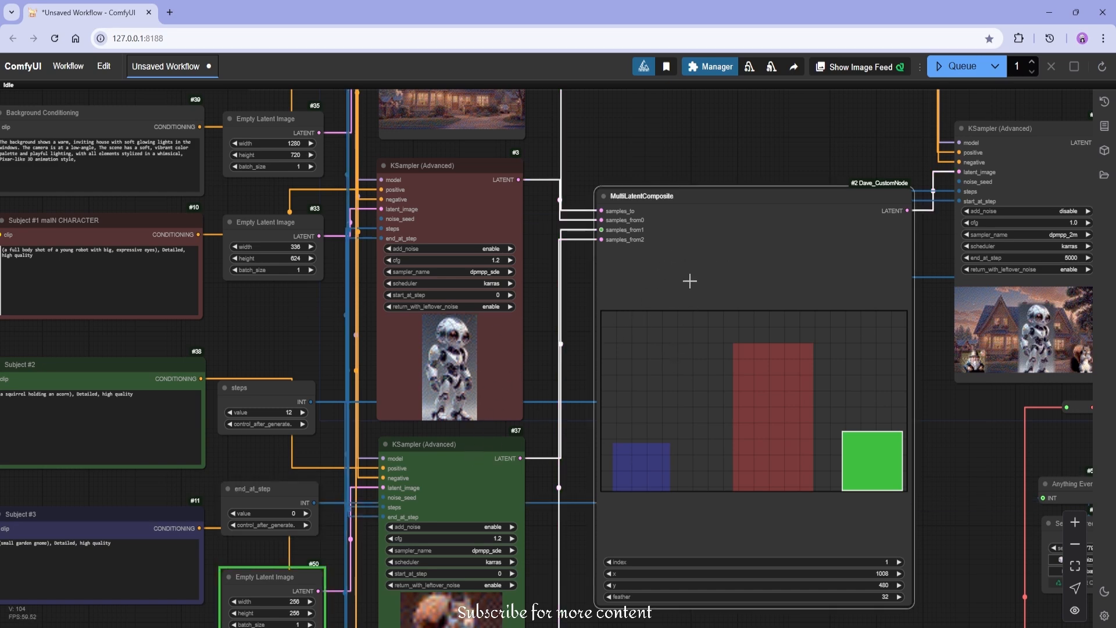
scroll(689, 281, down, 4)
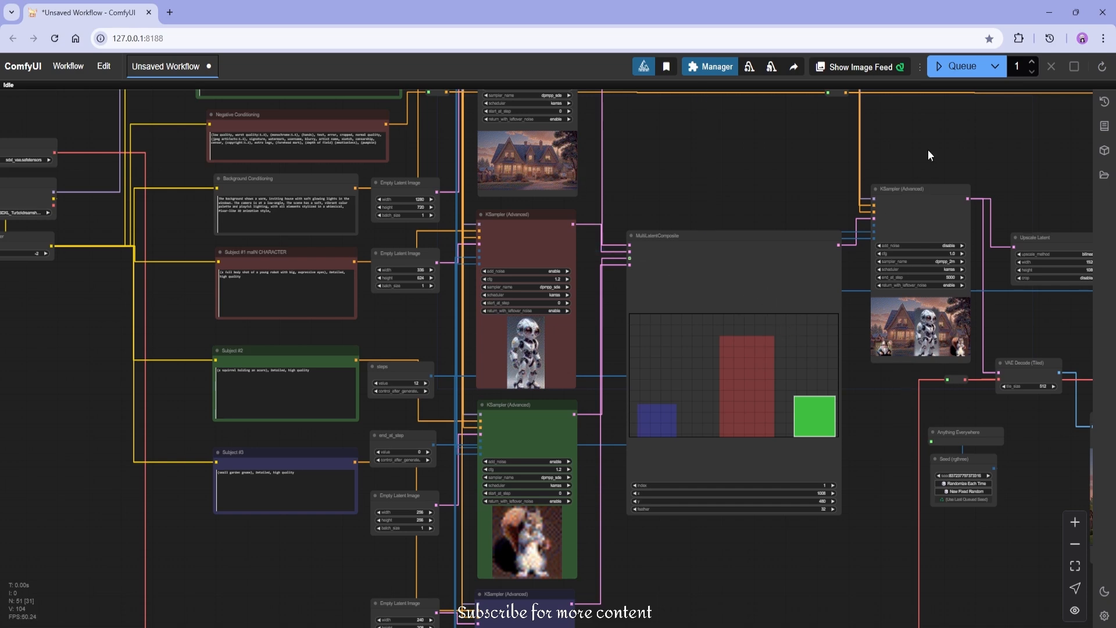
scroll(928, 149, up, 1)
drag(928, 149, 828, 183)
scroll(829, 183, up, 3)
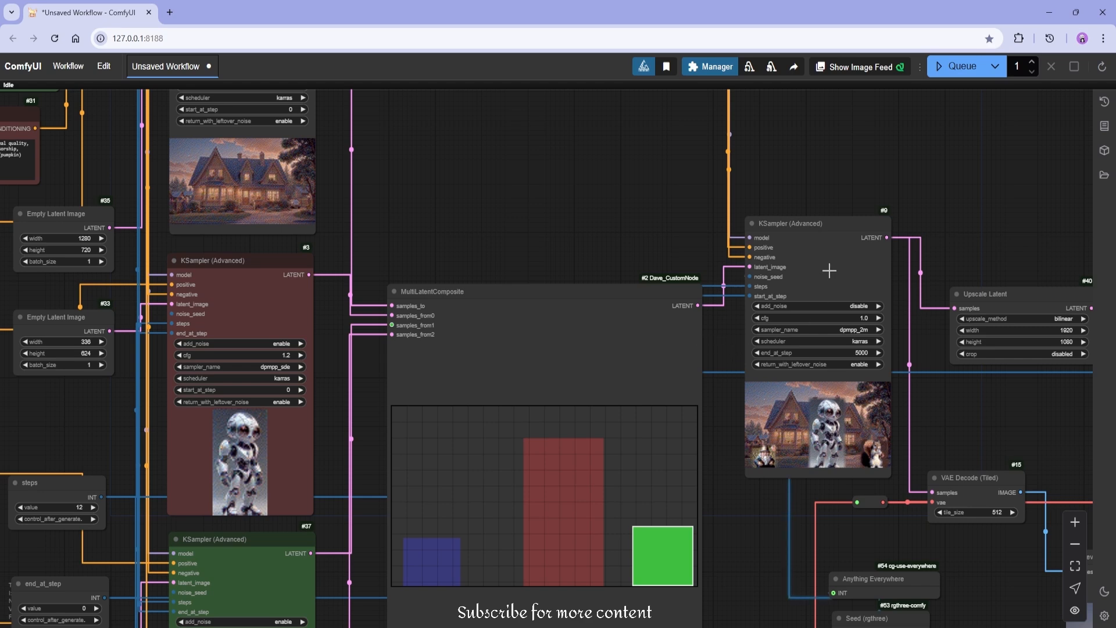
drag(540, 209, 671, 188)
scroll(672, 188, down, 4)
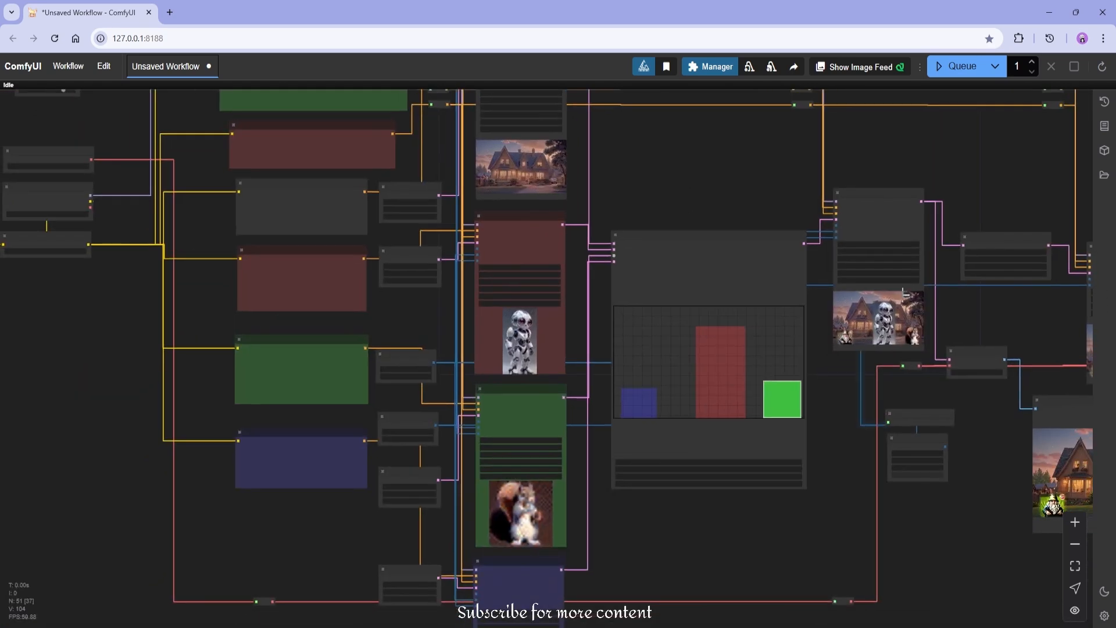
Queue the workflow and examine the preview of the KSampler (Advanced) that follows the MultiLatentComposite node.
drag(675, 174, 717, 158)
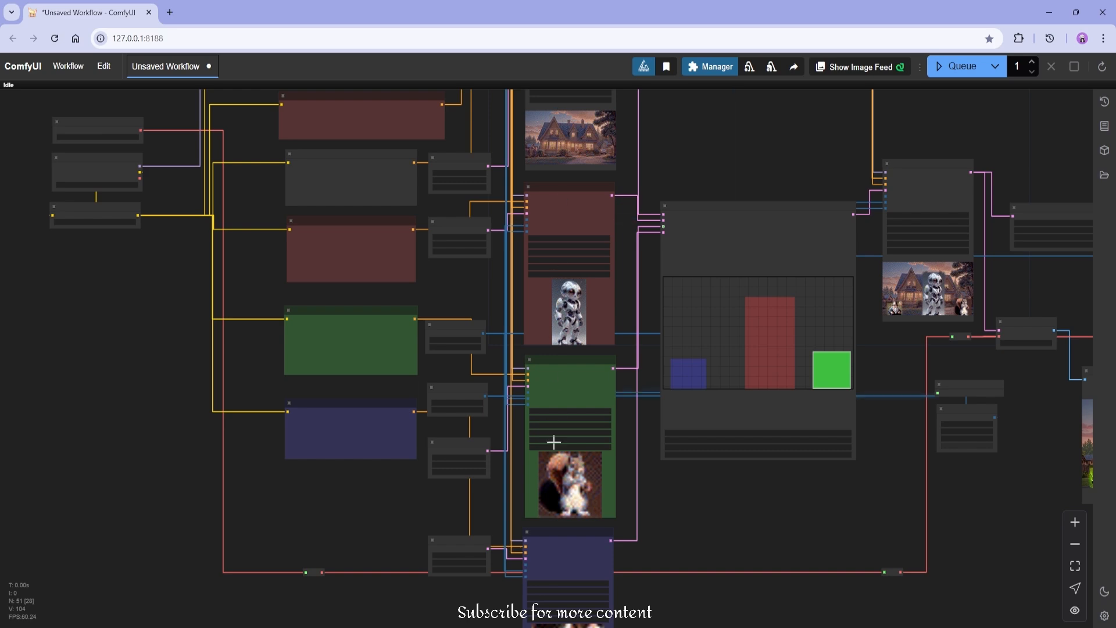
scroll(560, 432, up, 3)
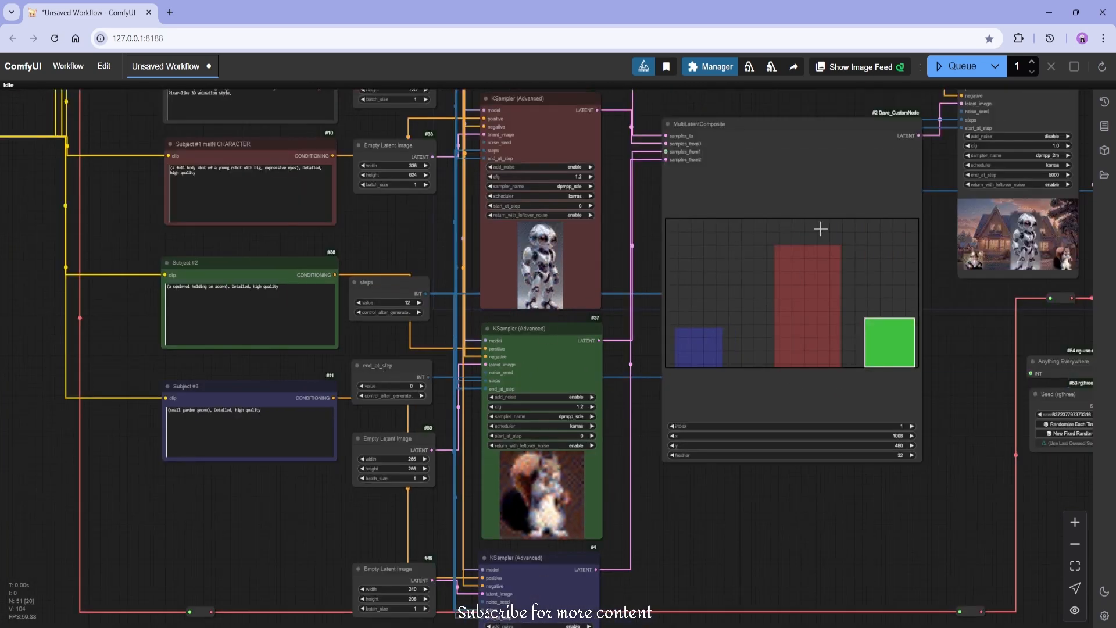
drag(925, 327, 742, 423)
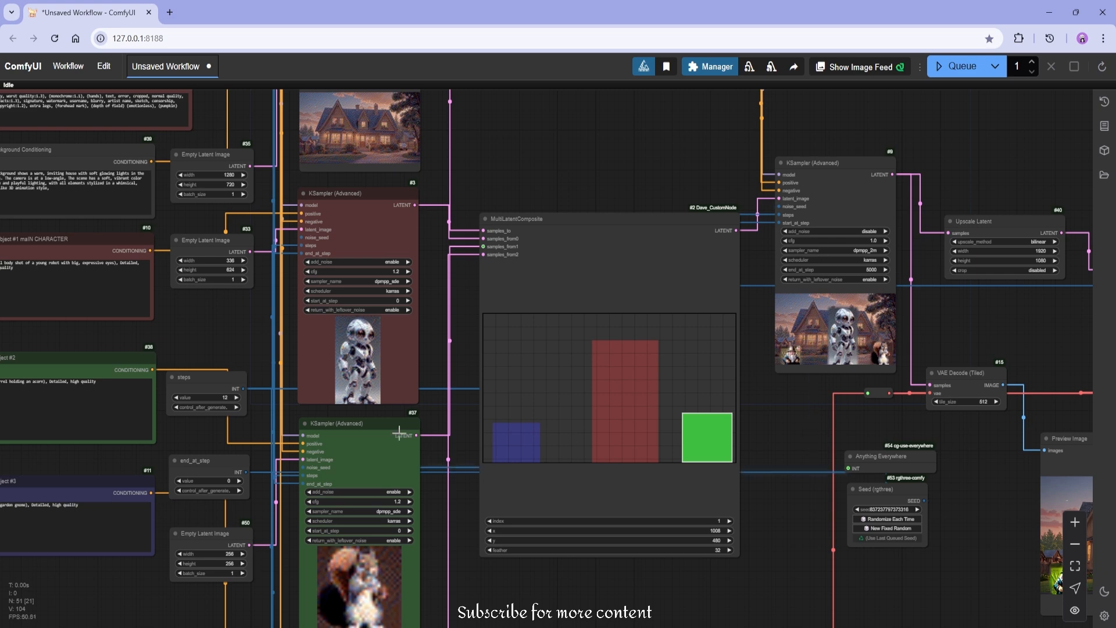
click(947, 72)
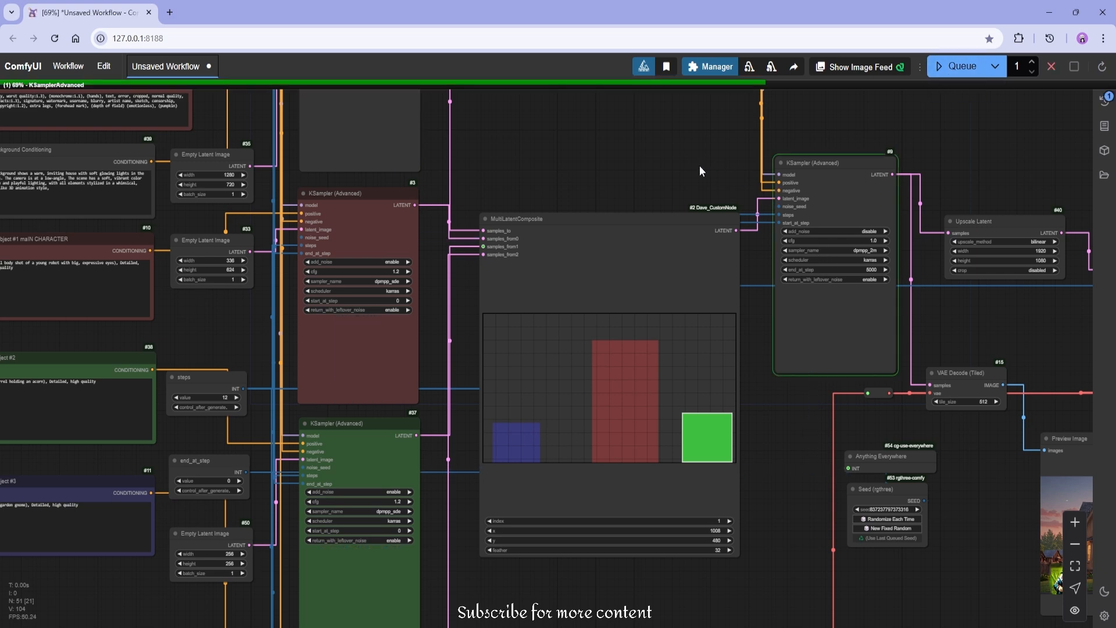
scroll(882, 297, up, 5)
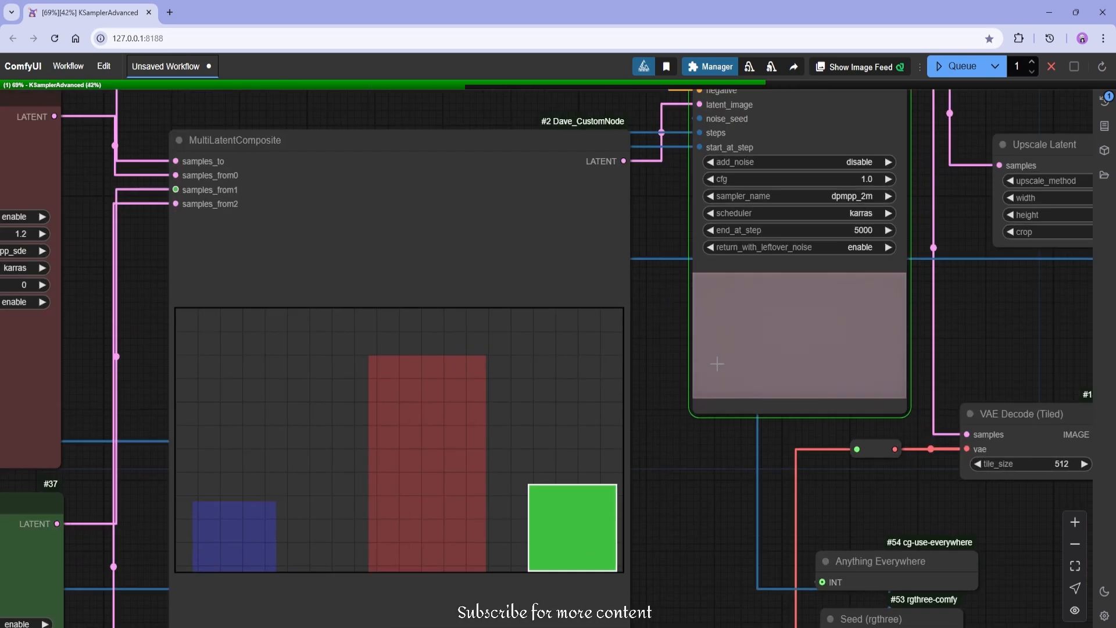
drag(988, 329, 928, 413)
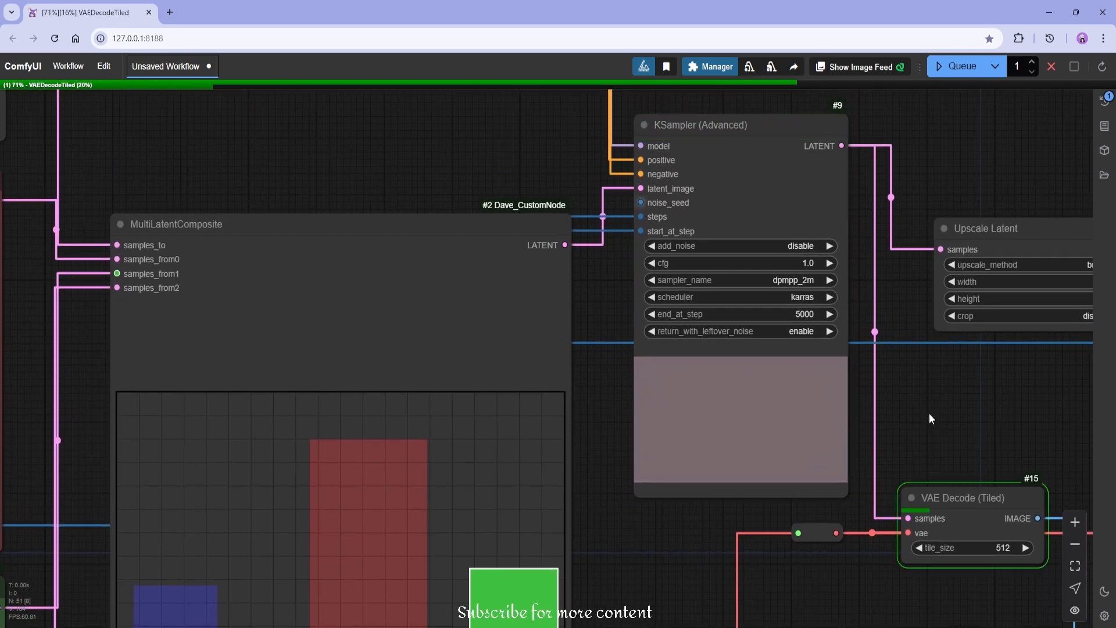
scroll(883, 432, down, 5)
drag(662, 225, 643, 212)
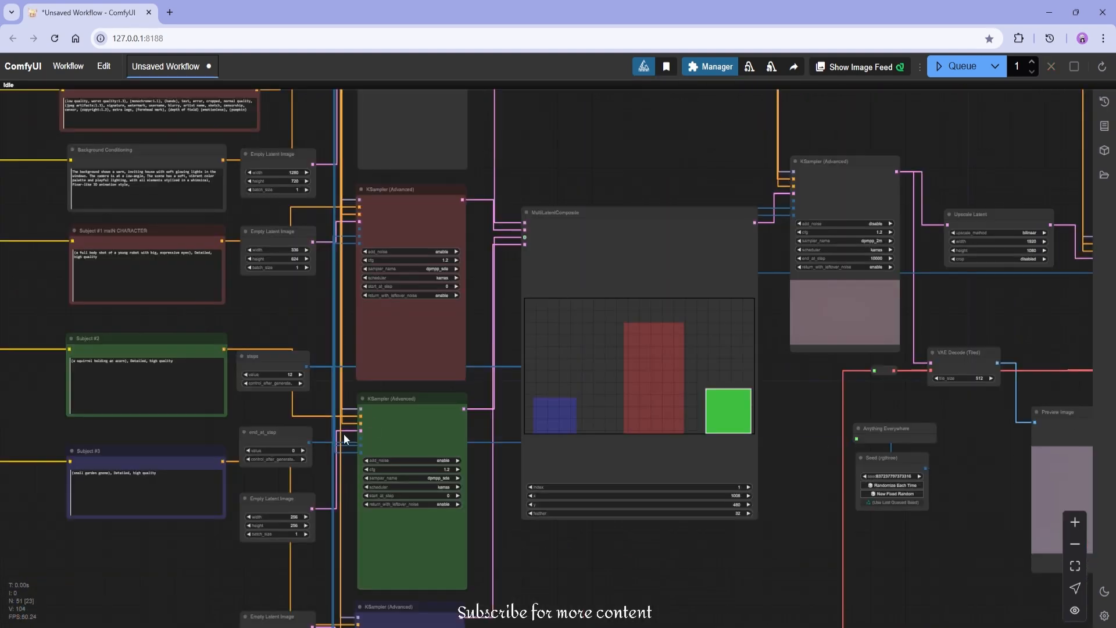
Check the end_at_step node and set add_noise to enable on the KSampler (Advanced) following the MultiLatentComposite node.
scroll(291, 447, up, 5)
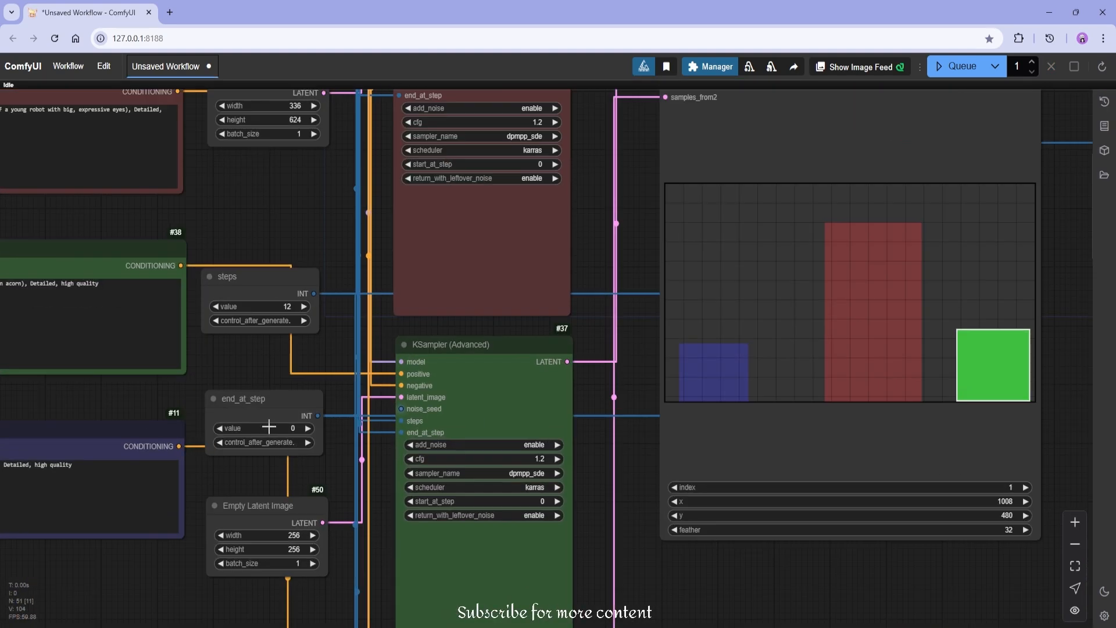
scroll(583, 441, down, 5)
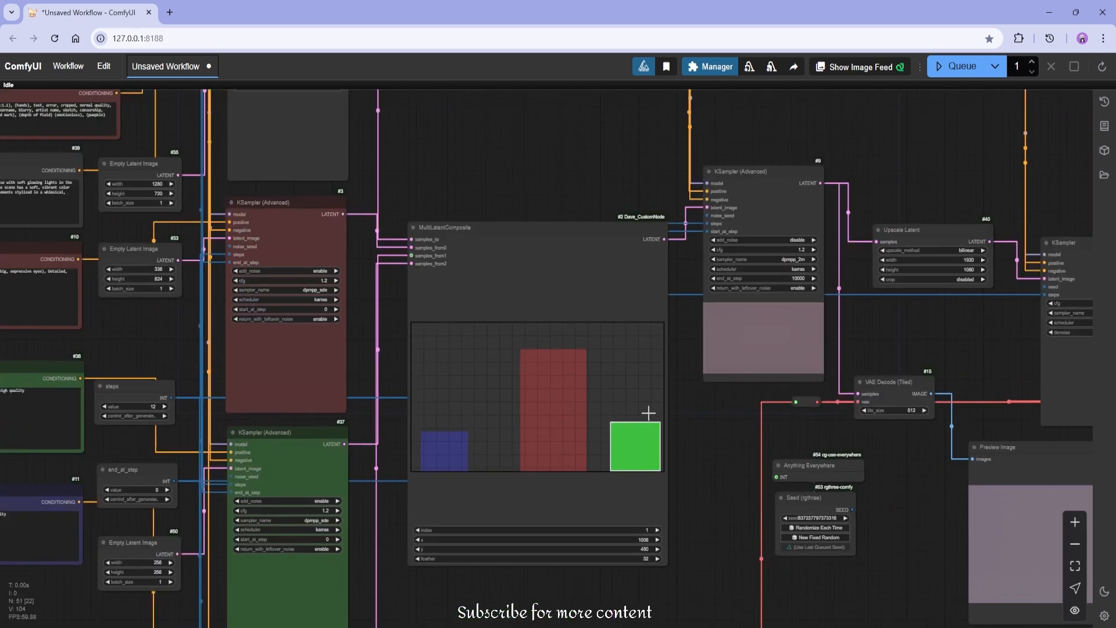
drag(647, 413, 429, 562)
scroll(506, 418, up, 3)
click(560, 390)
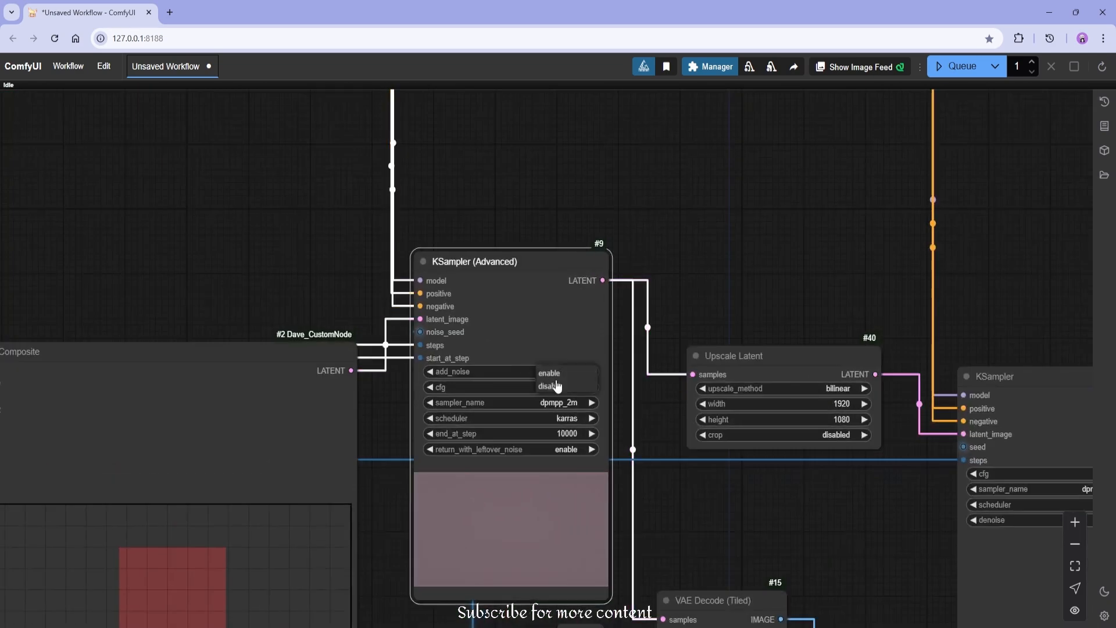
Queue the workflow and follow the previews from the KSampler (Advanced) after the composite through to the upscaling KSampler.
click(953, 66)
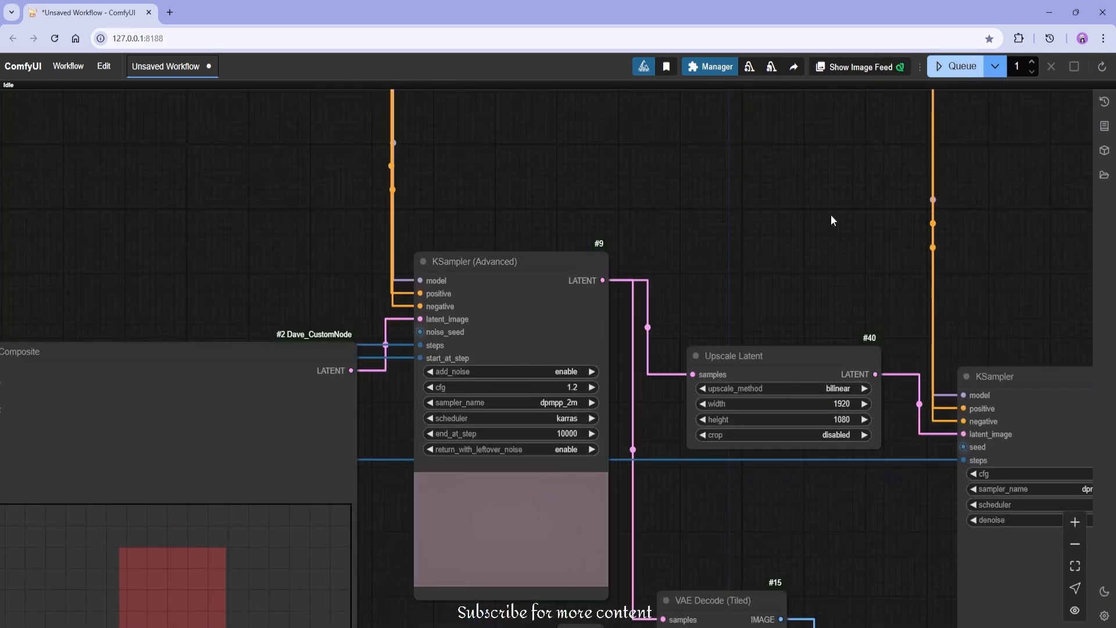
drag(701, 288, 724, 206)
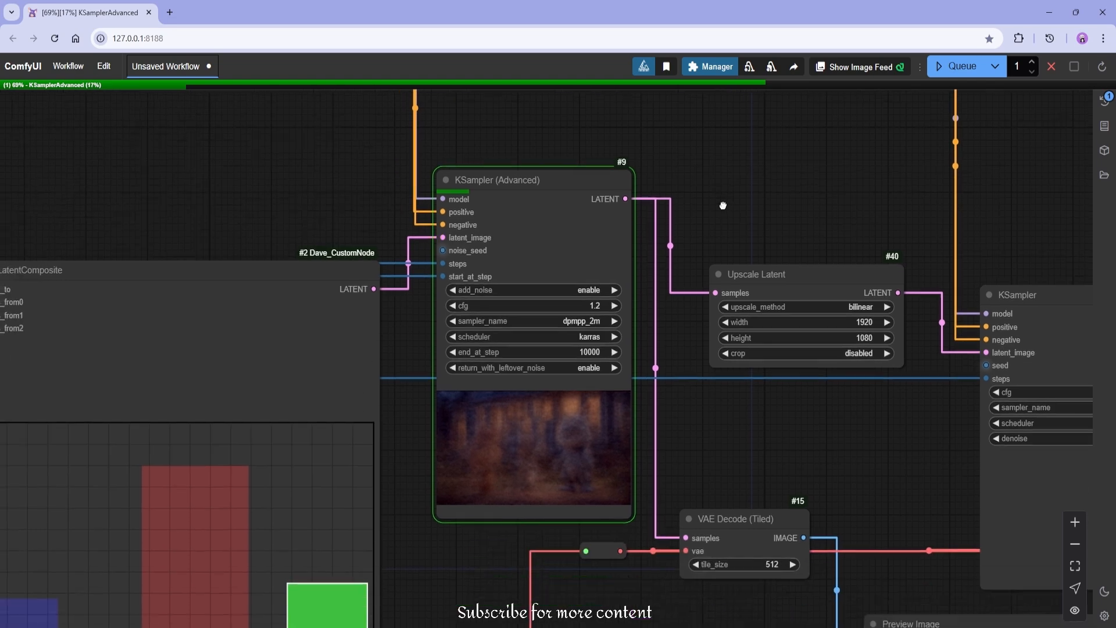
scroll(575, 444, down, 4)
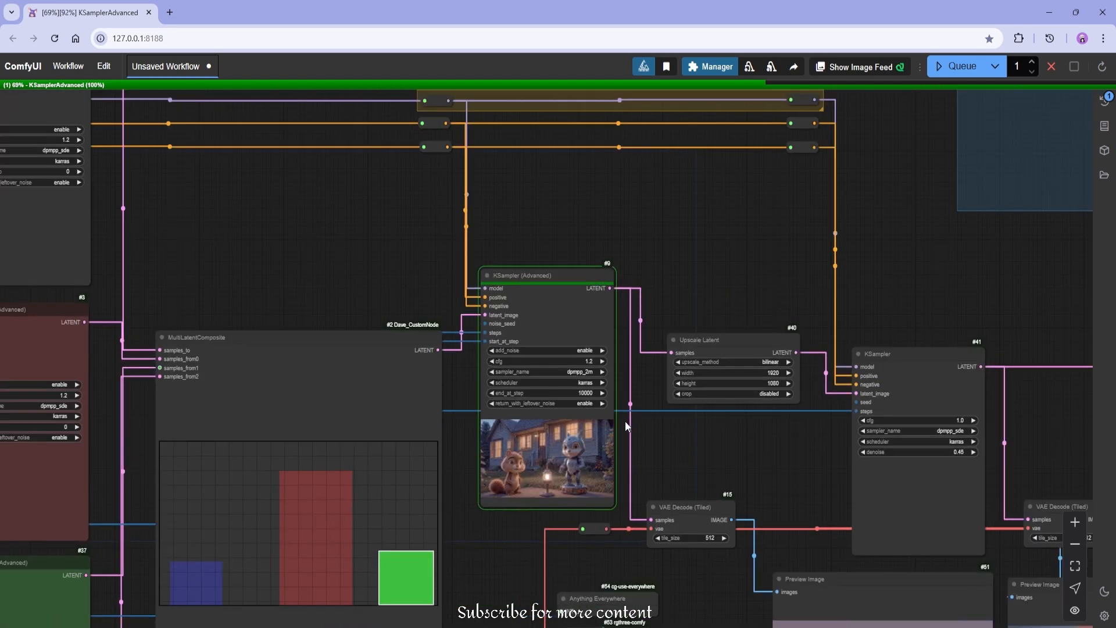
drag(720, 437, 669, 228)
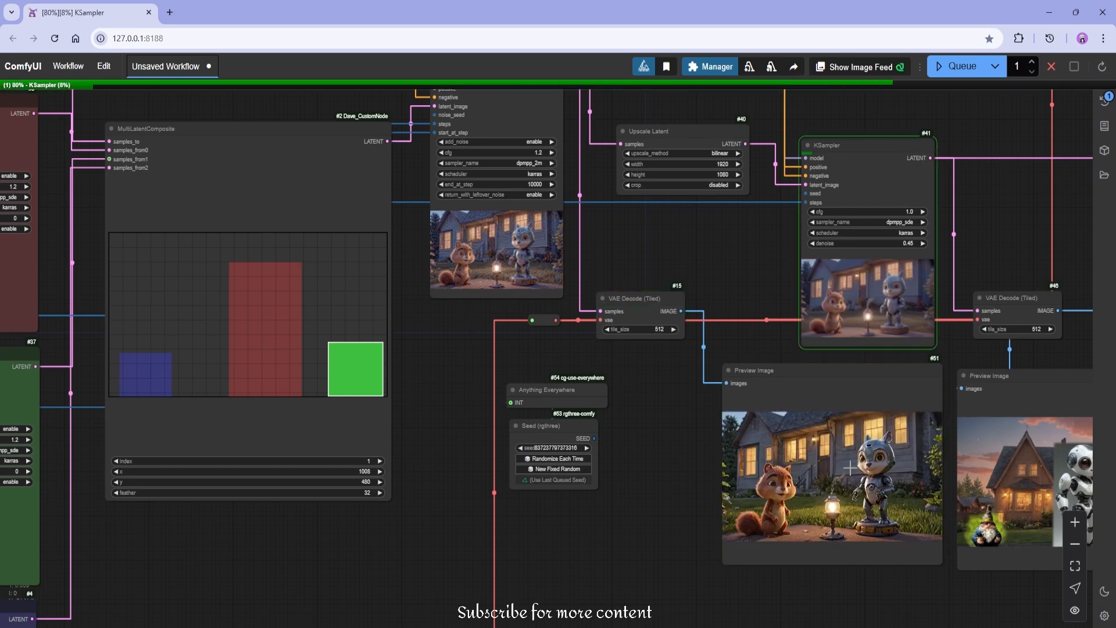
Inspect the image in the Preview Image node fed by the first VAE Decode (Tiled) and compare it with the composite layout.
scroll(850, 468, up, 5)
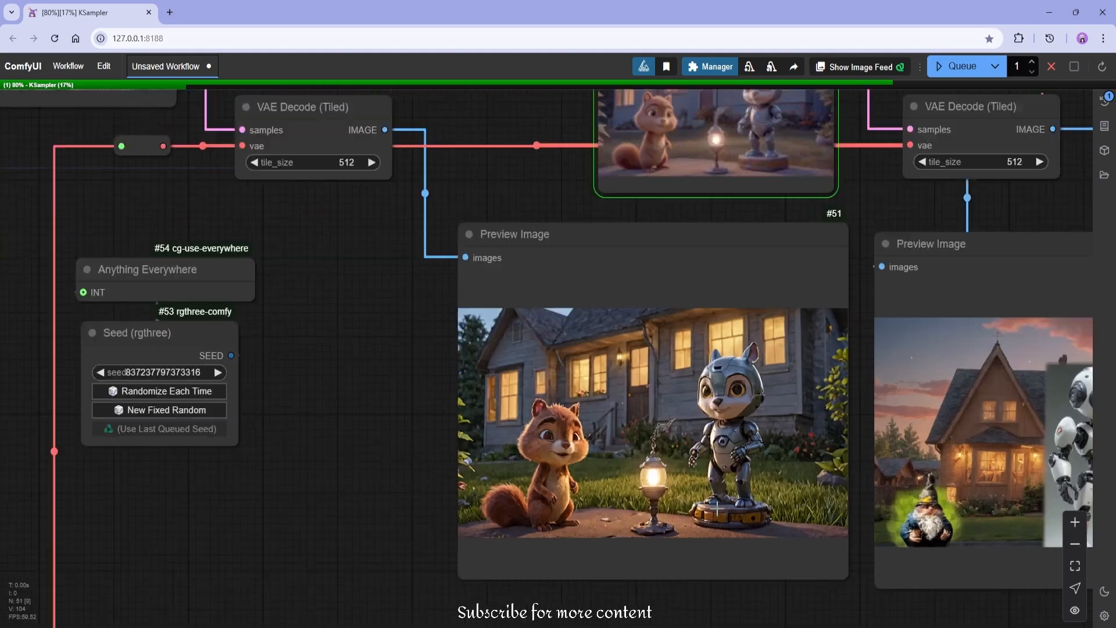
scroll(717, 510, up, 3)
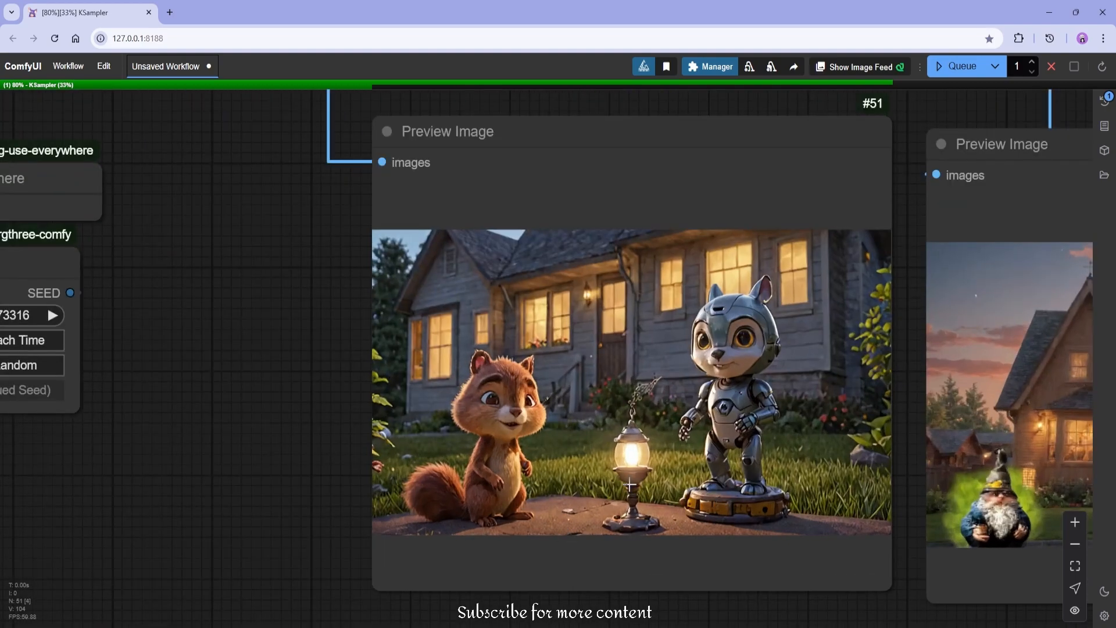
scroll(582, 445, down, 3)
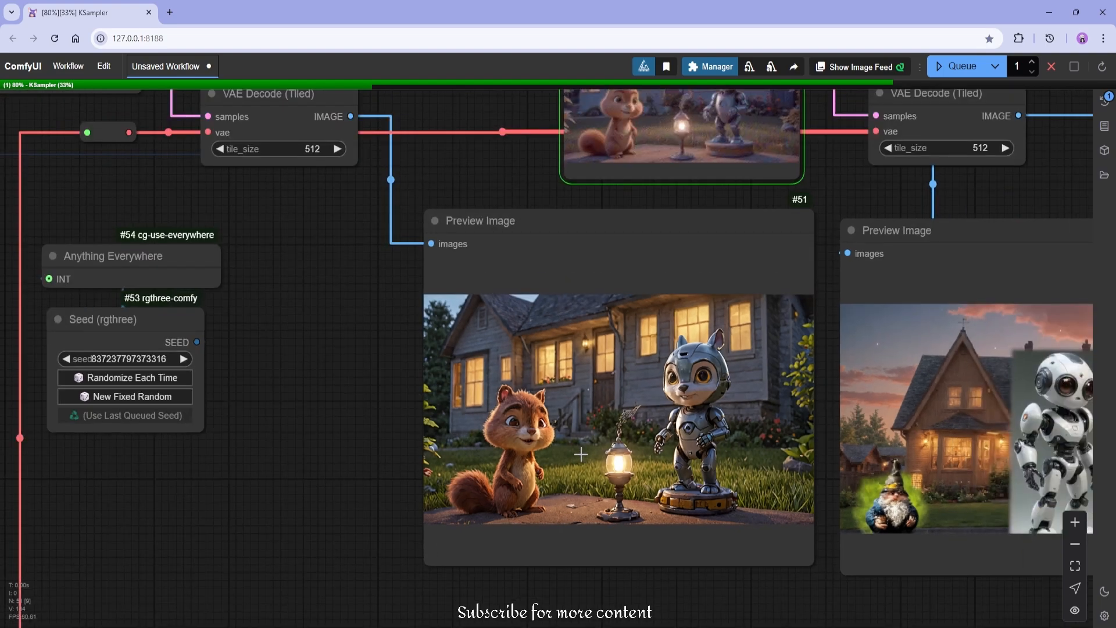
scroll(657, 494, down, 4)
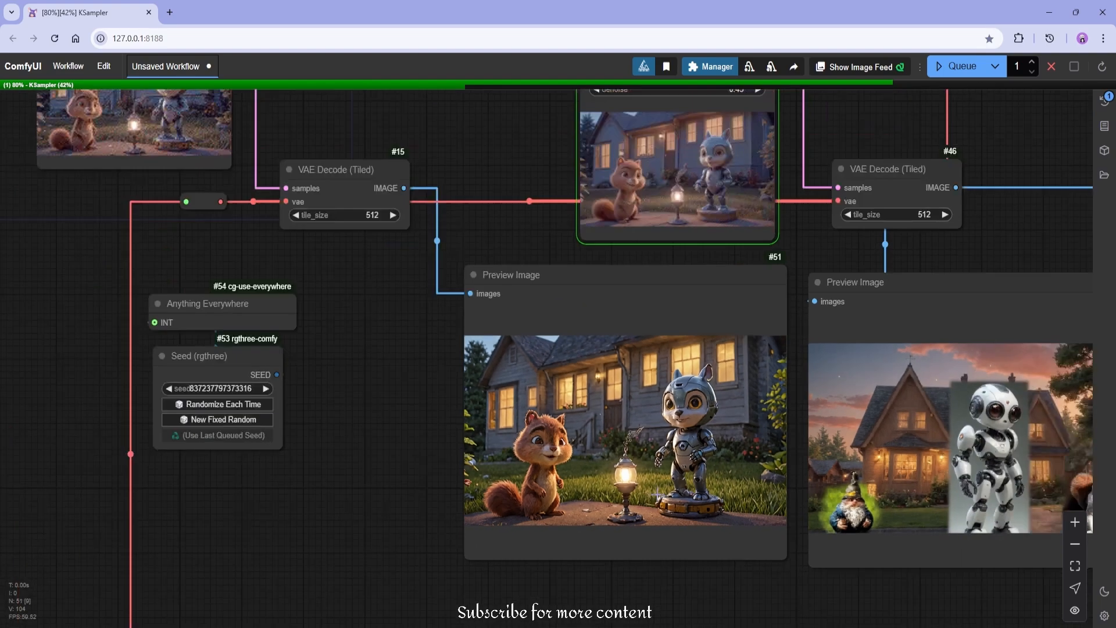
drag(462, 519, 794, 578)
scroll(699, 561, down, 3)
drag(647, 581, 555, 531)
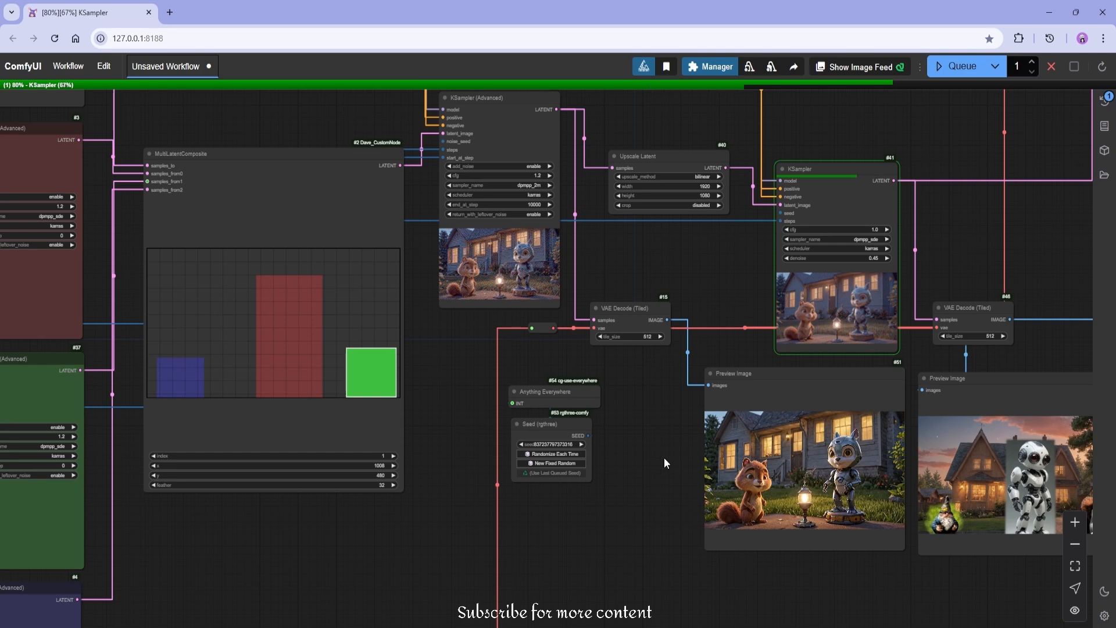
Set the end_at_step node's value to 4 and cancel the current run.
drag(638, 440, 666, 540)
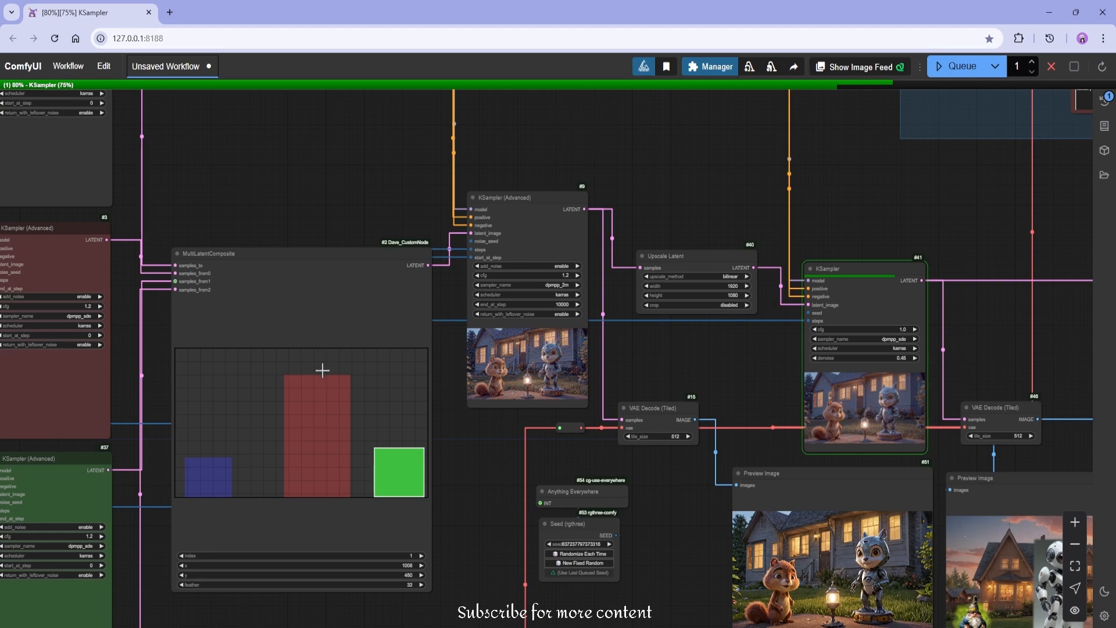
drag(310, 444, 716, 388)
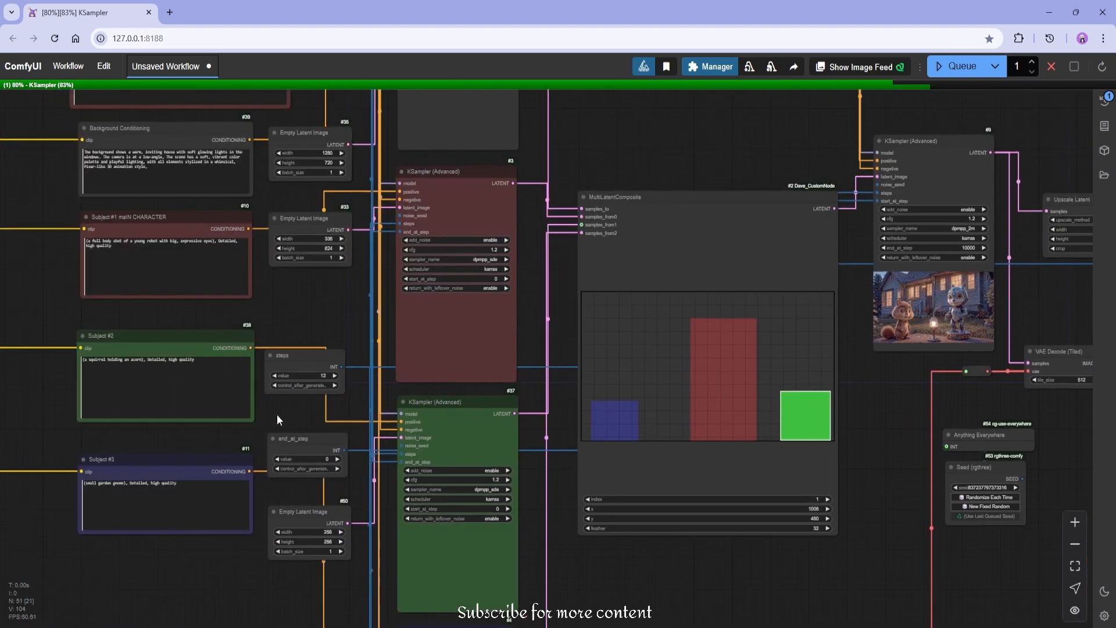
scroll(314, 458, up, 4)
click(314, 457)
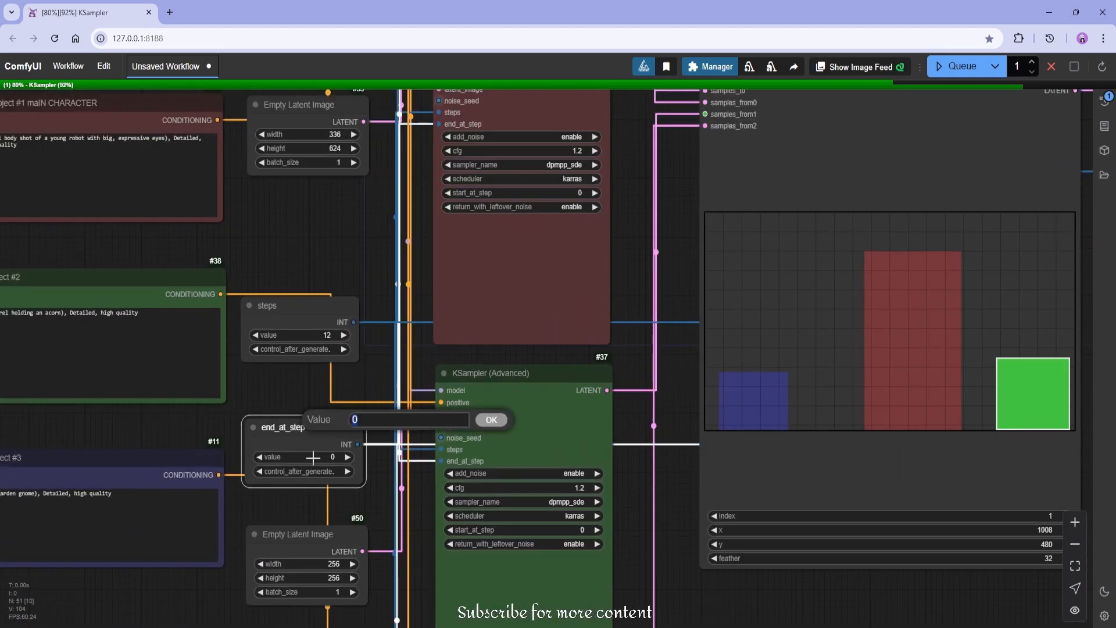
text(4)
key(Return)
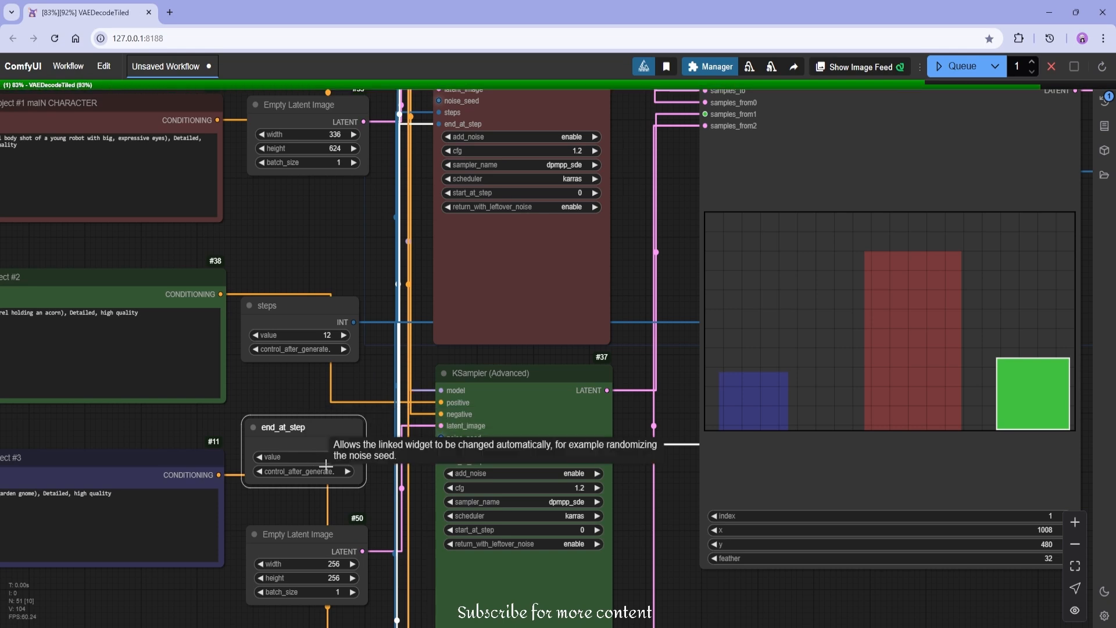
scroll(372, 383, down, 3)
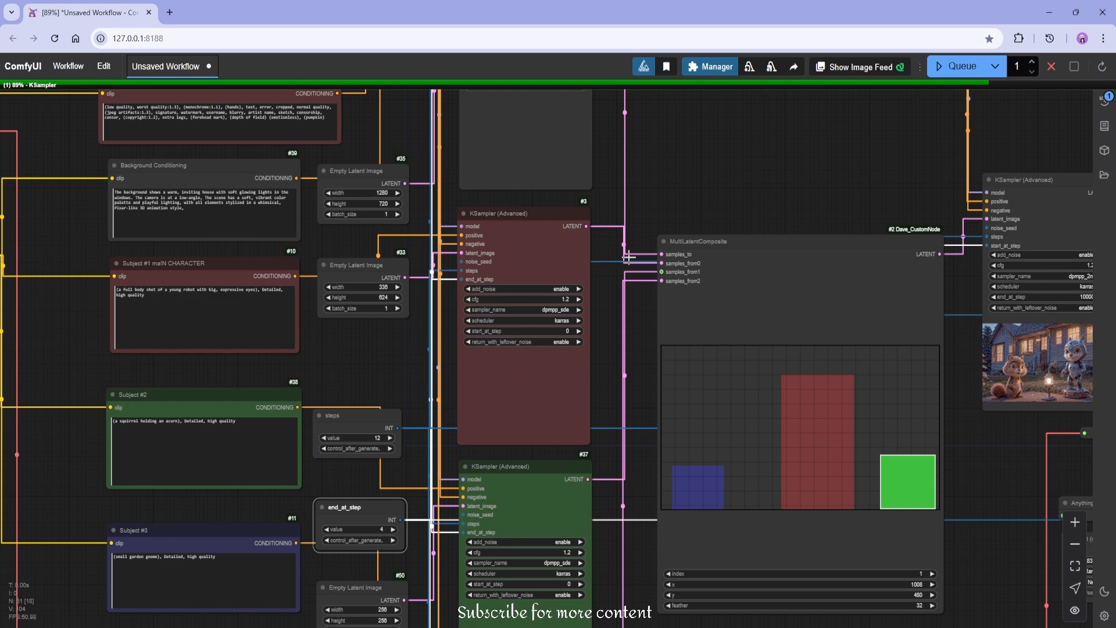
click(1050, 70)
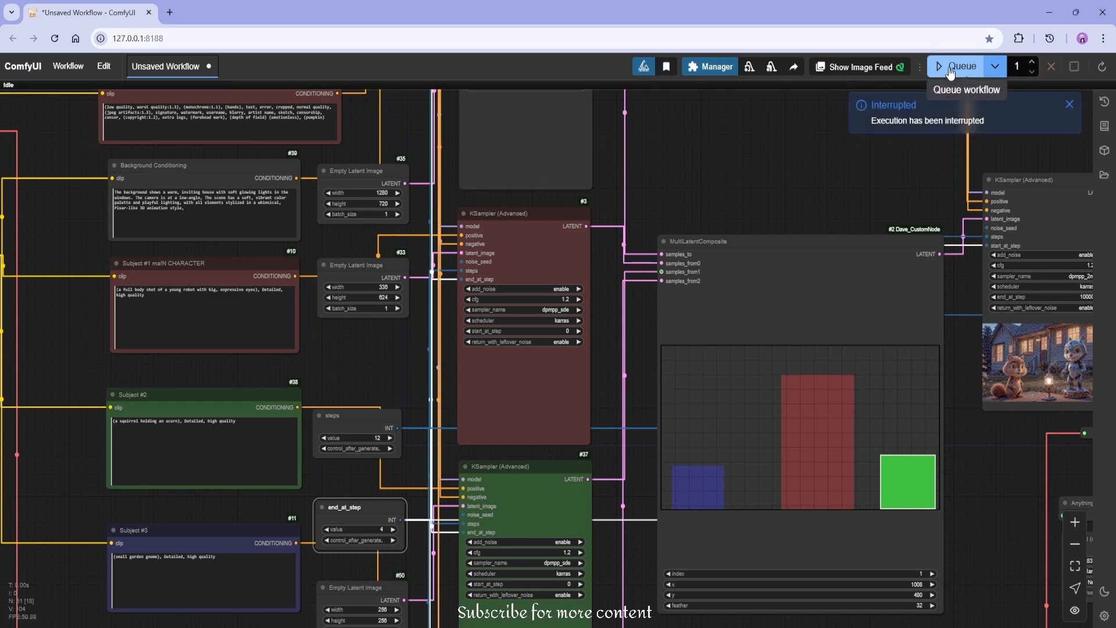
Queue the workflow with the new end_at_step value and examine the robot, squirrel, gnome and background sampler previews.
click(947, 67)
drag(717, 154, 819, 75)
drag(766, 565, 777, 443)
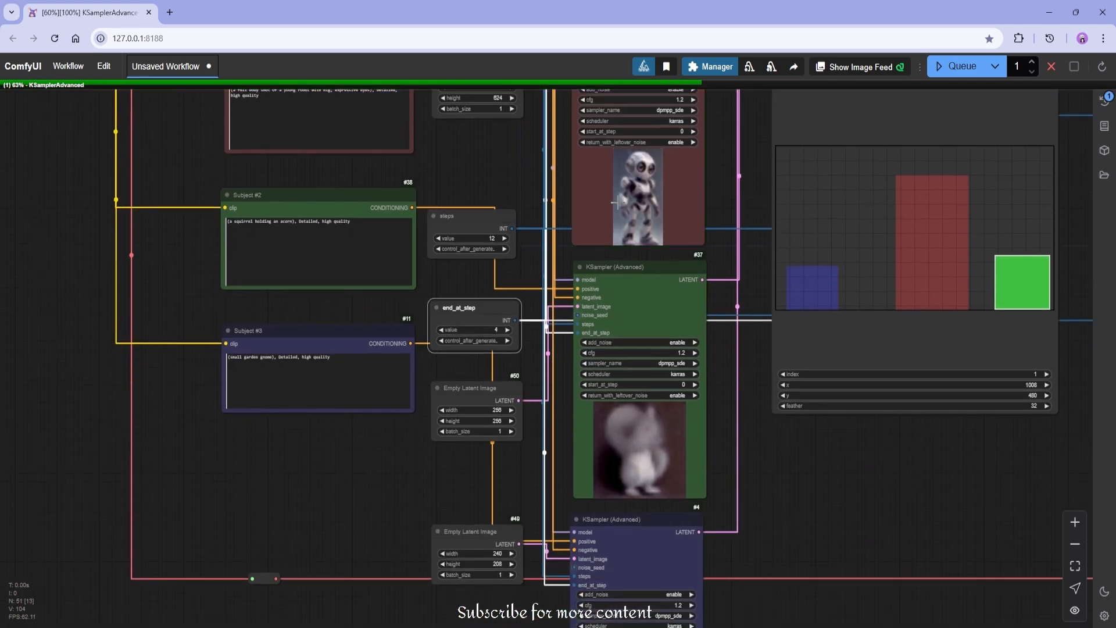
drag(826, 527, 813, 324)
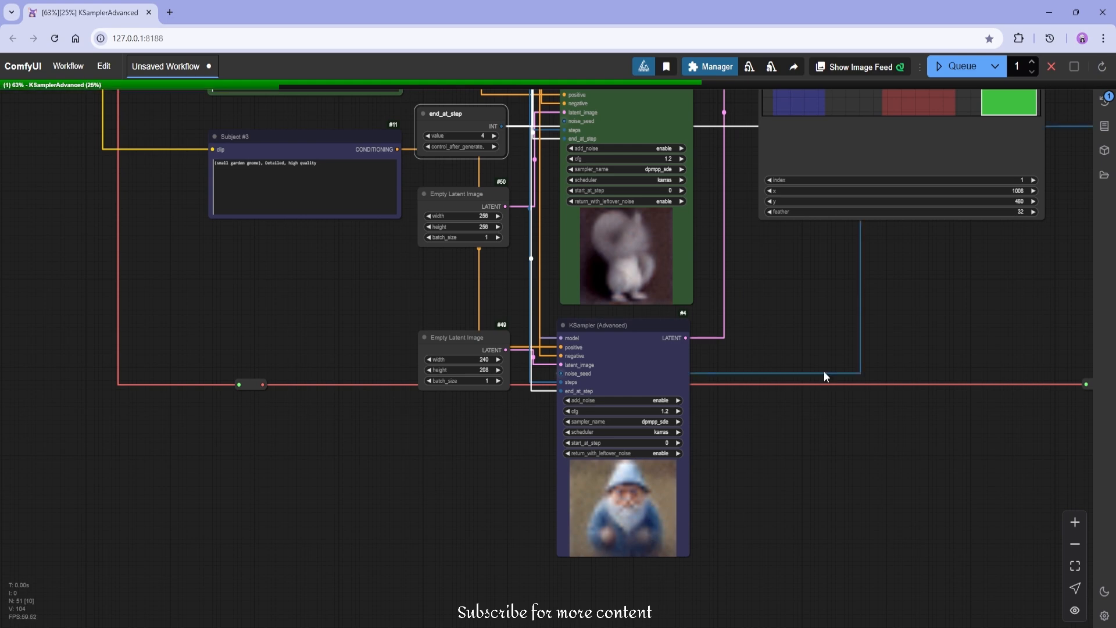
drag(809, 274, 806, 535)
drag(736, 195, 742, 439)
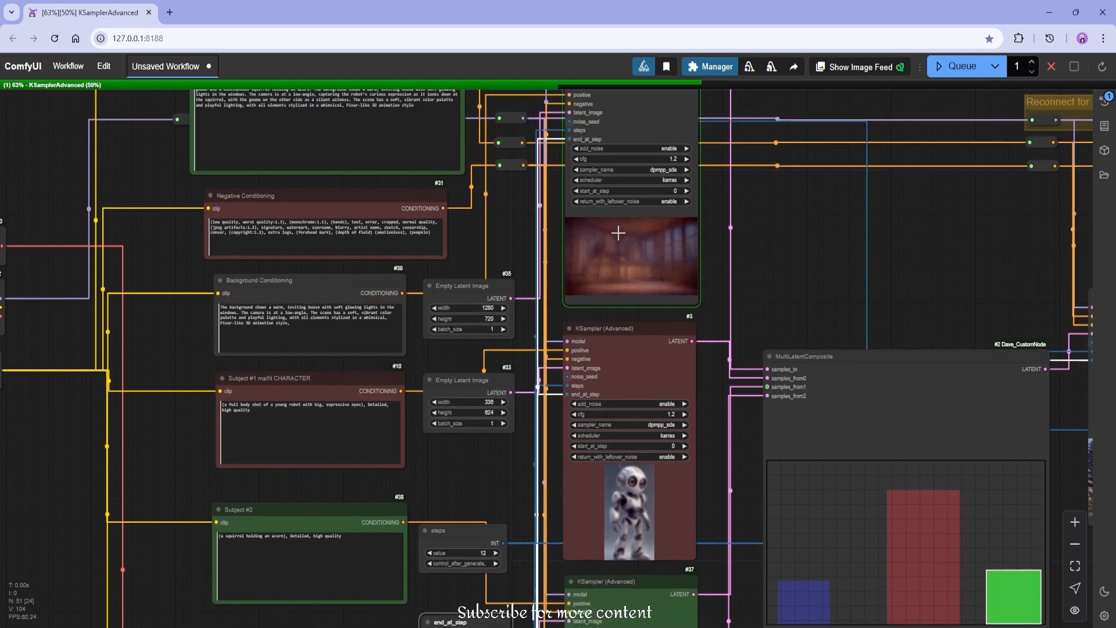
drag(775, 283, 776, 325)
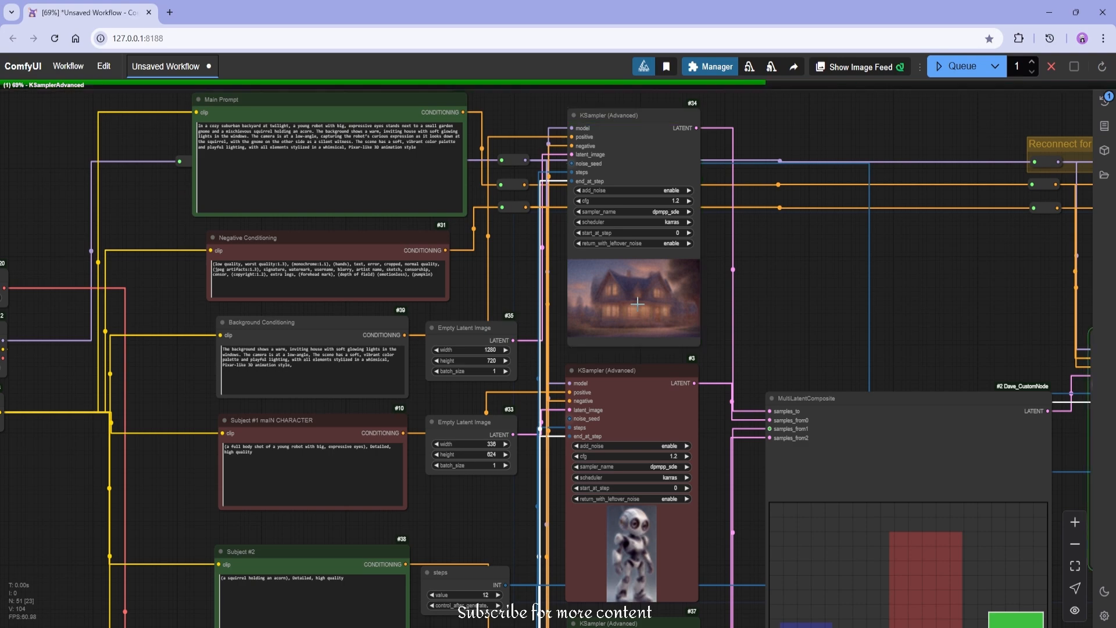
drag(754, 332, 764, 298)
scroll(748, 434, down, 8)
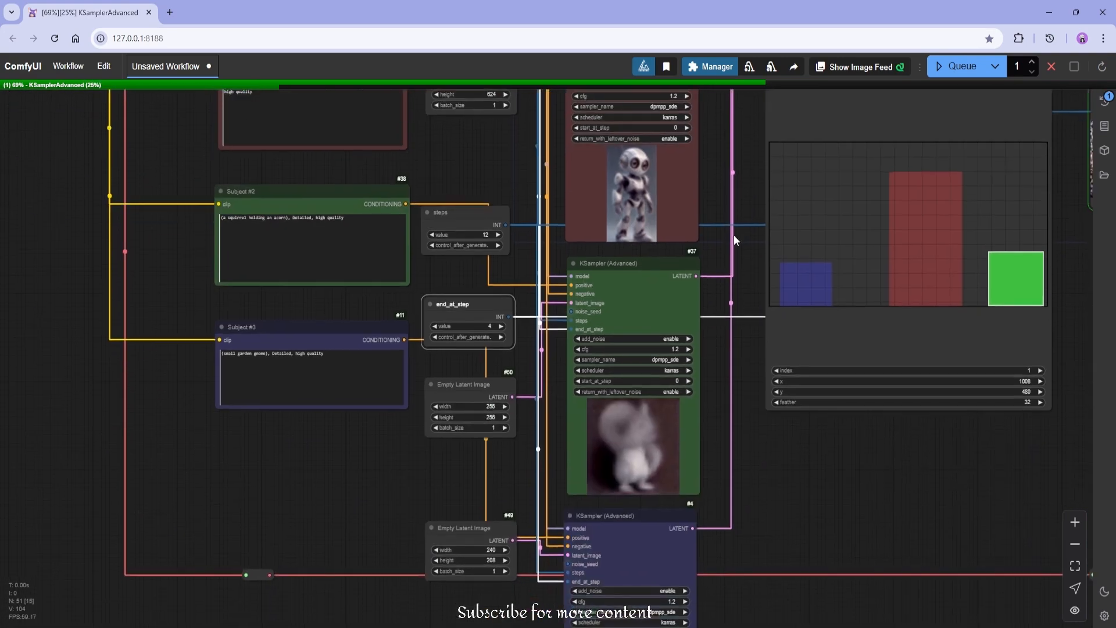
drag(840, 287, 850, 453)
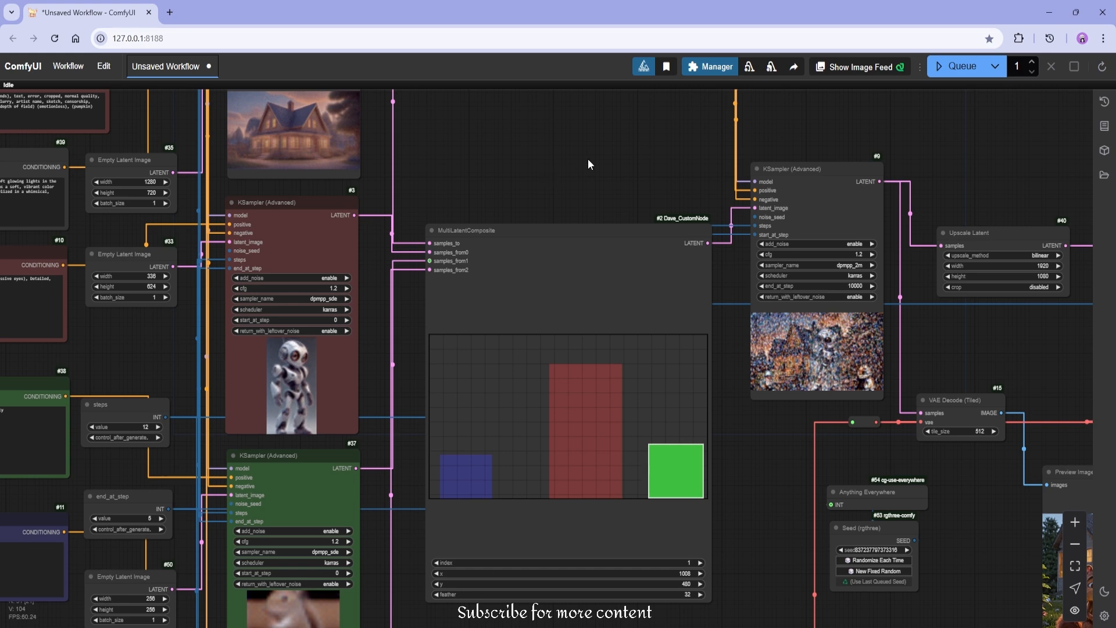
Set add_noise to disable on the KSampler (Advanced) after the MultiLatentComposite node and queue the workflow.
drag(685, 164, 666, 160)
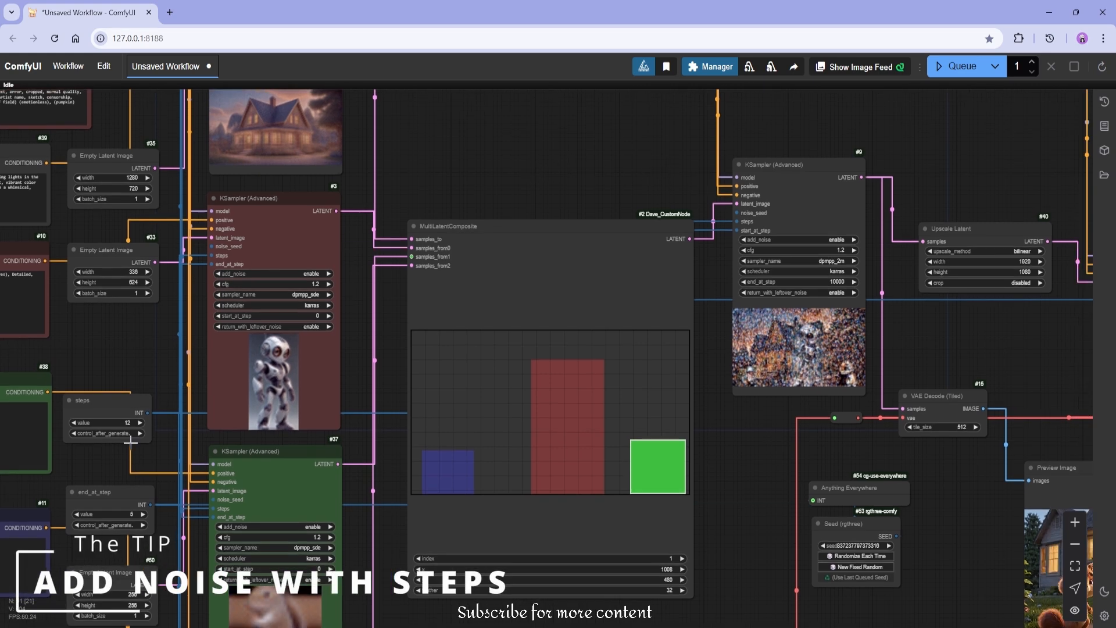
drag(134, 452, 164, 412)
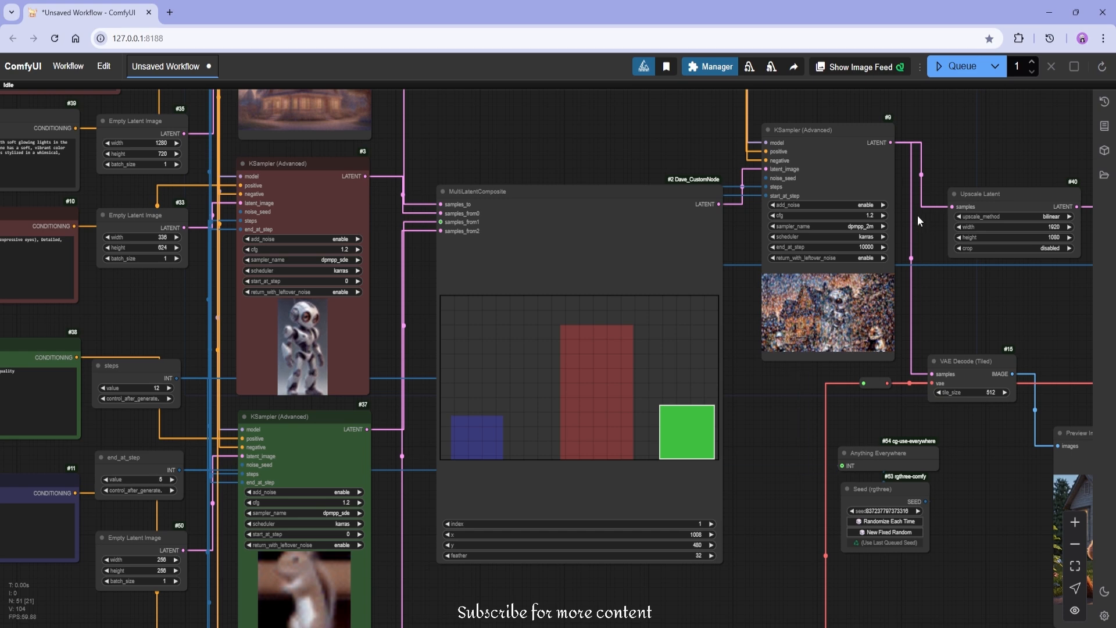
click(851, 205)
click(863, 219)
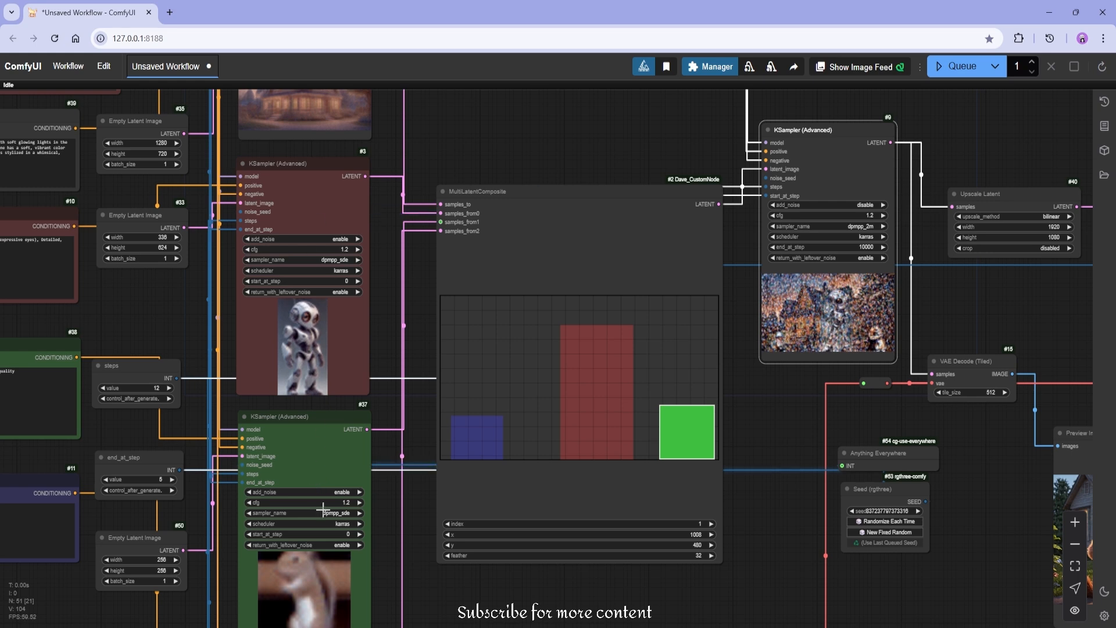
click(942, 71)
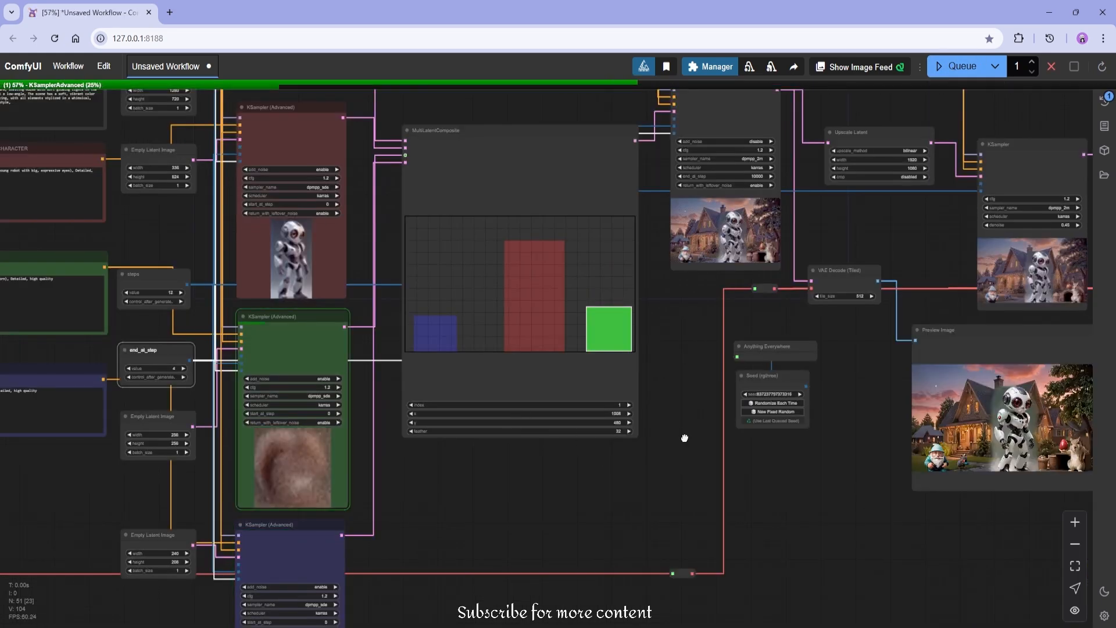
Follow the run through the squirrel and gnome sampler previews to the image in the first Preview Image node.
drag(684, 438, 679, 437)
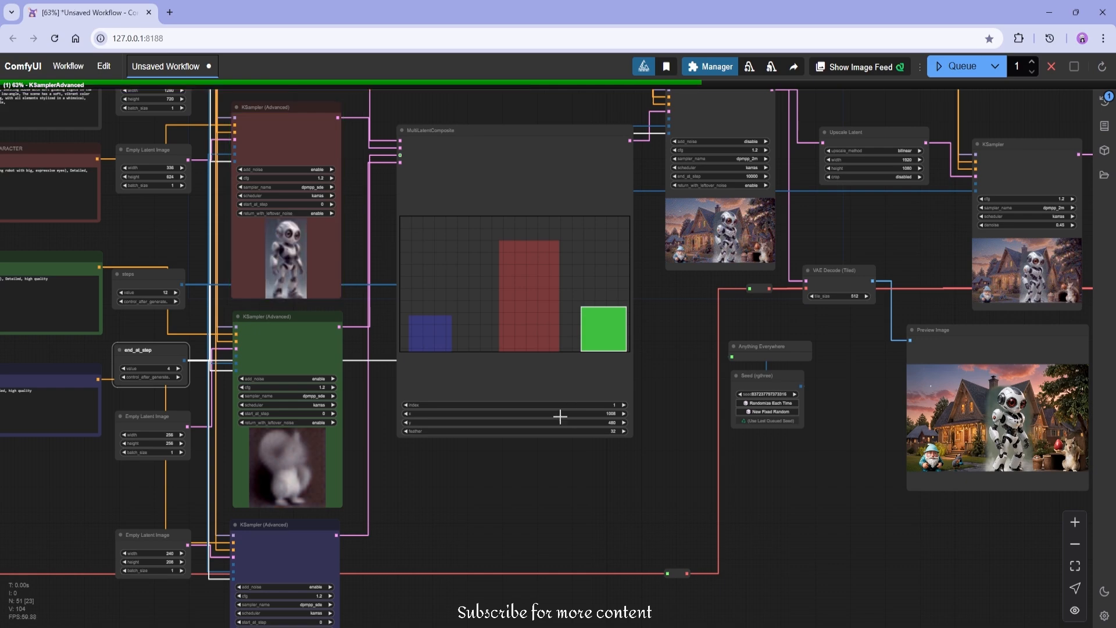
scroll(560, 417, down, 3)
scroll(592, 385, down, 3)
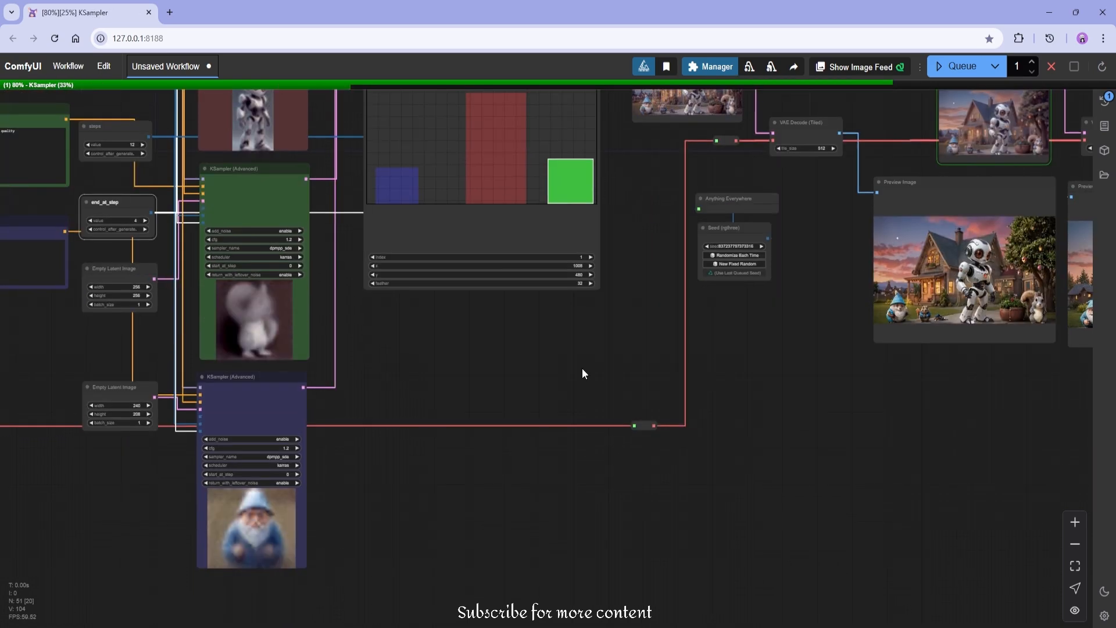
drag(582, 368, 234, 452)
scroll(601, 244, up, 10)
drag(313, 343, 606, 489)
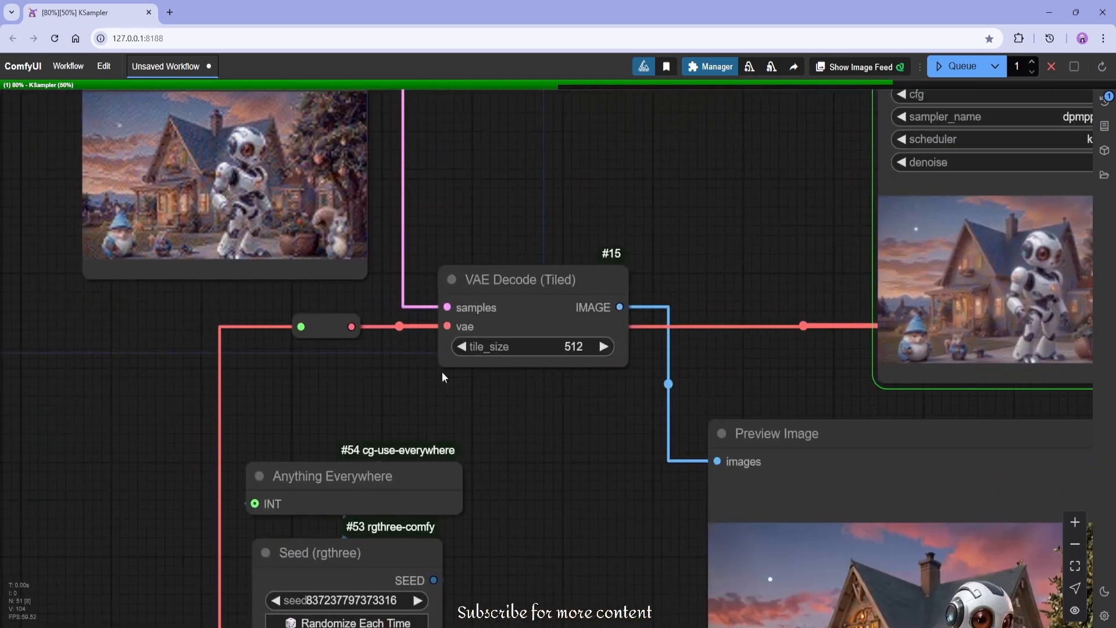
drag(523, 487, 283, 201)
scroll(494, 488, up, 6)
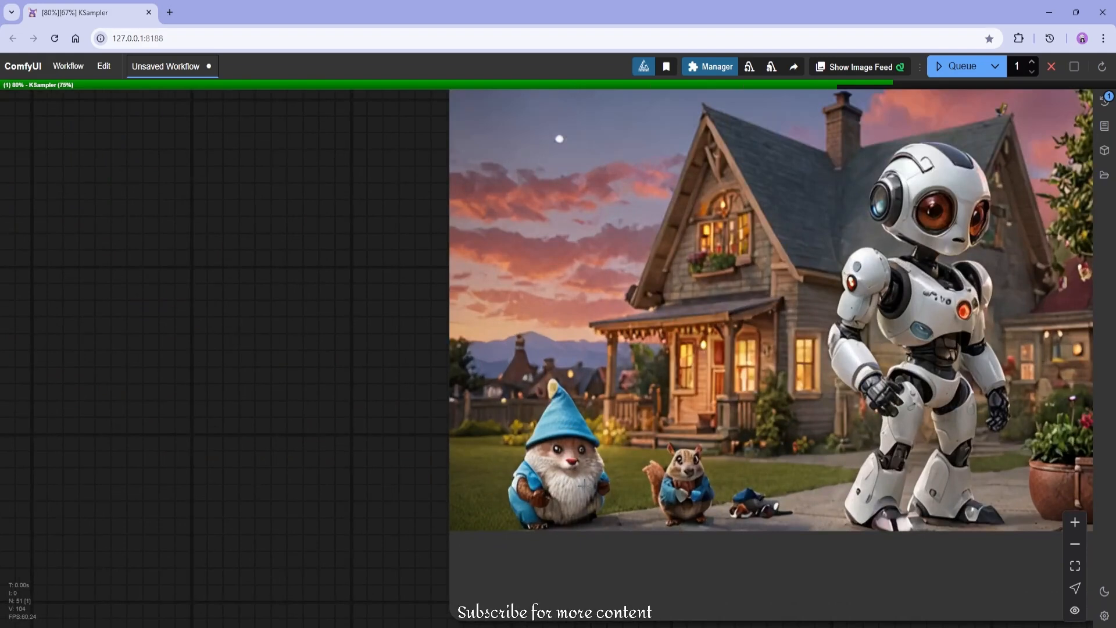
Compare the new image in the first Preview Image node with the older upscaled result in the second one.
scroll(581, 511, down, 5)
drag(701, 488, 367, 447)
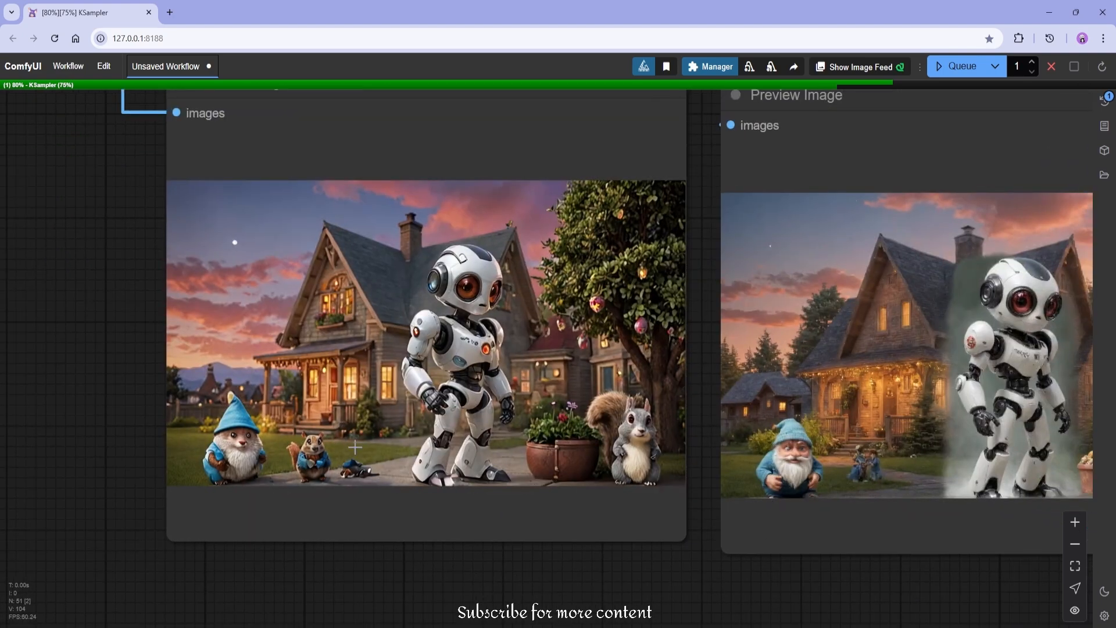
drag(792, 468, 565, 501)
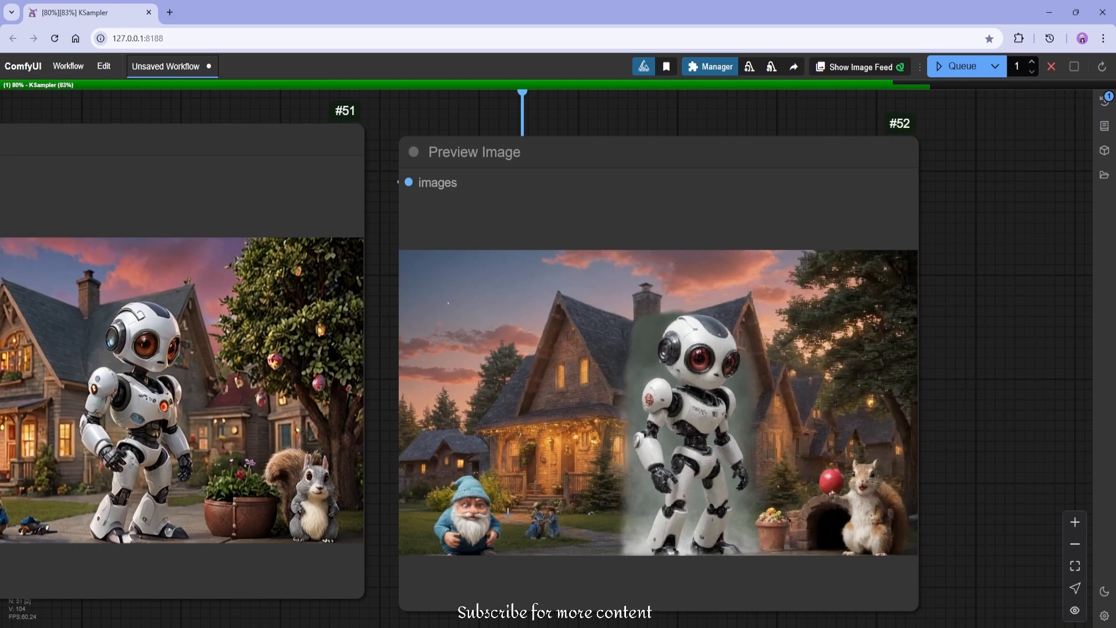
scroll(565, 501, down, 10)
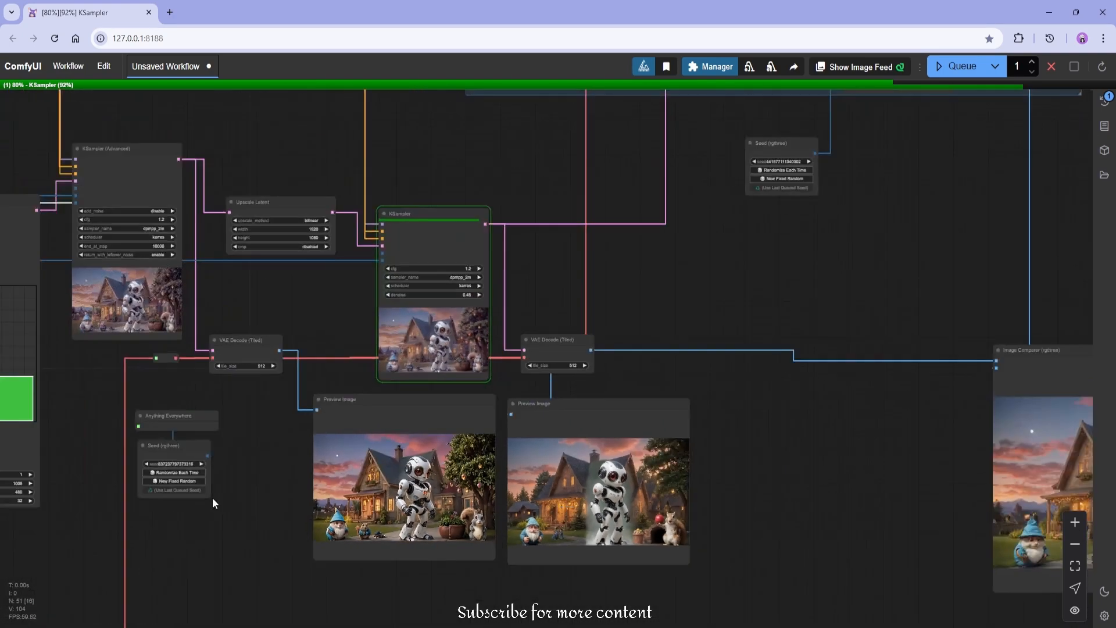
drag(212, 500, 669, 410)
drag(439, 496, 850, 407)
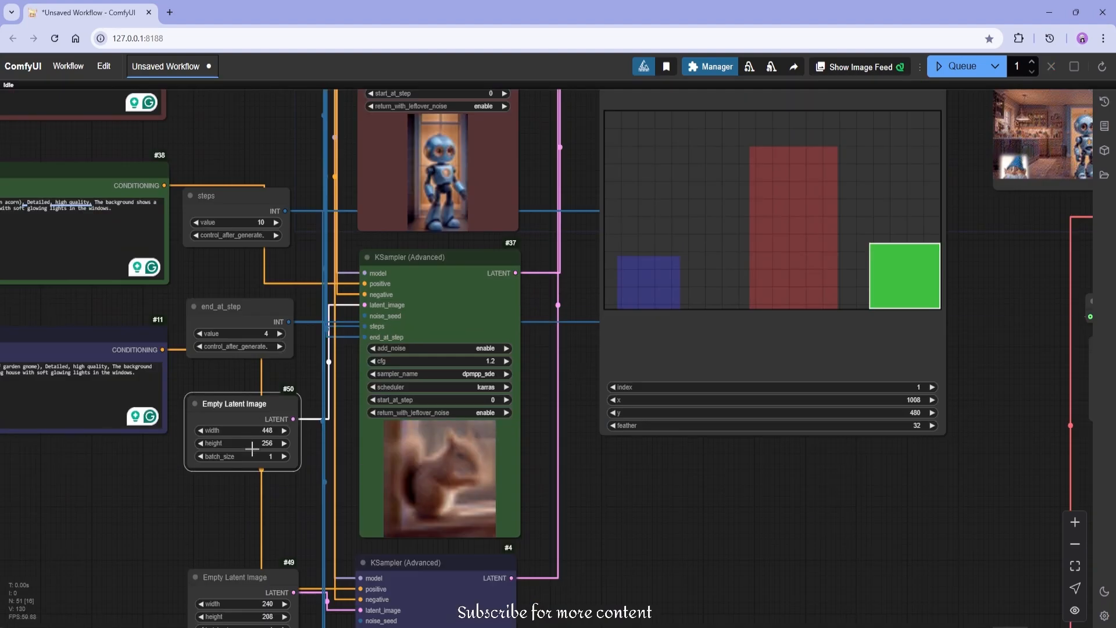
Adjust the squirrel area's position in the MultiLatentComposite node and queue the workflow.
scroll(253, 488, down, 3)
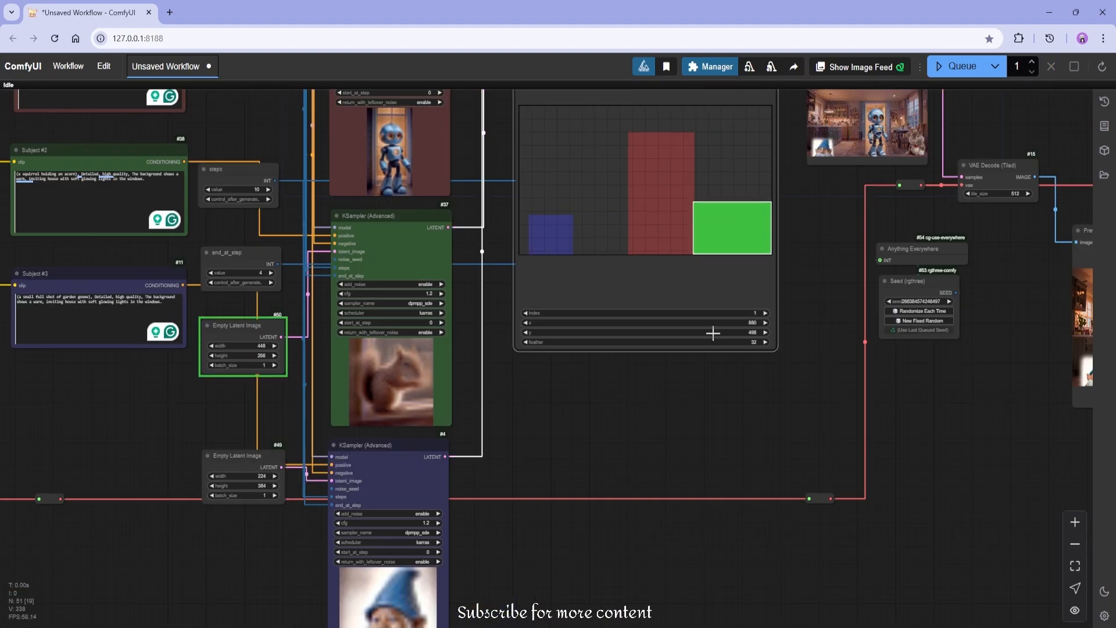
drag(715, 327, 730, 327)
click(953, 66)
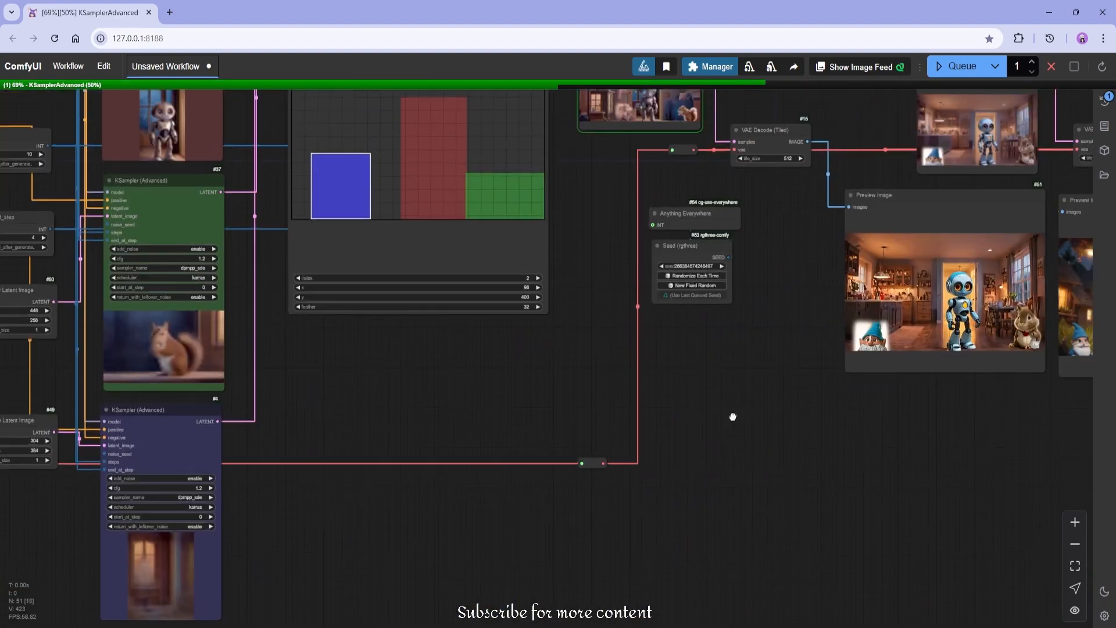
Inspect the decoded living-room image in the first Preview Image node, checking how gnome, robot and squirrel blend in.
scroll(399, 399, down, 4)
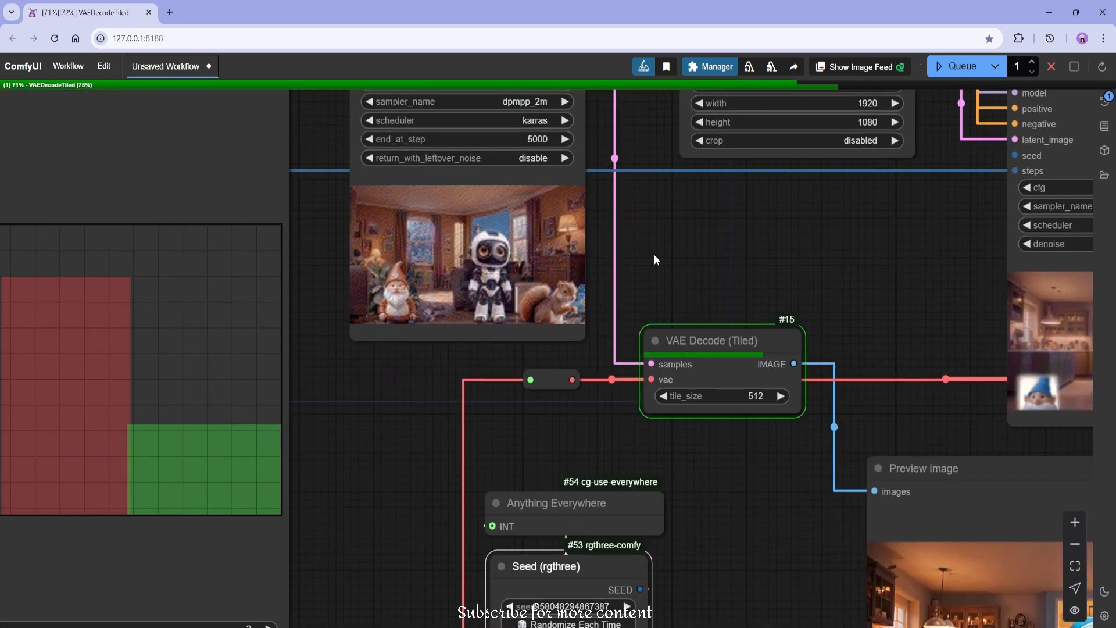
scroll(654, 253, down, 3)
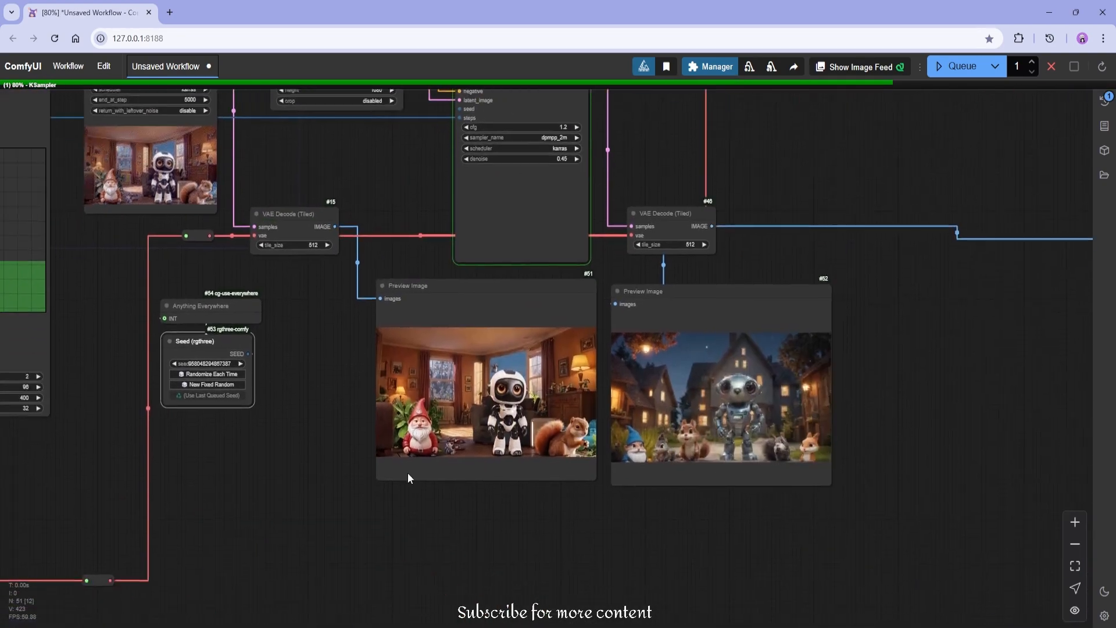
scroll(541, 488, up, 5)
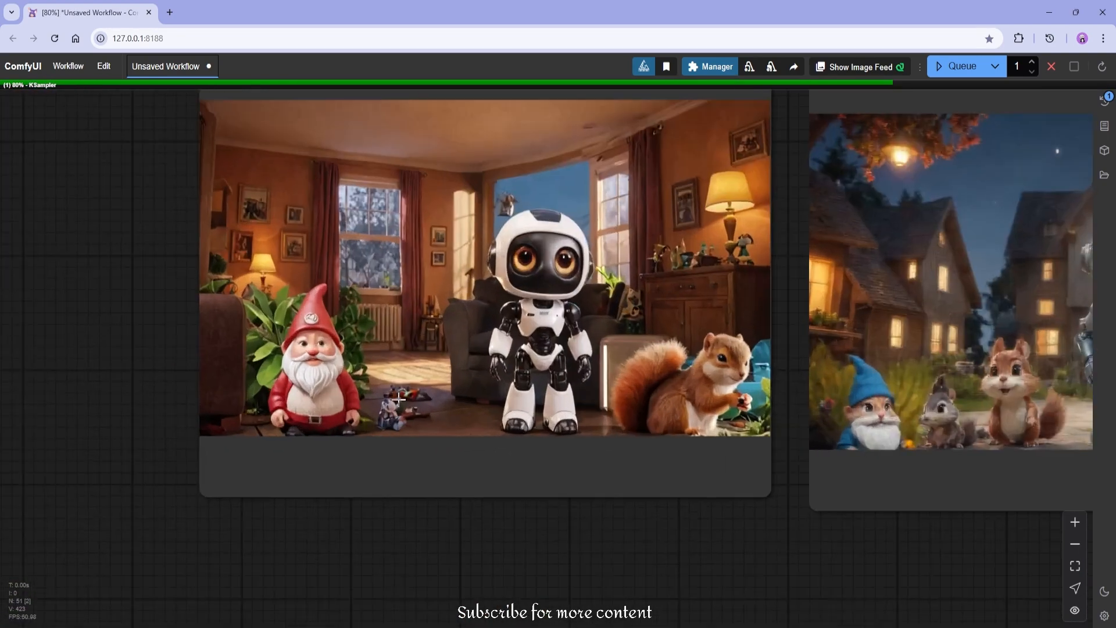
scroll(280, 377, up, 3)
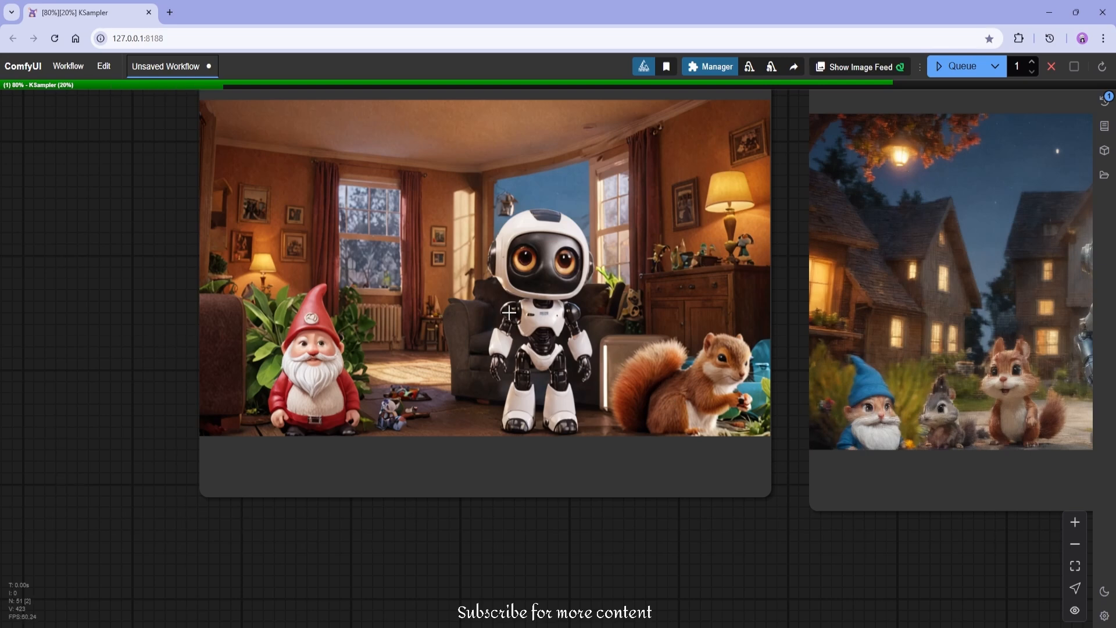
Examine the robot, squirrel and gnome sampler previews beside the MultiLatentComposite layout.
scroll(691, 422, down, 10)
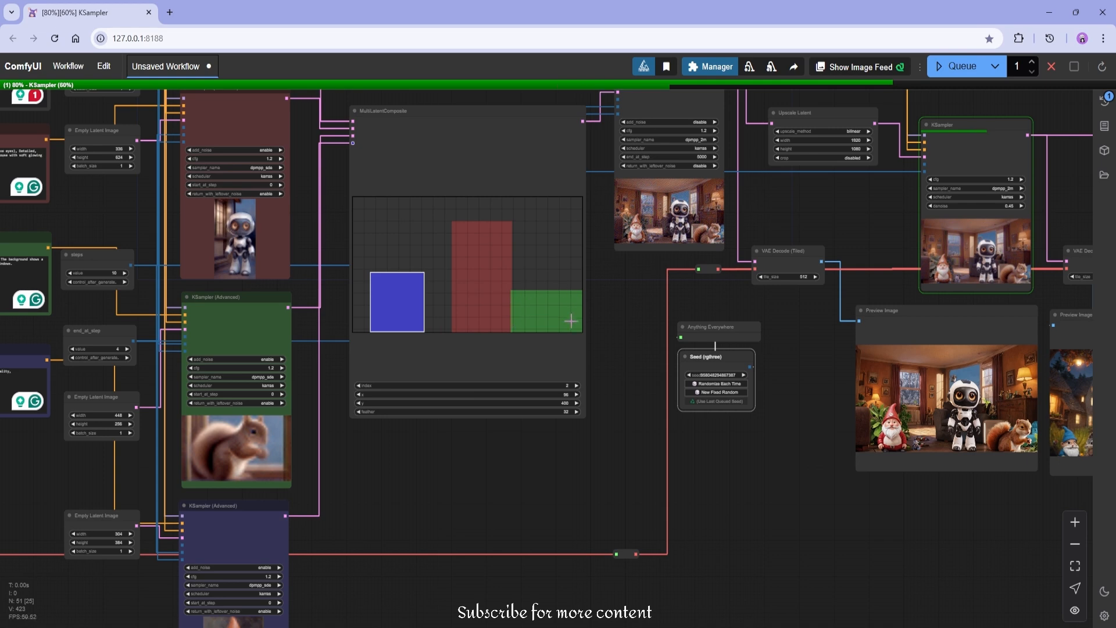
drag(462, 466, 493, 398)
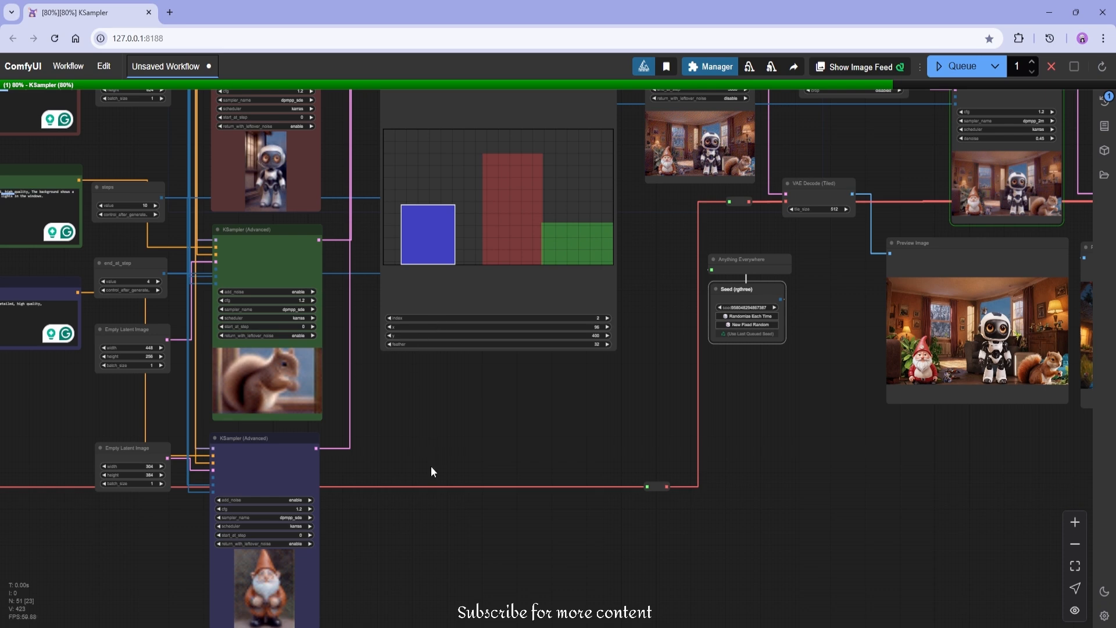
drag(430, 466, 443, 381)
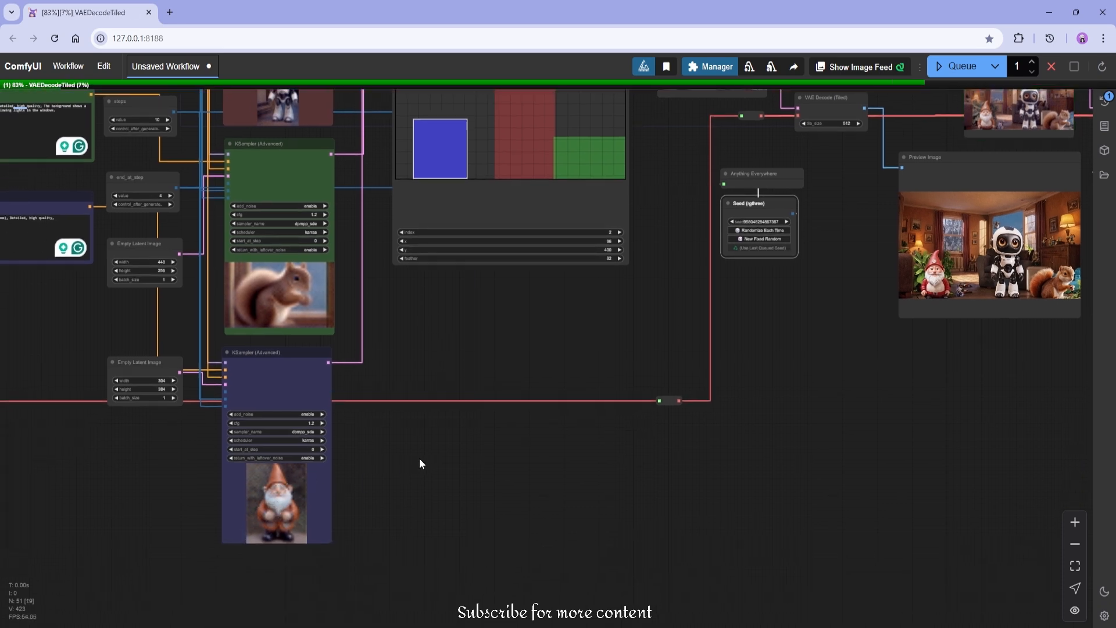
drag(420, 460, 391, 591)
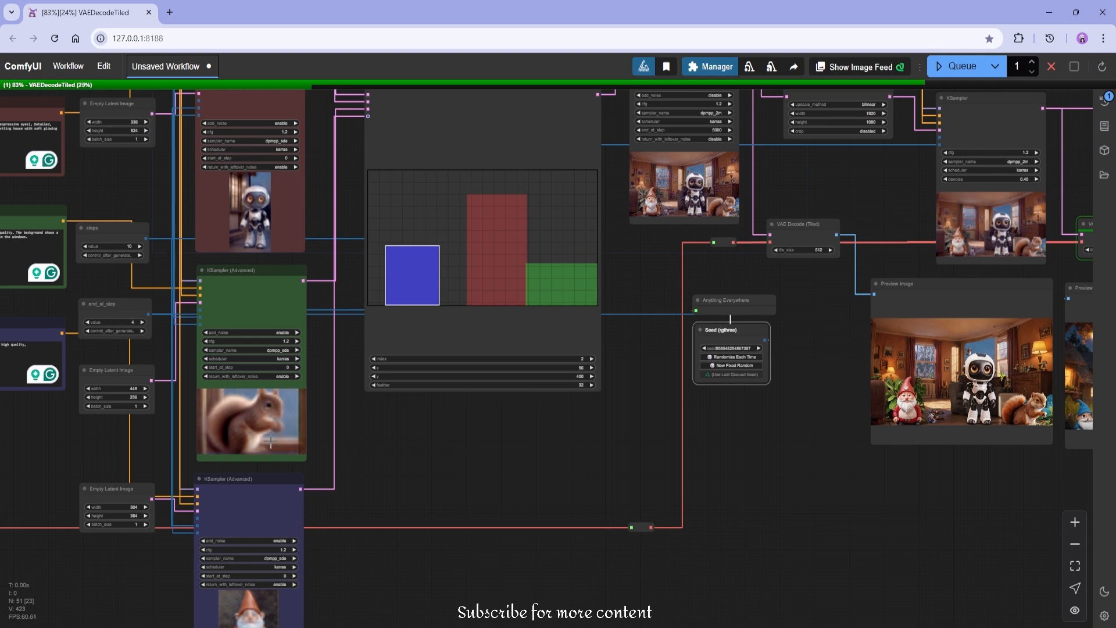
Compare the colored areas in the MultiLatentComposite node with the subject placement in the following sampler's preview.
scroll(724, 238, up, 10)
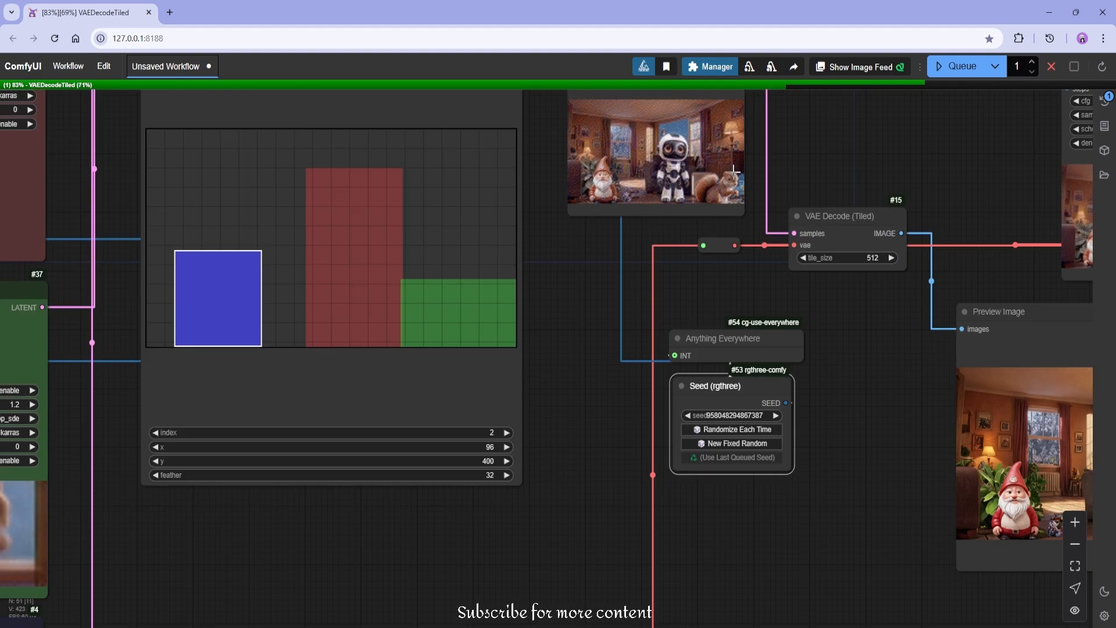
scroll(522, 458, down, 5)
drag(388, 532, 637, 417)
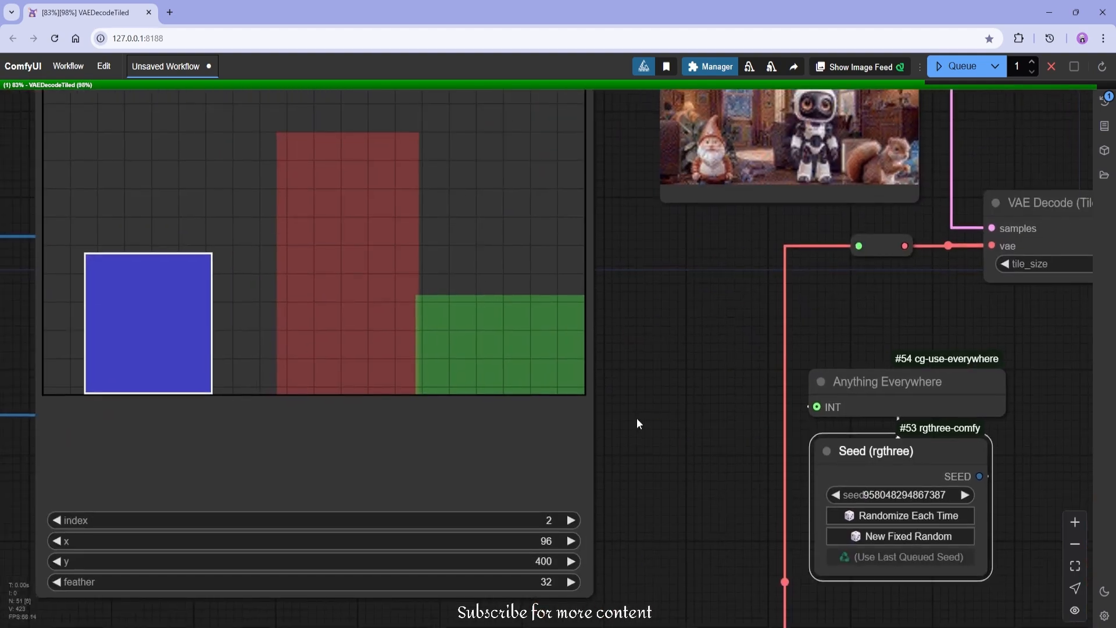
scroll(361, 468, down, 4)
scroll(135, 445, down, 1)
drag(123, 452, 272, 348)
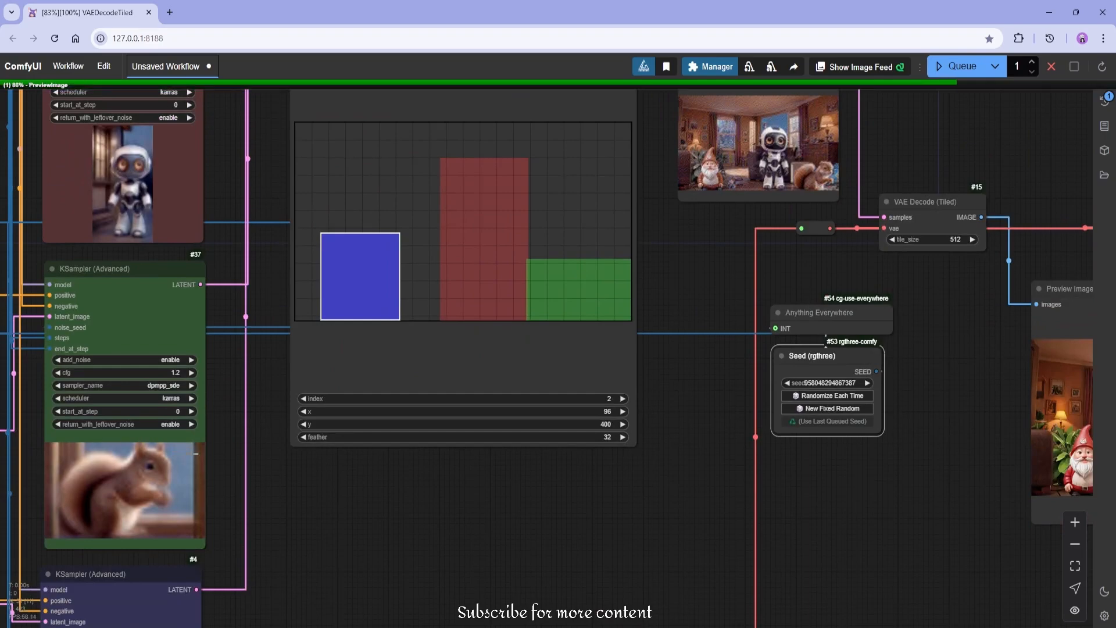
Review the background and subject sampler previews against the combined image they feed.
scroll(287, 470, down, 3)
drag(288, 470, 351, 513)
scroll(297, 151, down, 2)
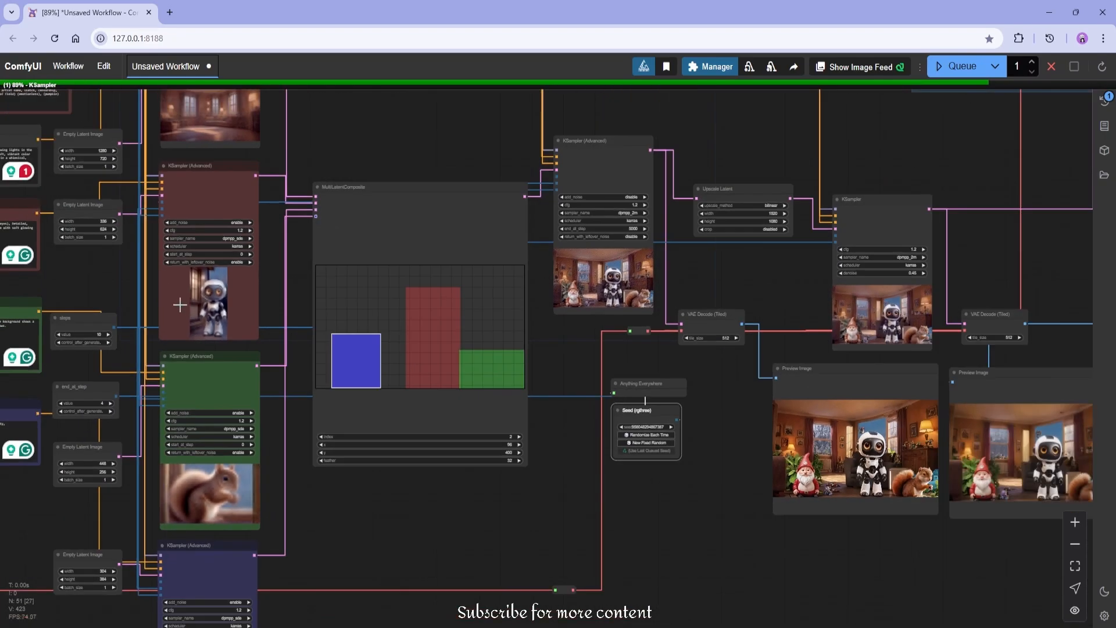
drag(297, 157, 309, 217)
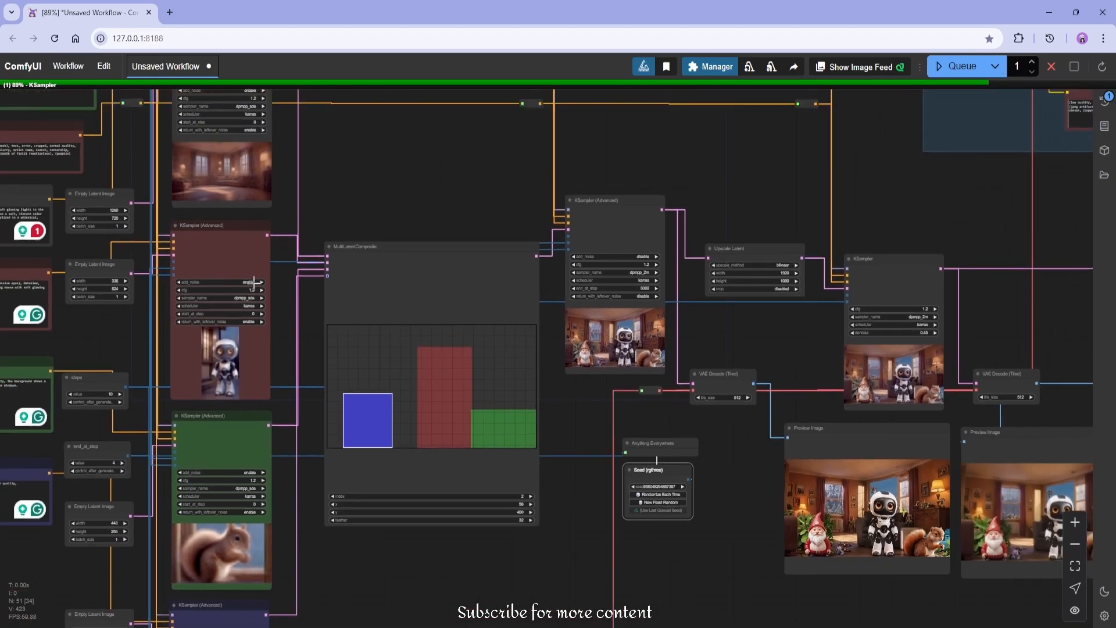
drag(385, 581, 370, 440)
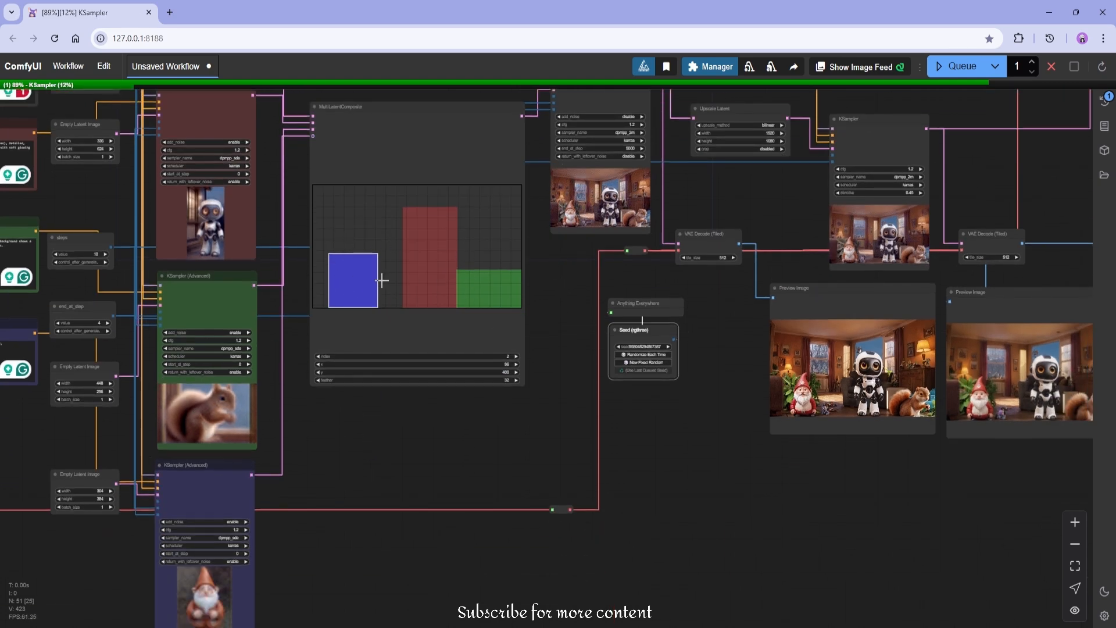
Compare the images in the two Preview Image nodes side by side for subject and background detail.
drag(815, 451, 503, 406)
scroll(505, 406, up, 5)
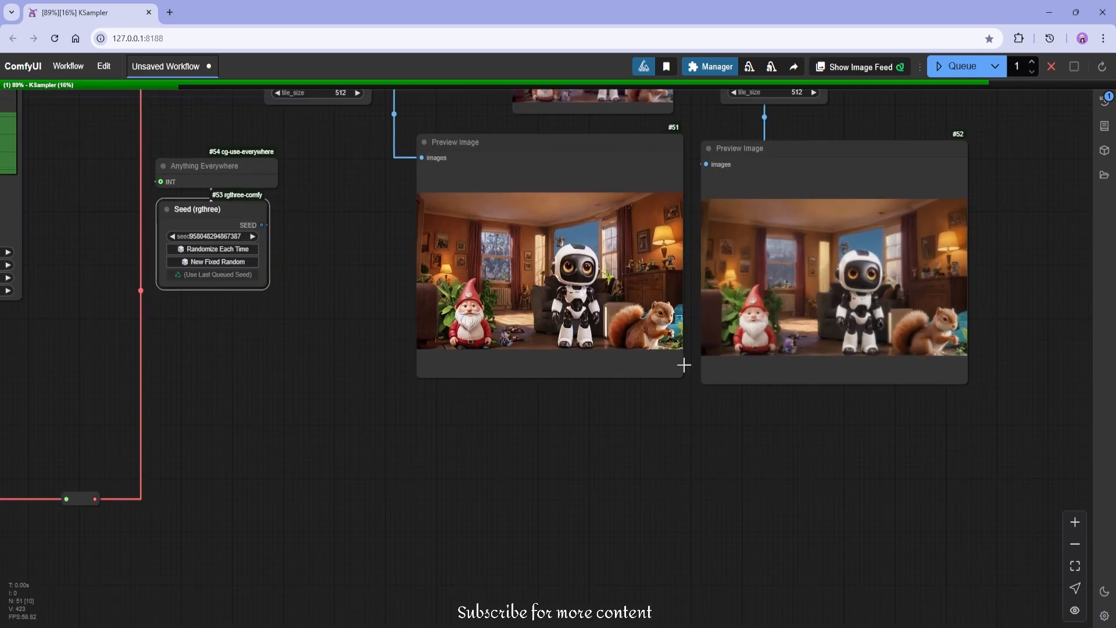
drag(901, 387, 554, 472)
scroll(554, 468, up, 4)
scroll(434, 397, down, 3)
scroll(391, 343, up, 5)
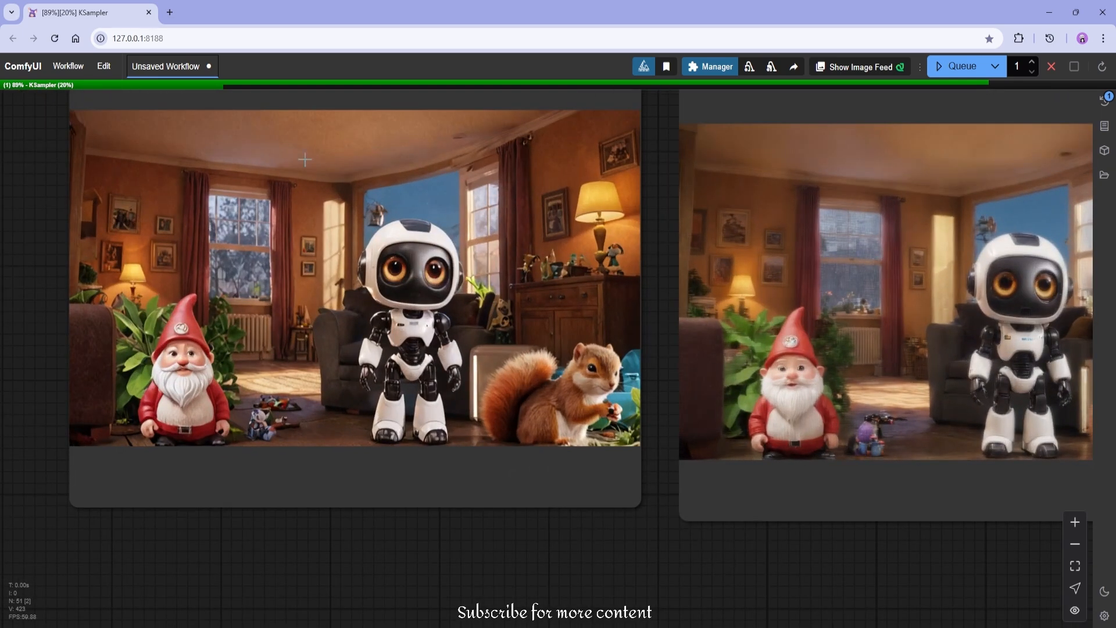
scroll(372, 339, down, 6)
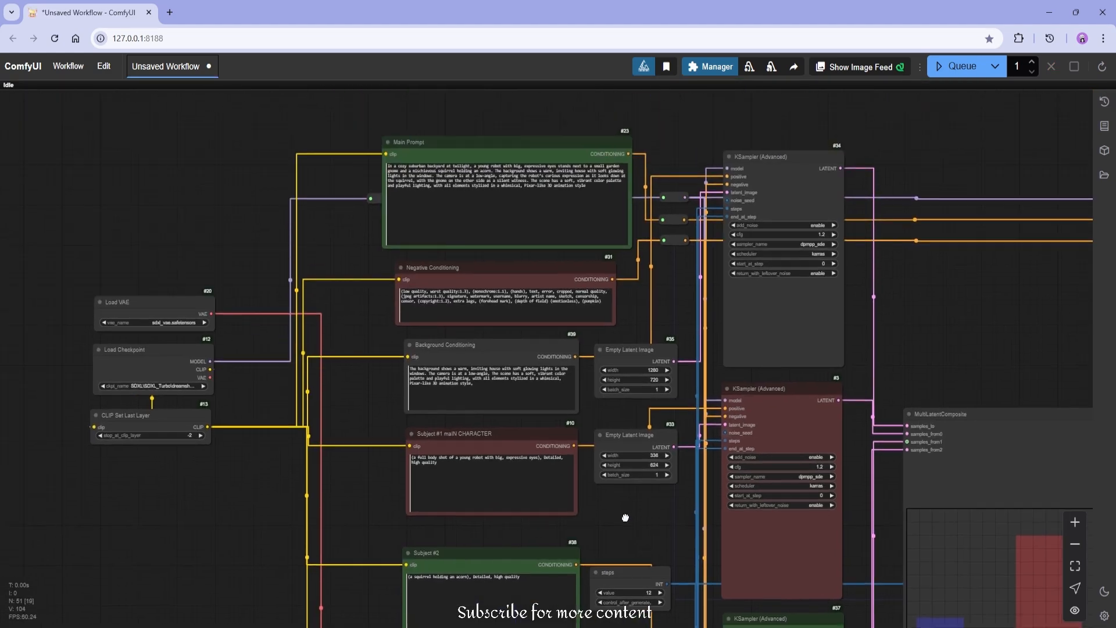
Replace the Main Prompt text with the scene beginning "In an enchanted forest, a lone elf stands beside a glowing crystal and a mystical deer.".
drag(623, 513, 630, 461)
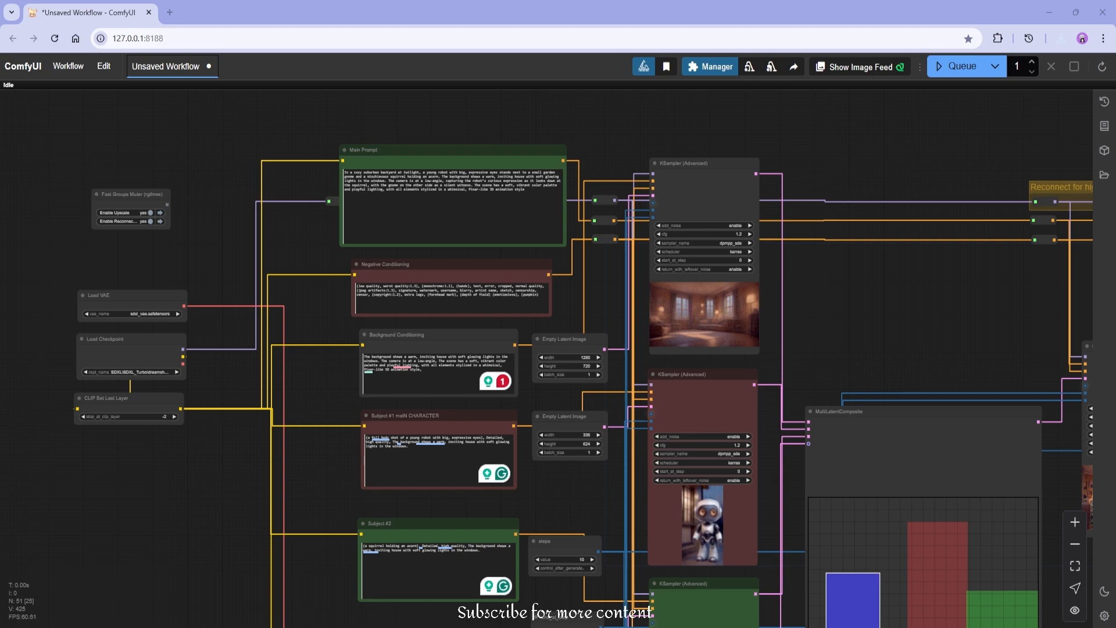
click(406, 233)
key(ctrl+a)
text(In an enchanted forest, a lone elf stands beside a glowing crystal and a mystical deer. The background is filled with towering ancient trees and mist. The camera is at a medium shot, focusing on the elf's determined expression, with the crystal and deer on either side.)
scroll(423, 122, up, 15)
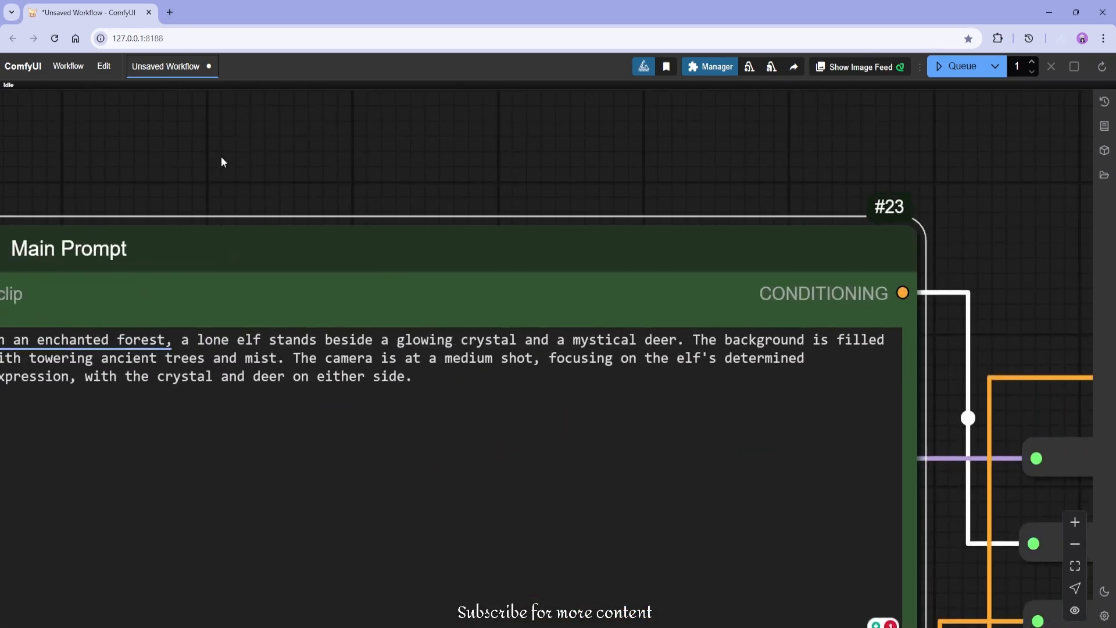
drag(222, 158, 323, 126)
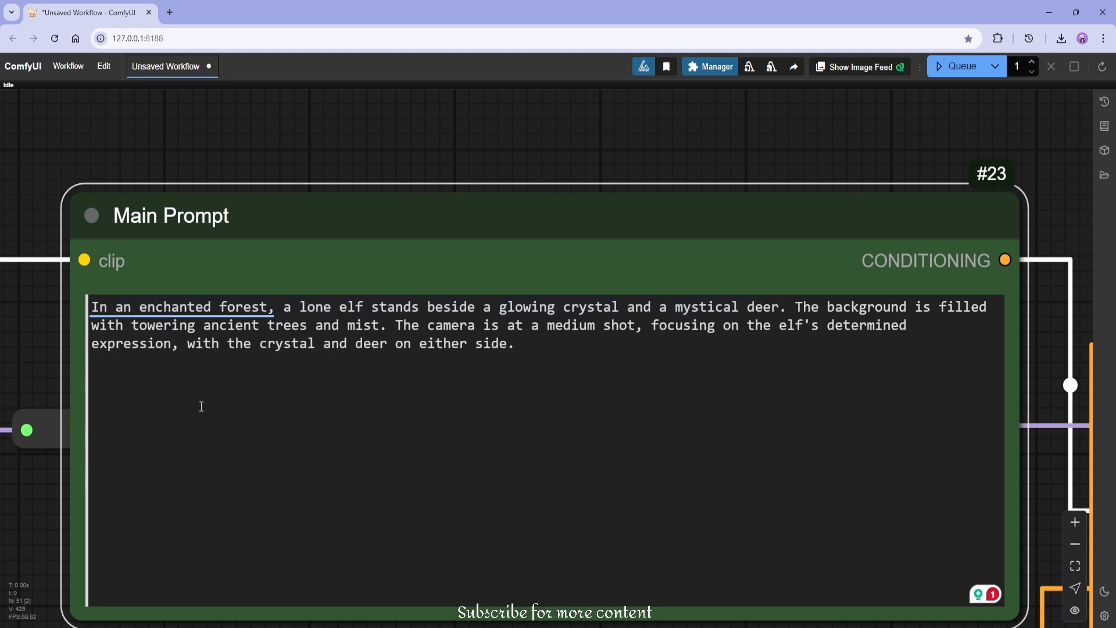
Accept Grammarly's rephrasing of the Main Prompt's first sentence and change its ending to "in a whimsical enchanted forest".
mouse_move(174, 308)
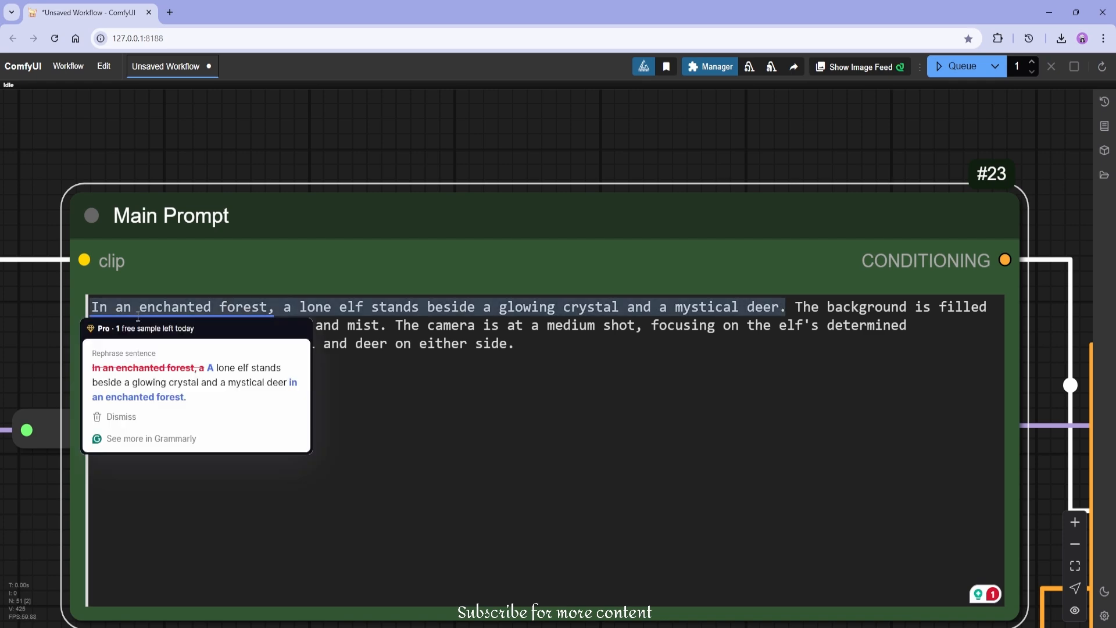
click(137, 361)
click(483, 307)
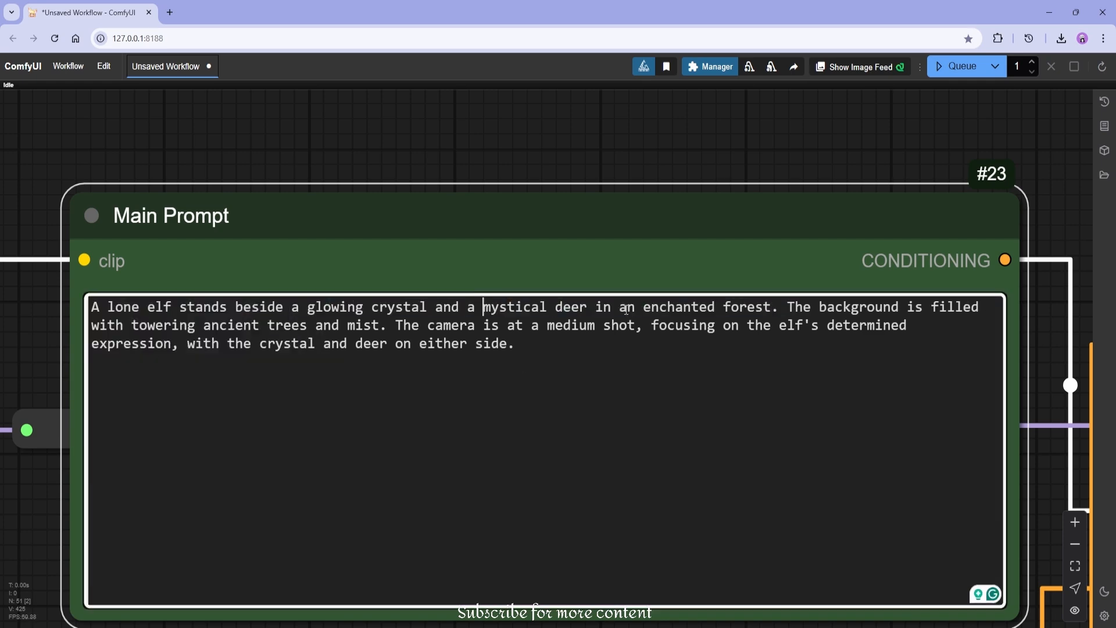
text(whimsical)
mouse_move(626, 307)
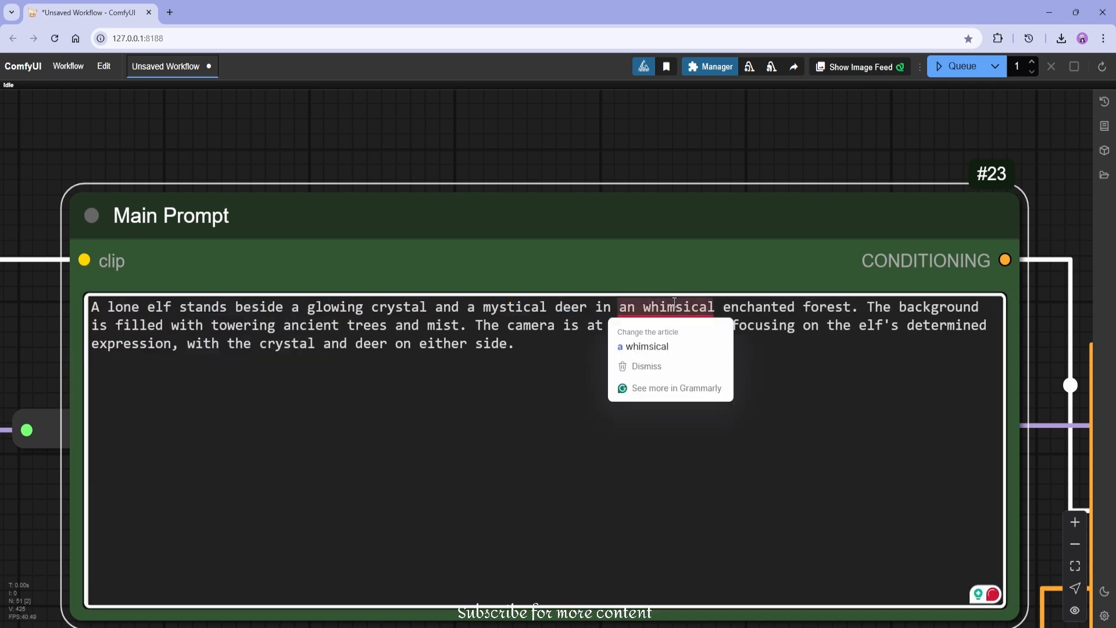
click(637, 344)
Copy "A lone elf" from the Main Prompt into the Subject #1 prompt in place of the robot description.
drag(92, 307, 172, 306)
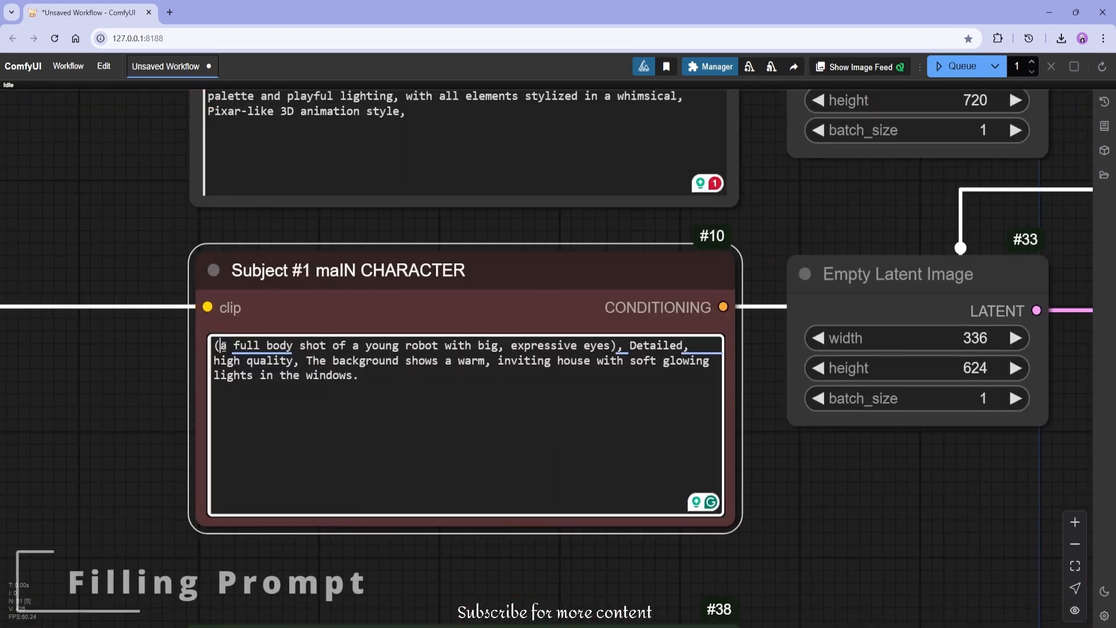
text(A lone elf)
drag(465, 346, 614, 429)
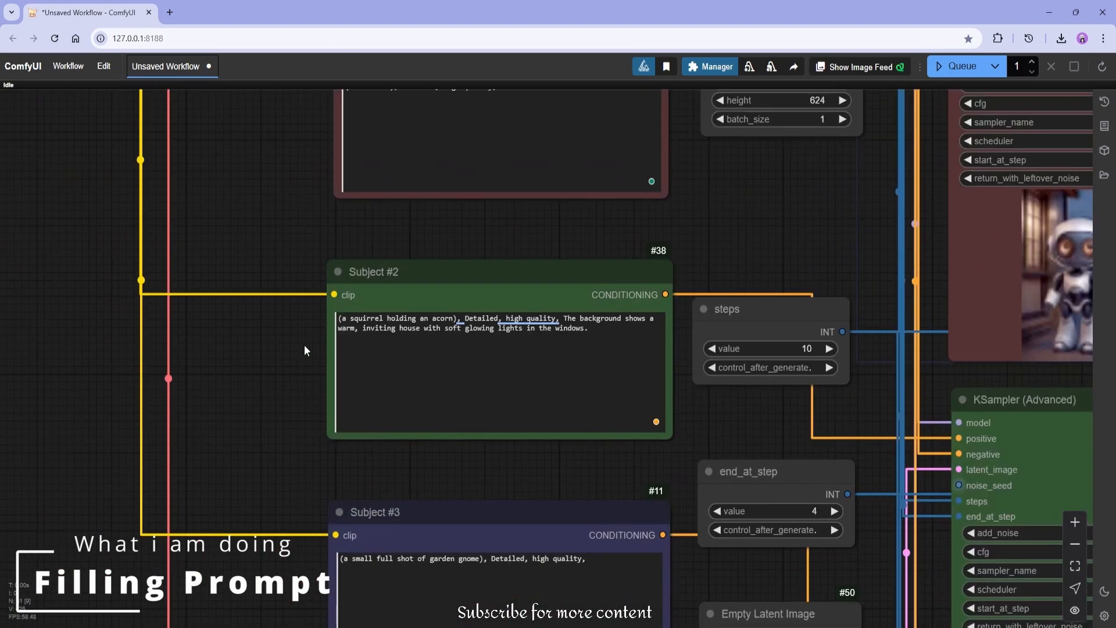
Replace the squirrel description in the Subject #2 prompt with "a big glowing crystal".
text(a big glowing crystal)
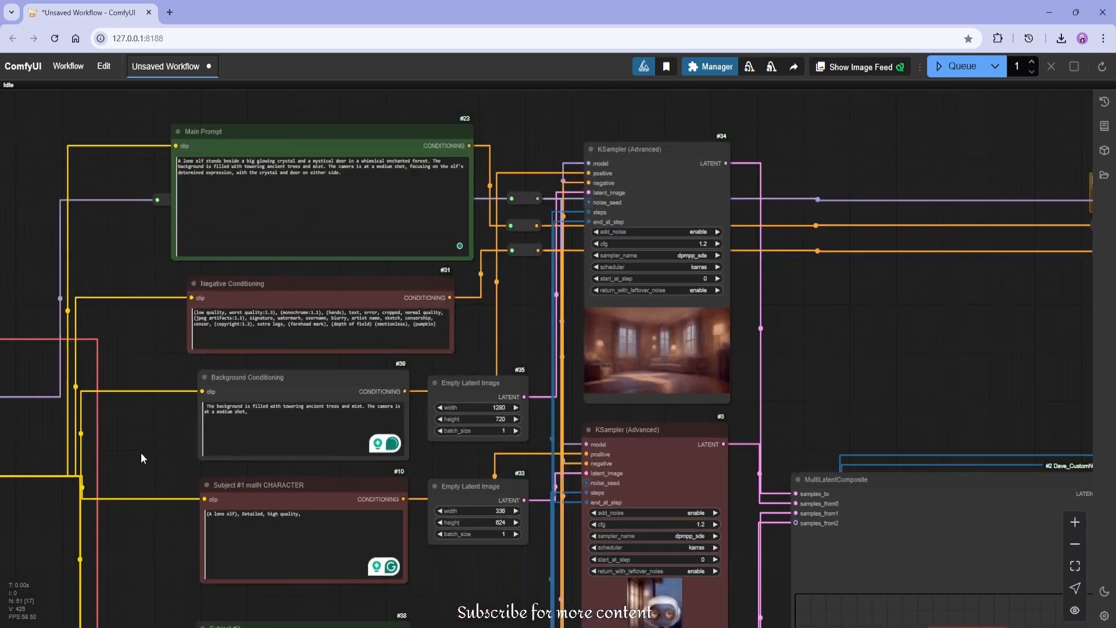
drag(143, 458, 84, 299)
scroll(114, 407, down, 4)
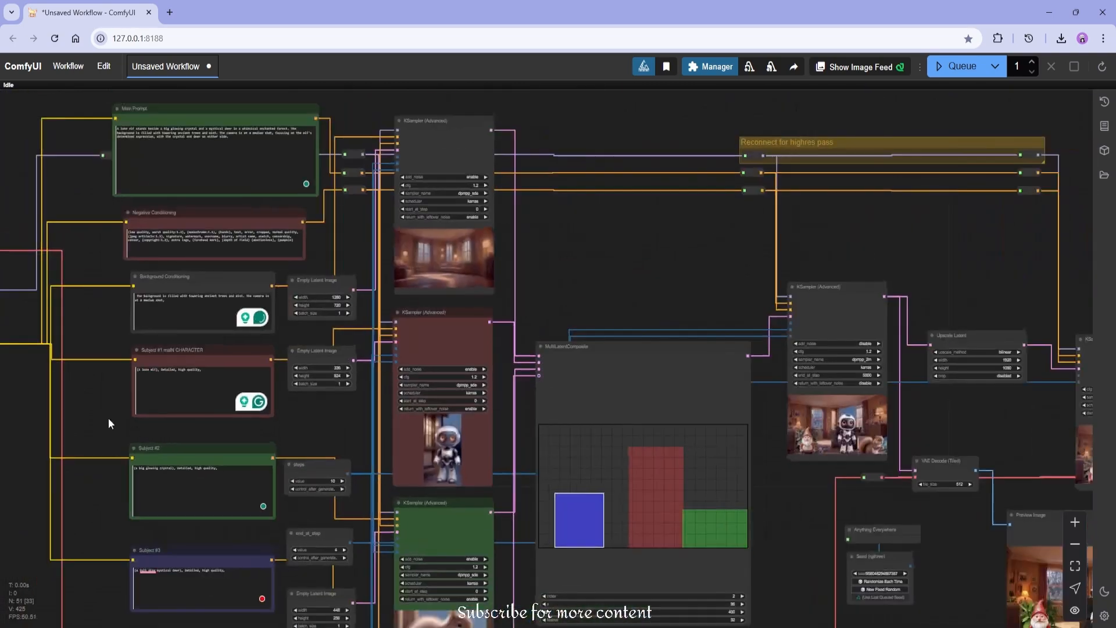
Move the blue MultiLatentComposite area (index 2) to x 48, y 352 and set its Empty Latent Image width to 448.
drag(108, 419, 36, 278)
drag(438, 532, 295, 473)
scroll(342, 387, up, 7)
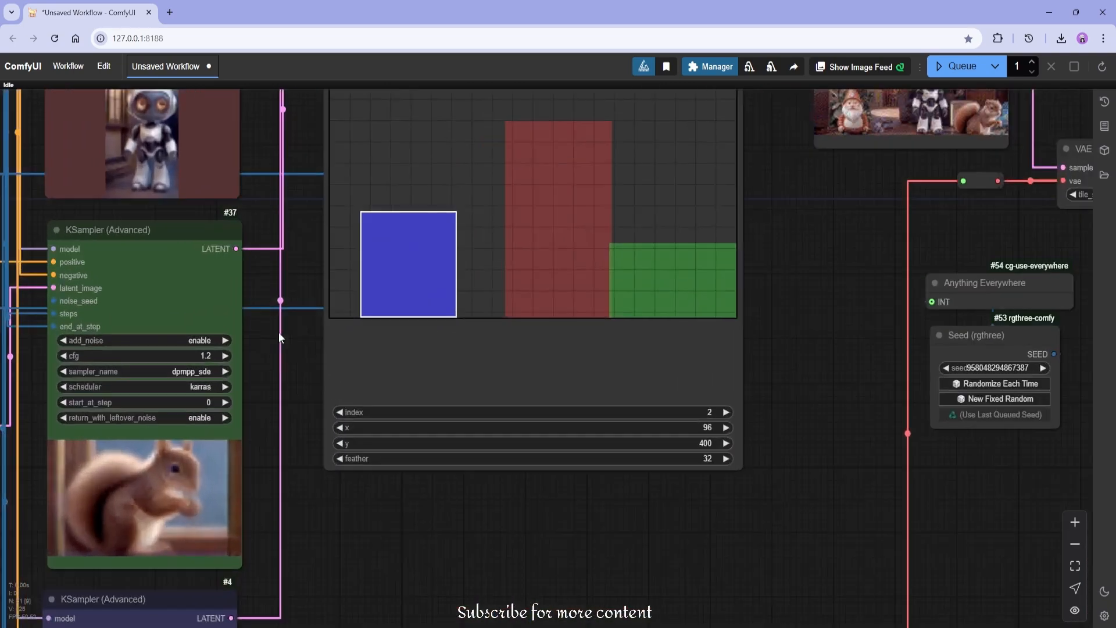
drag(279, 334, 588, 254)
drag(273, 428, 323, 378)
scroll(201, 478, down, 3)
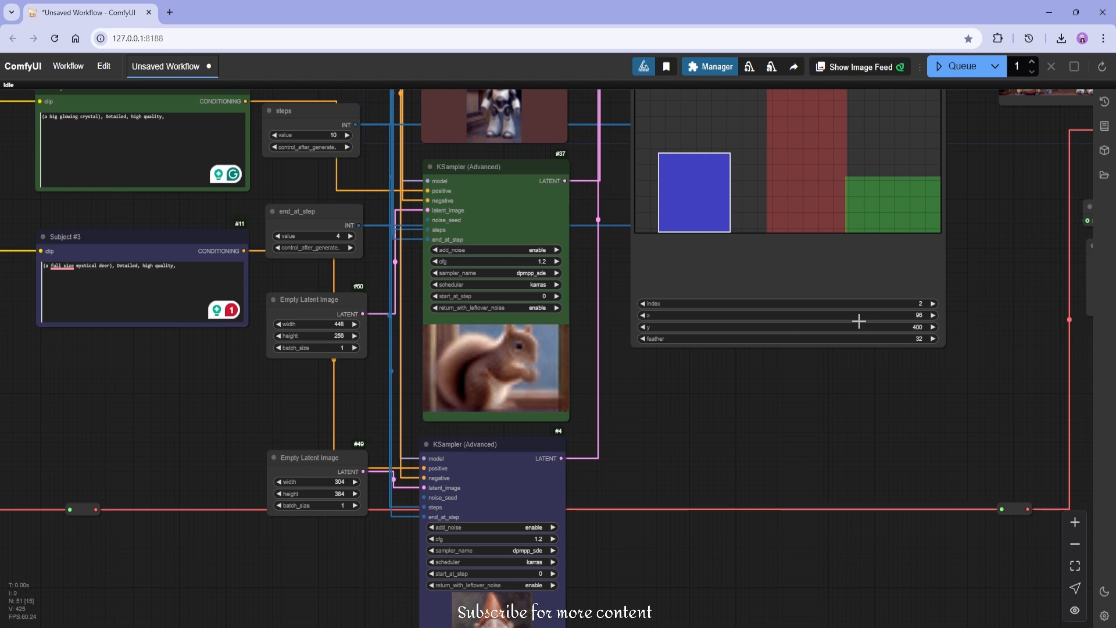
drag(890, 328, 888, 331)
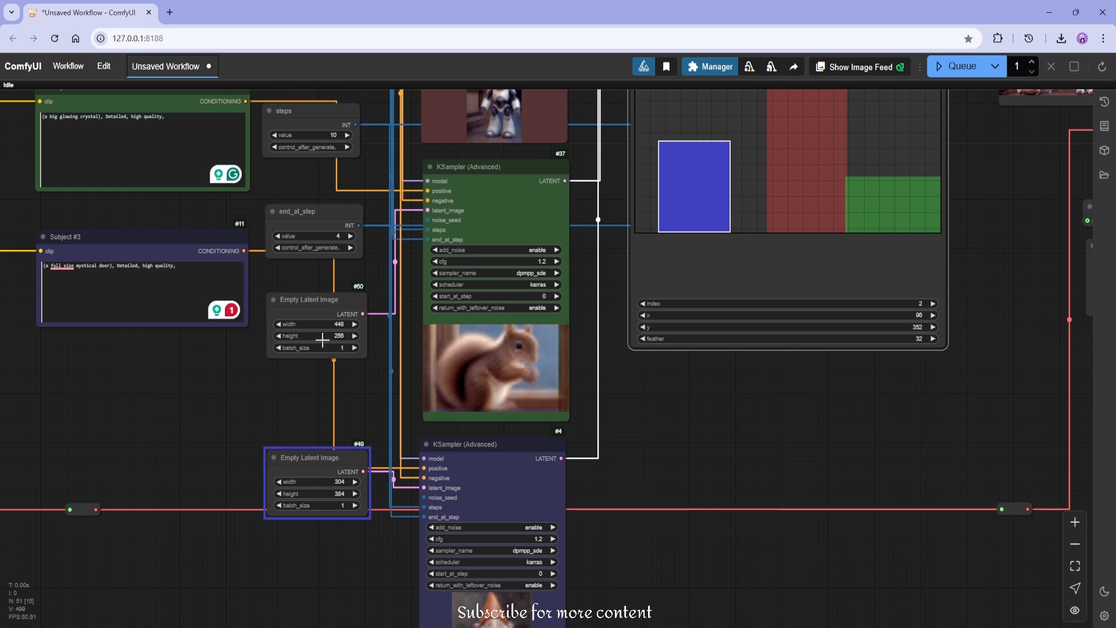
click(320, 495)
drag(321, 483, 326, 486)
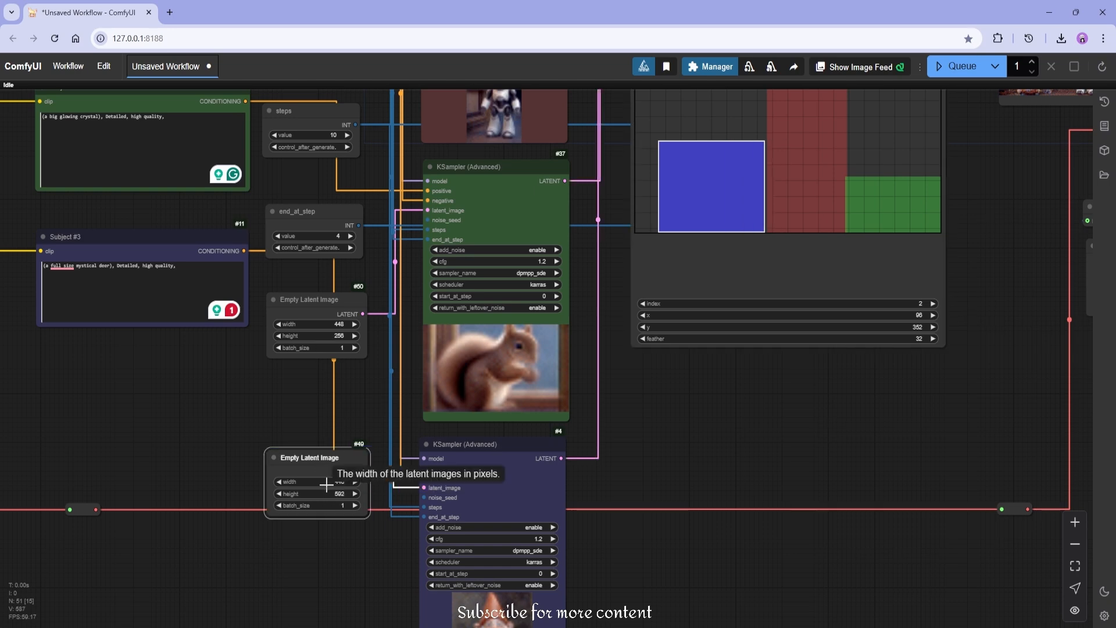
drag(849, 320, 840, 320)
drag(840, 315, 838, 316)
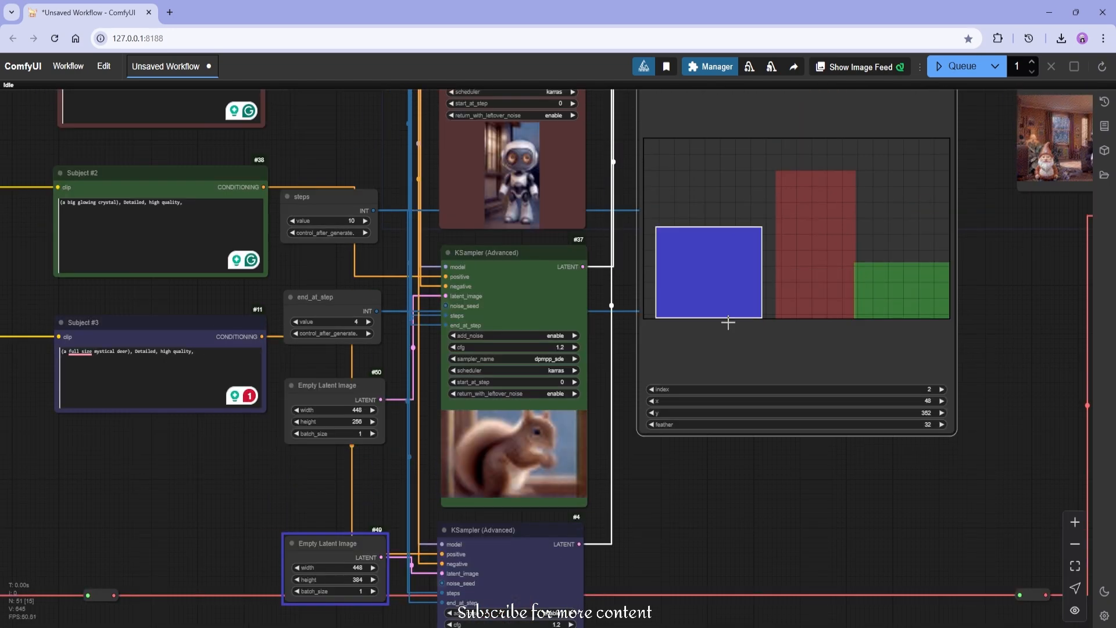
Resize the green composite area's (index 1) Empty Latent Image to 192 by 448 and position the area at x 992, y 272.
click(651, 389)
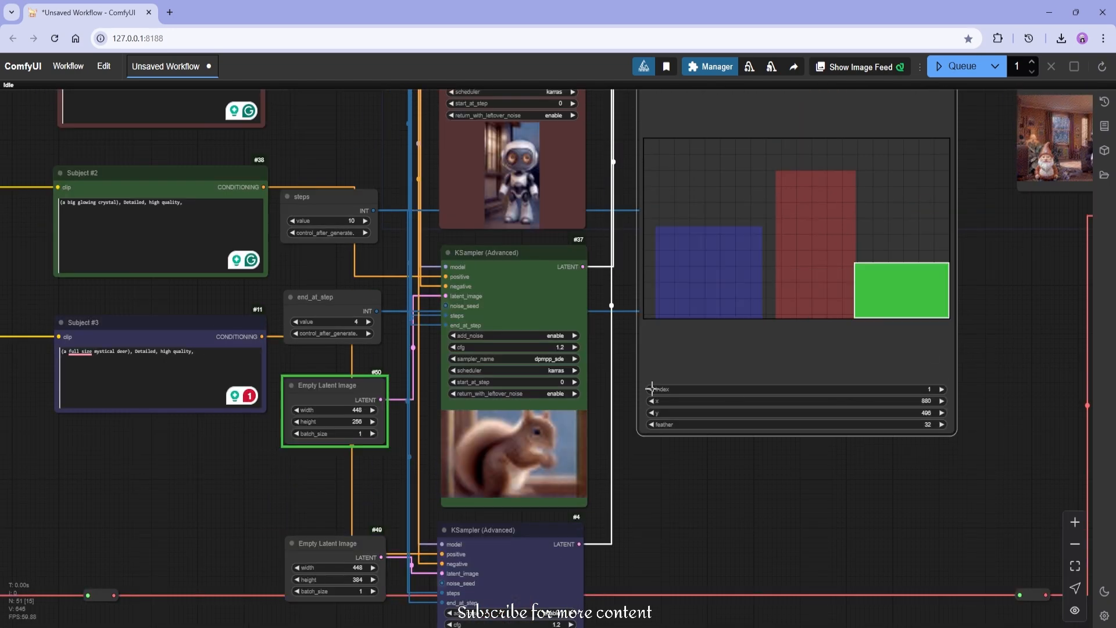
drag(346, 412, 338, 411)
drag(336, 423, 343, 423)
drag(897, 414, 887, 413)
drag(865, 401, 874, 401)
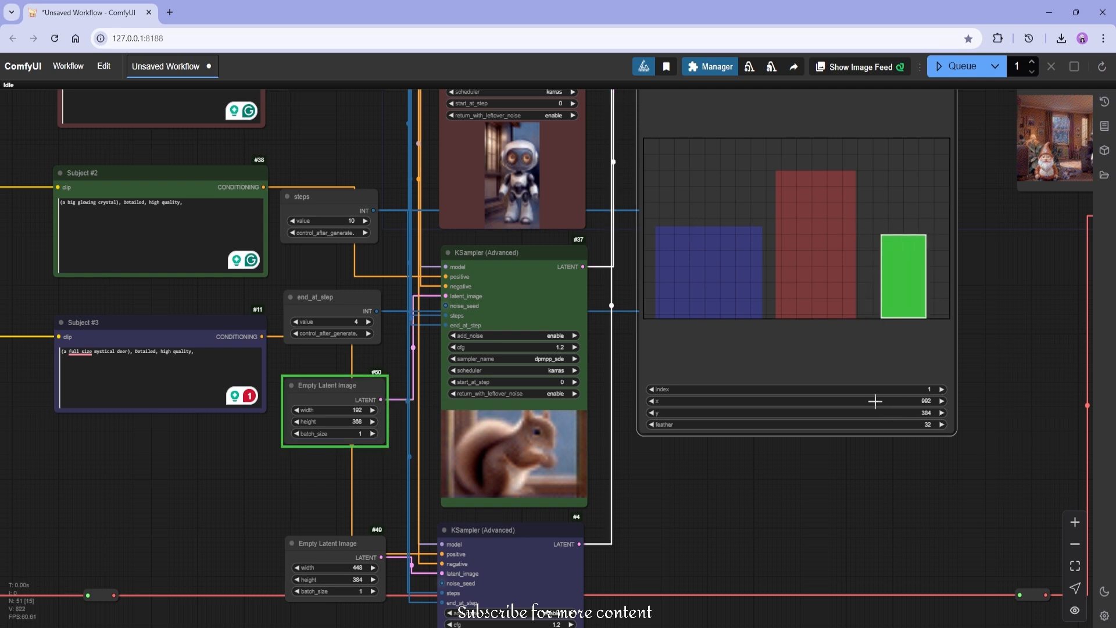
drag(338, 422, 344, 422)
drag(882, 413, 872, 413)
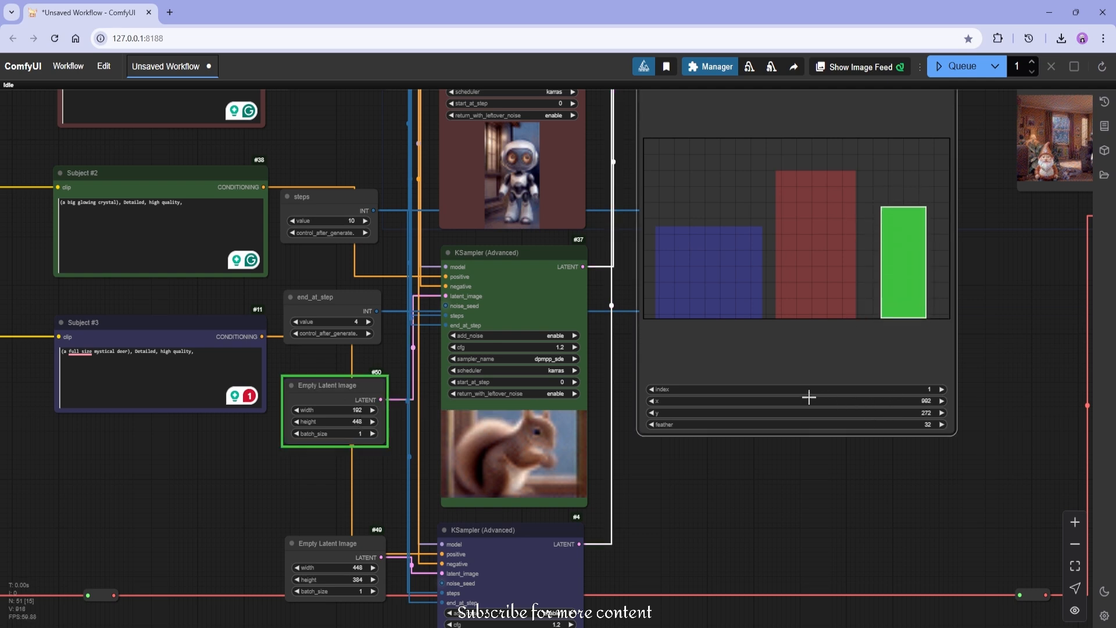
click(651, 455)
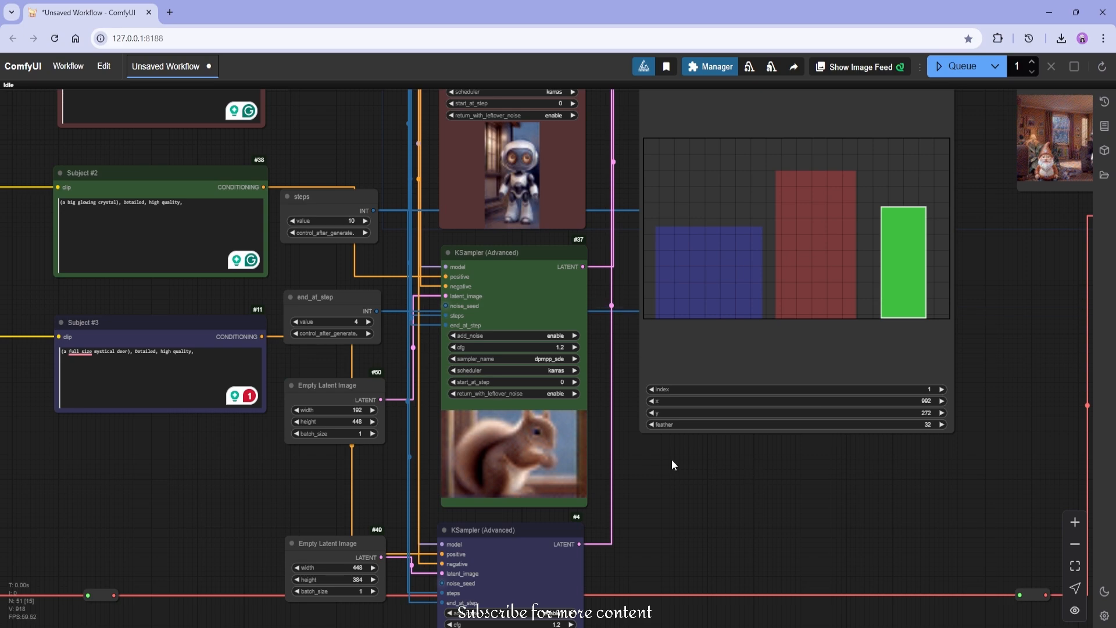
Queue the workflow to generate the forest scene with the new prompts and composite areas.
drag(798, 454, 570, 481)
scroll(752, 372, down, 5)
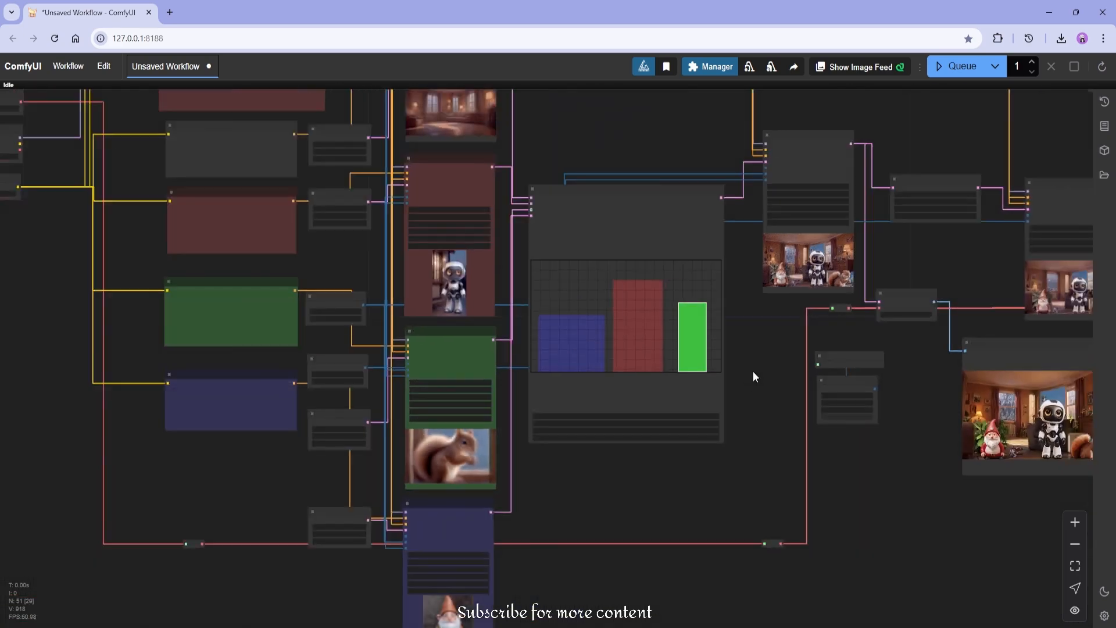
drag(752, 372, 619, 423)
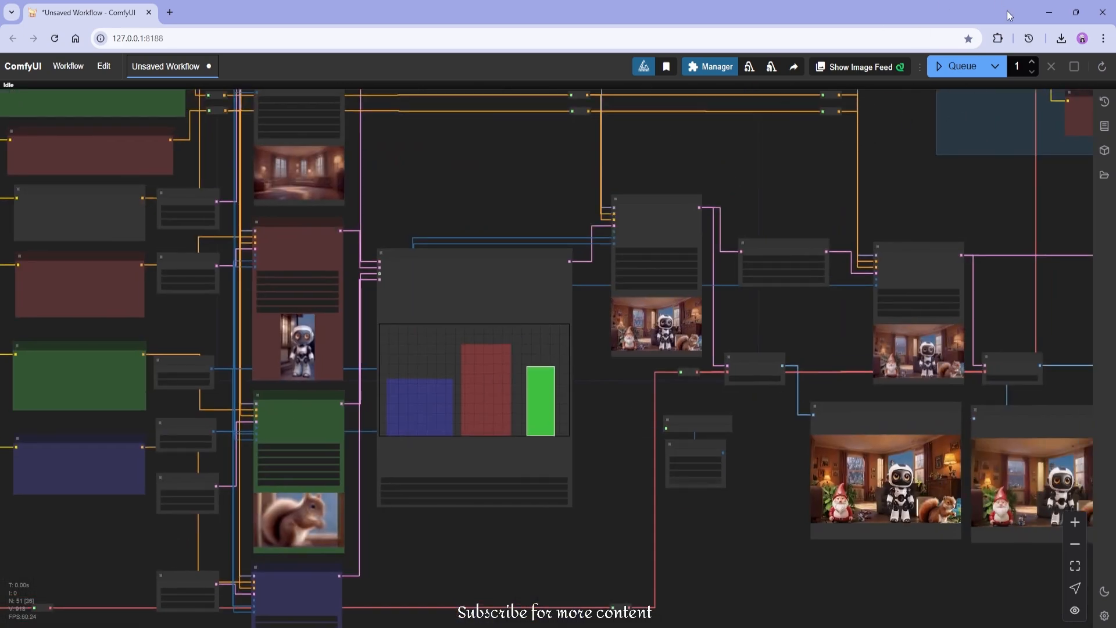
click(961, 66)
Examine the subject sampler previews, the combined composite preview and the decoded scene in the first Preview Image node.
scroll(772, 304, up, 1)
drag(773, 305, 730, 329)
drag(360, 558, 500, 351)
drag(378, 192, 424, 550)
click(125, 234)
key(ctrl+a)
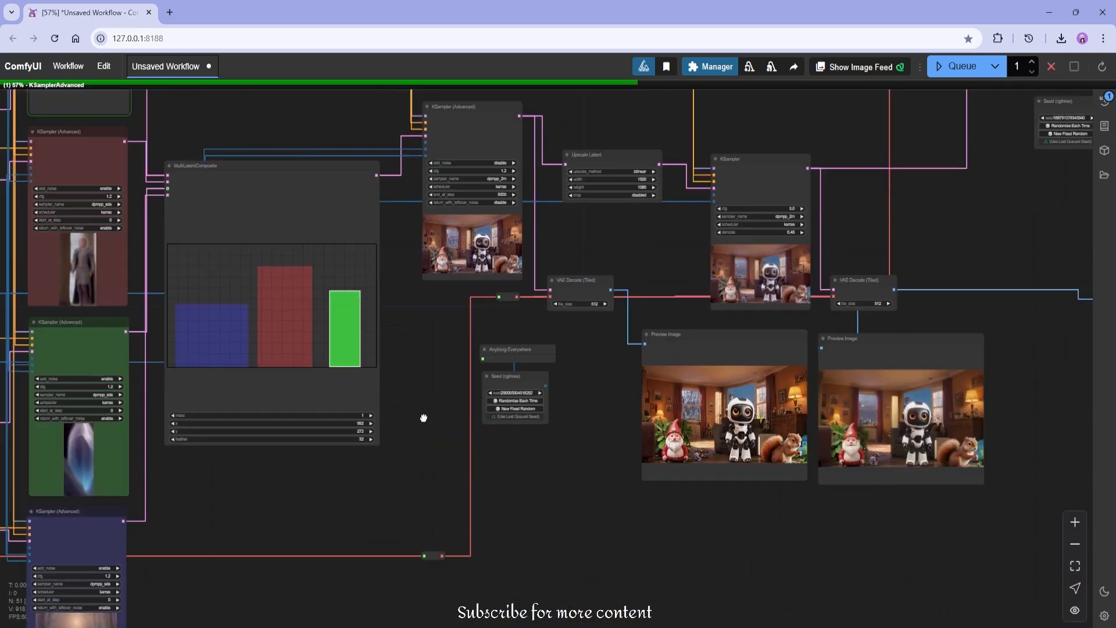
scroll(423, 418, down, 3)
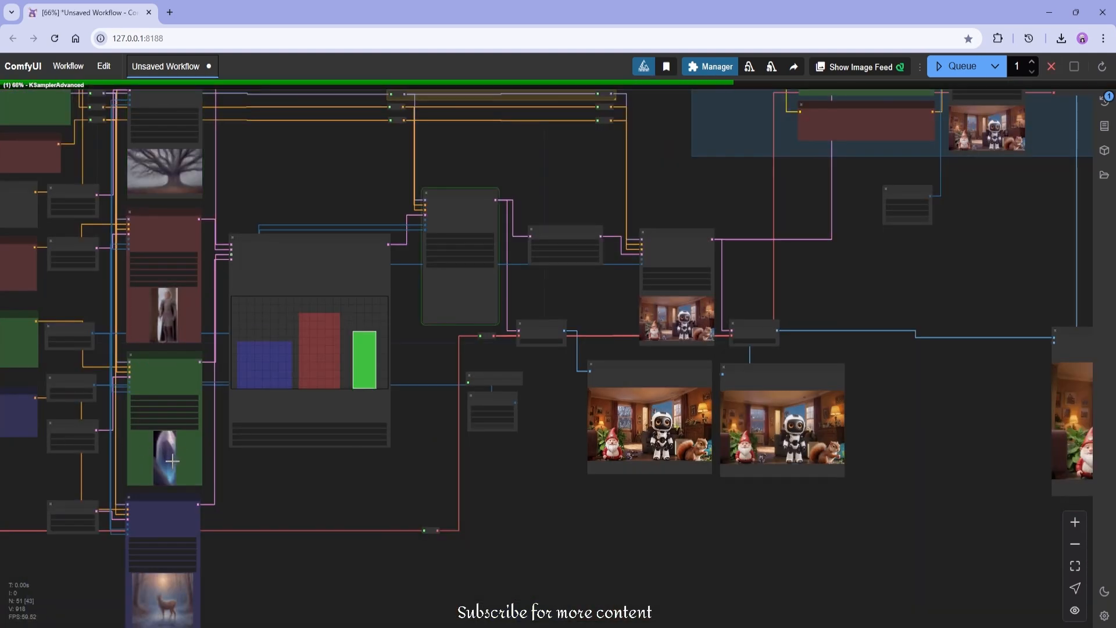
scroll(432, 265, up, 5)
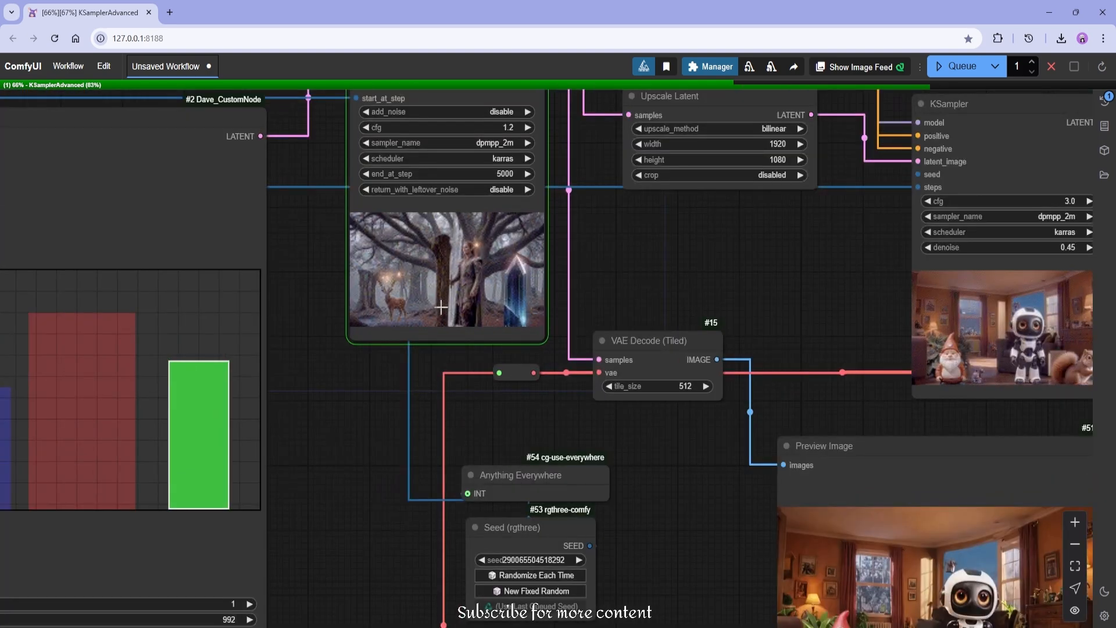
drag(758, 505, 444, 292)
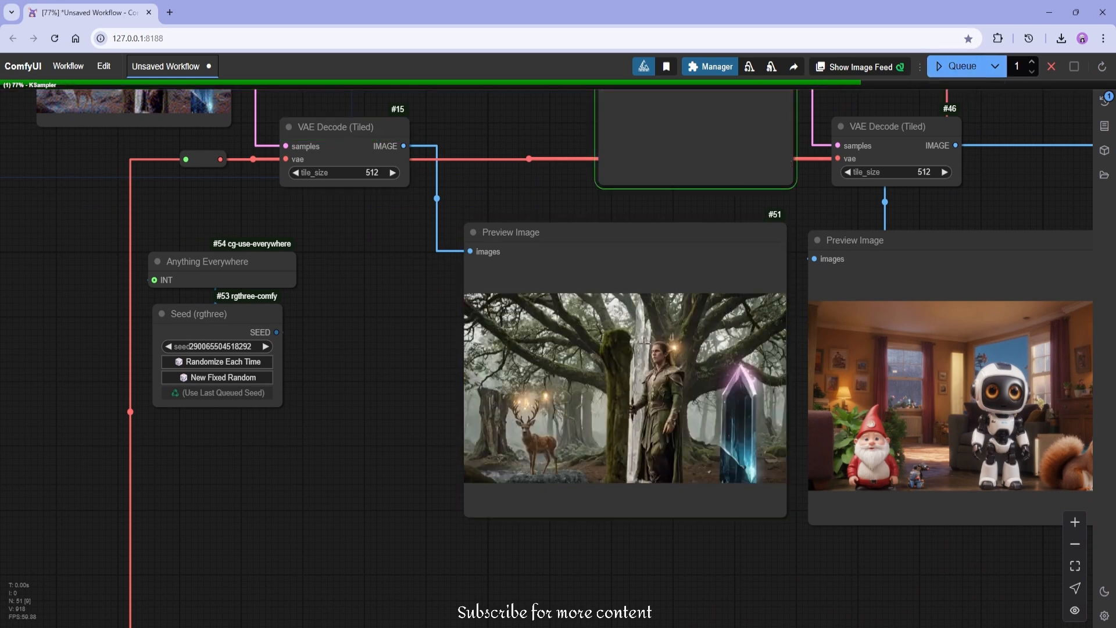
scroll(675, 423, up, 5)
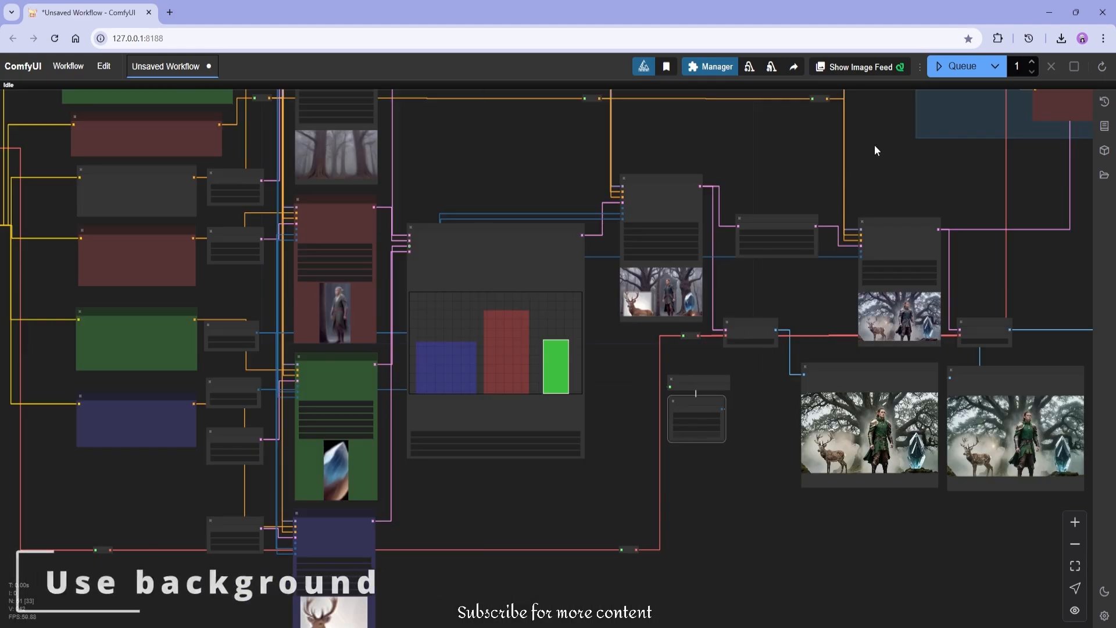
Check the background and subject sampler previews of the new run, along with how the composite sampler blends them.
drag(526, 477, 575, 335)
scroll(386, 493, up, 4)
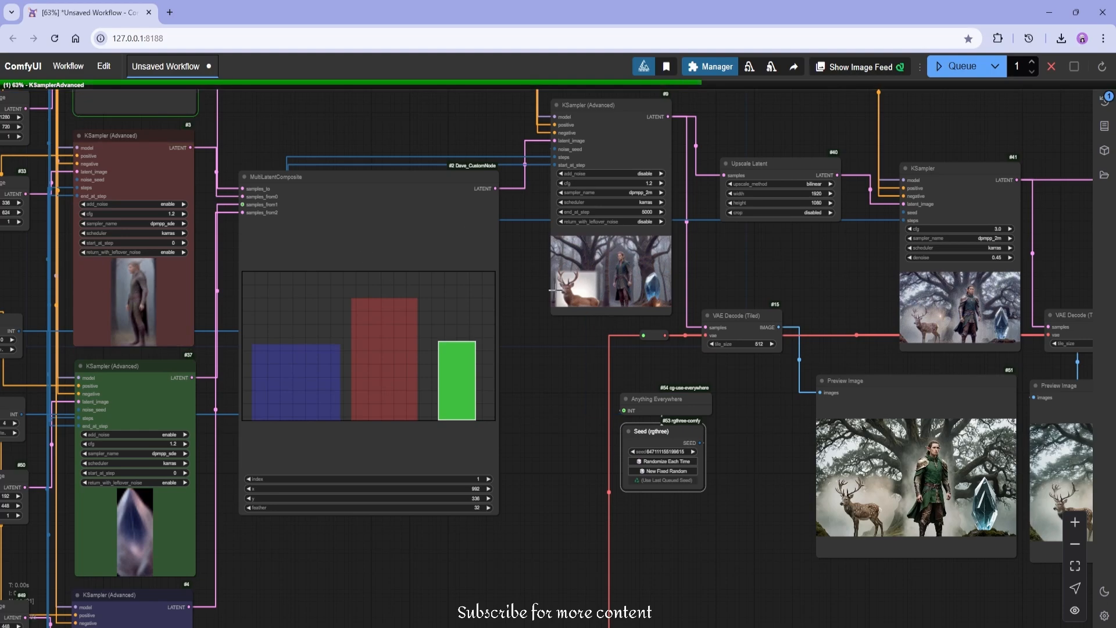
drag(523, 285, 544, 532)
drag(272, 326, 375, 134)
scroll(364, 262, down, 4)
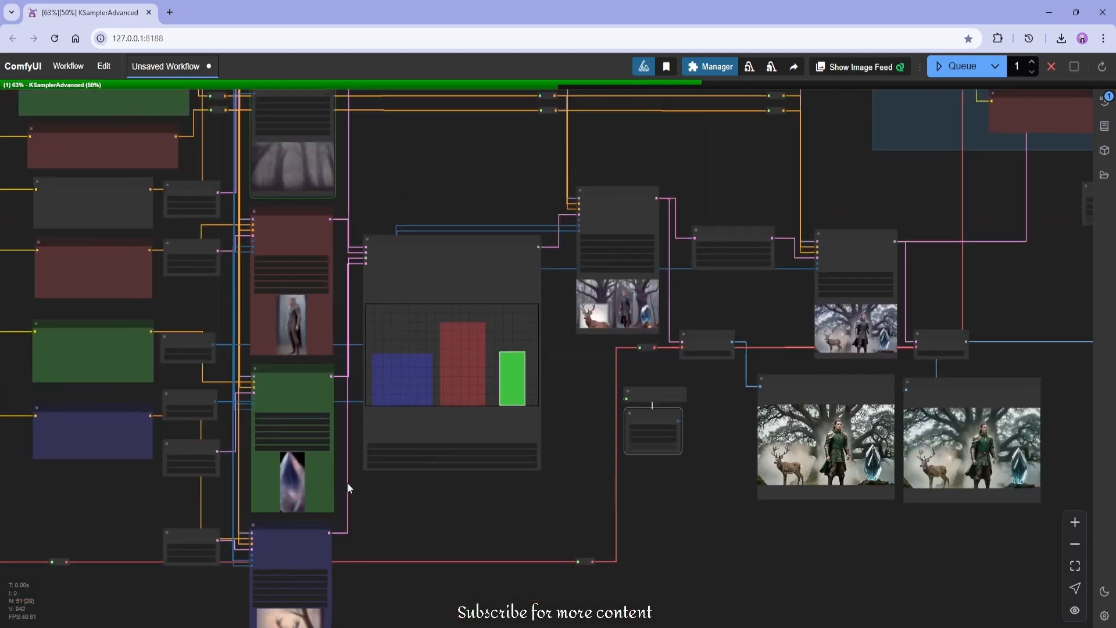
drag(349, 486, 397, 611)
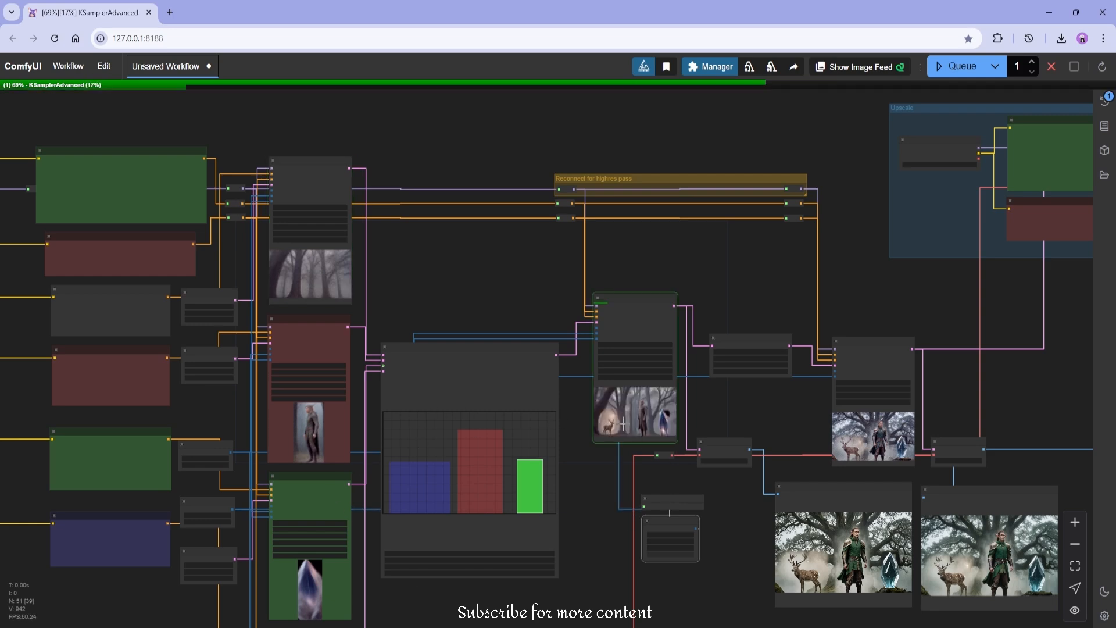
scroll(623, 425, up, 10)
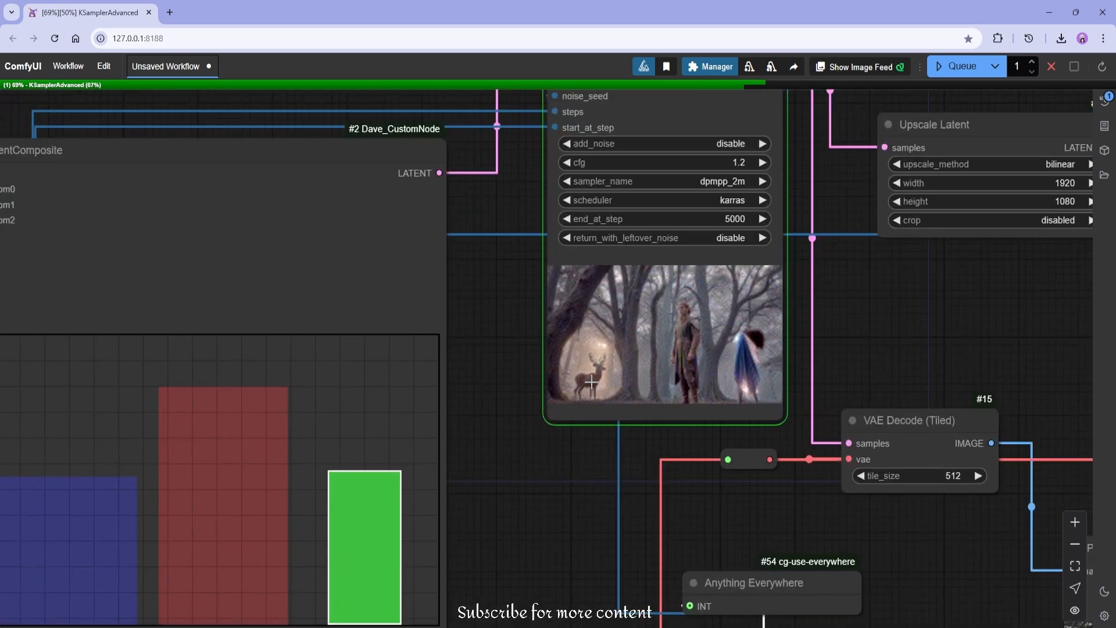
scroll(590, 410, down, 6)
Compare the crystal and deer sampler previews with the composite preview and the decoded image in the first Preview Image node.
drag(577, 472, 609, 280)
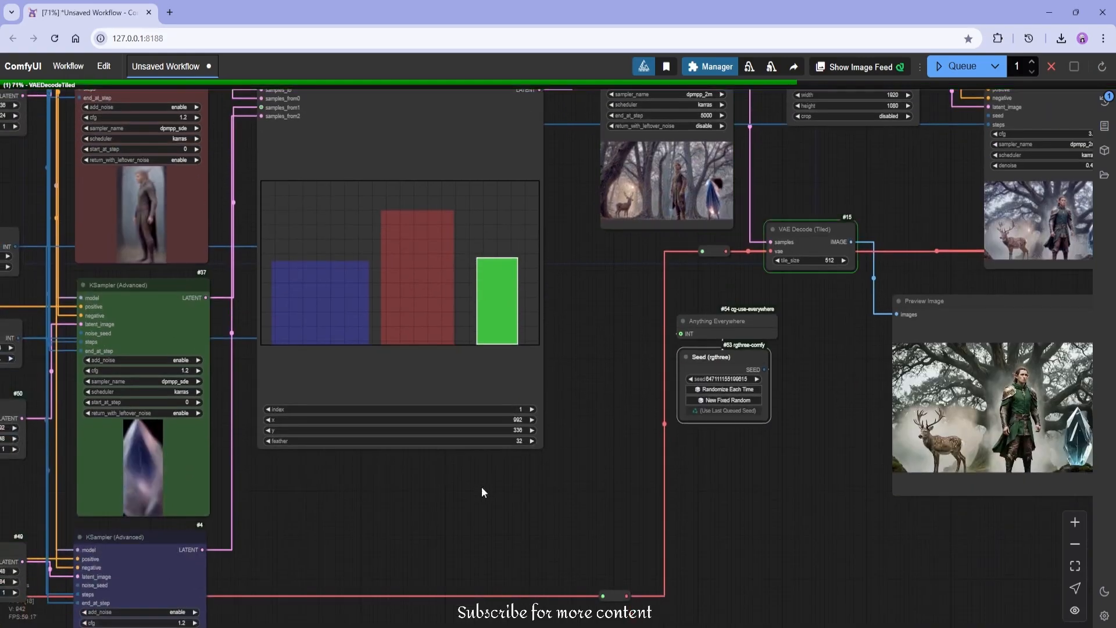
drag(292, 549, 317, 487)
drag(260, 551, 285, 451)
scroll(285, 451, down, 3)
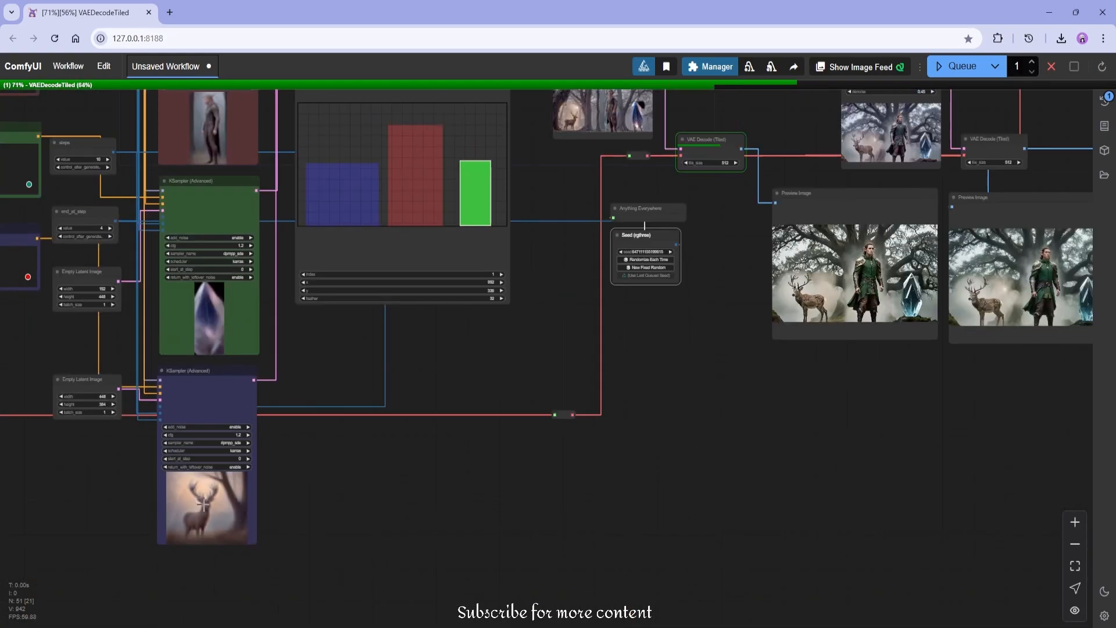
drag(465, 406, 404, 609)
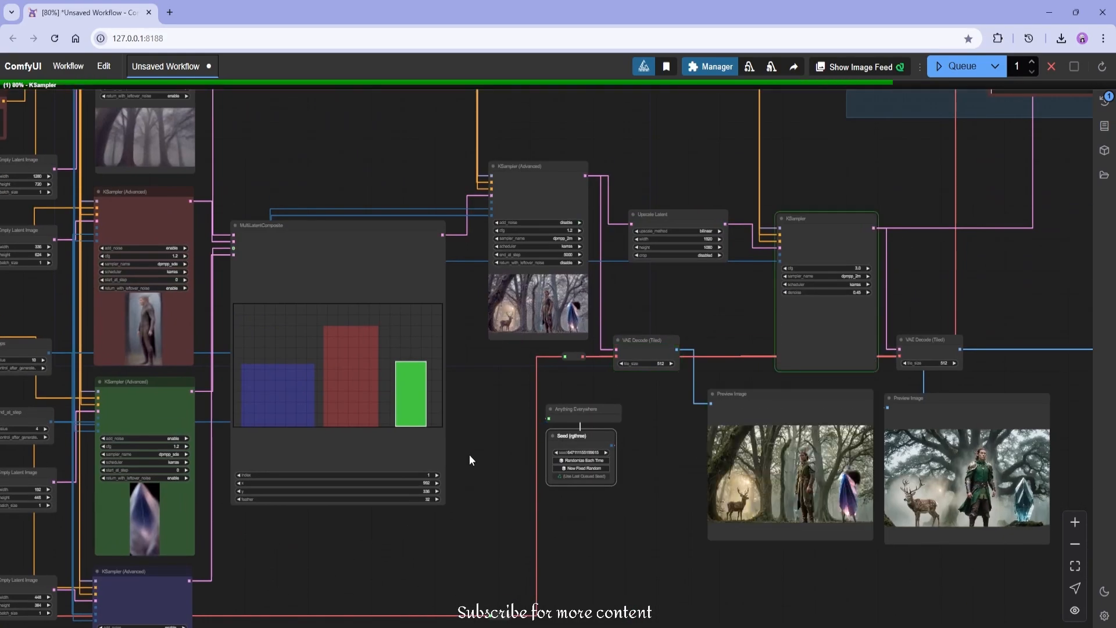
scroll(534, 296, up, 5)
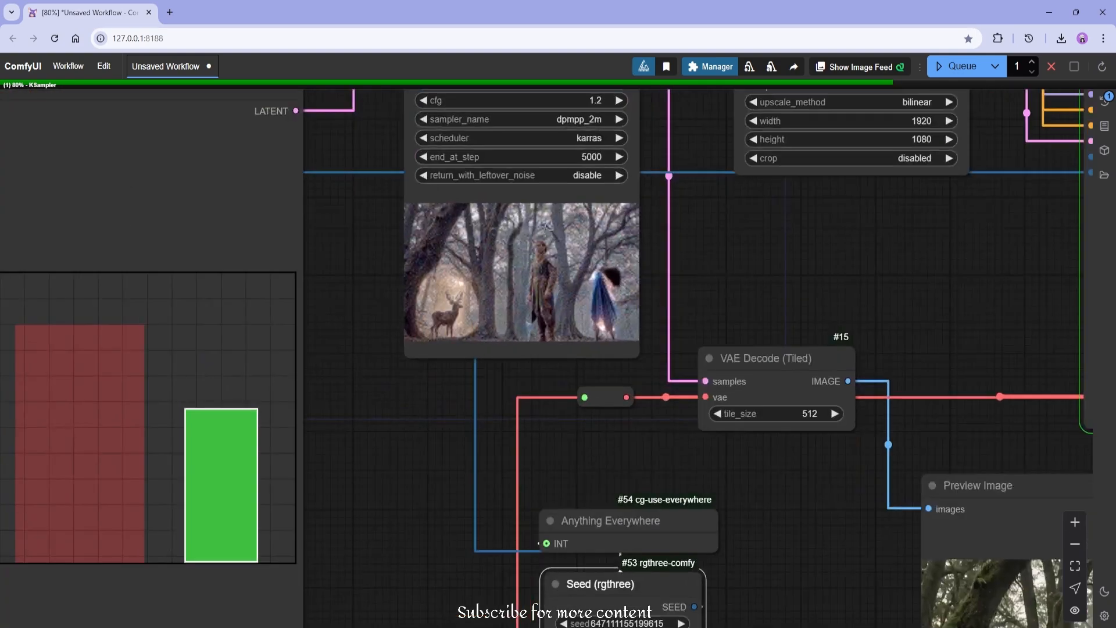
scroll(535, 294, down, 3)
drag(399, 429, 219, 297)
scroll(698, 470, up, 3)
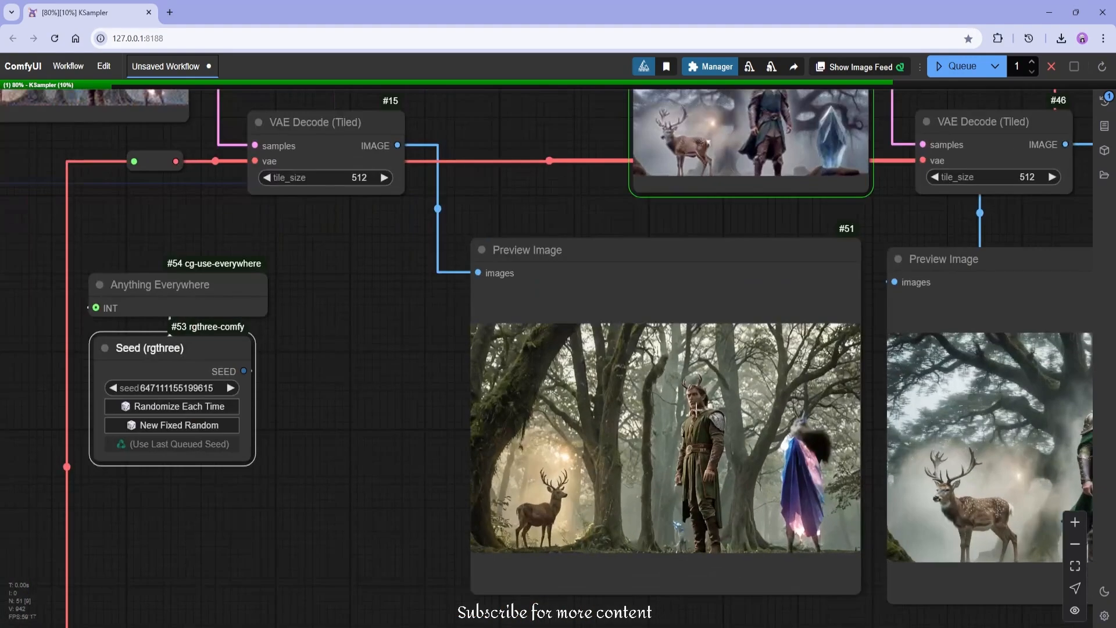
drag(698, 471, 551, 449)
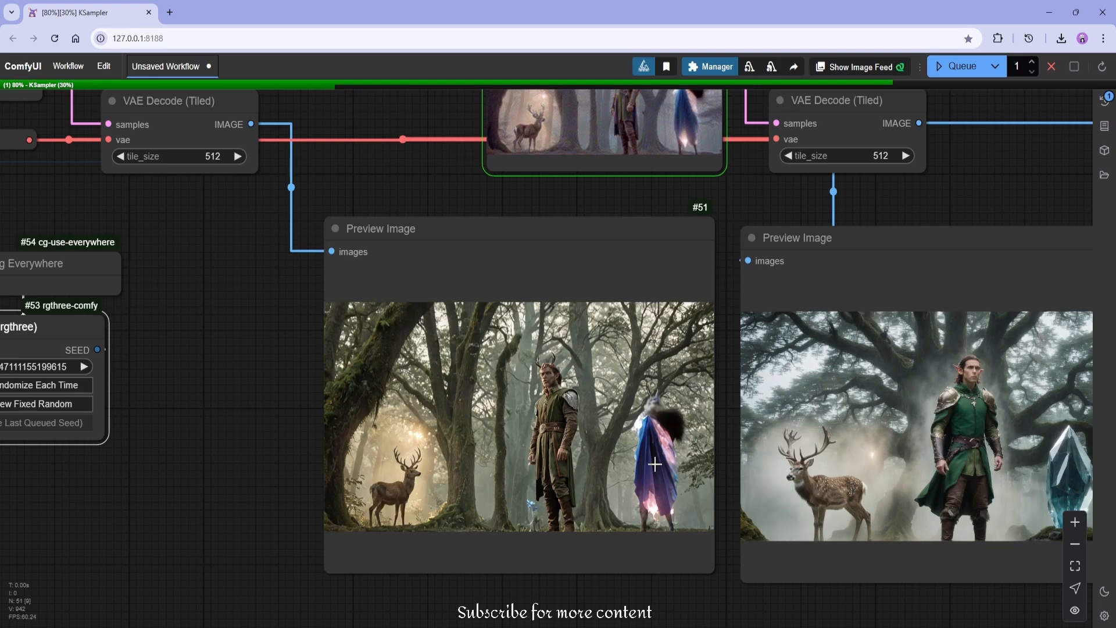
Generate a new fixed random seed in the Seed (rgthree) node and queue the workflow again.
scroll(655, 486, down, 5)
drag(428, 523, 887, 366)
drag(490, 413, 683, 274)
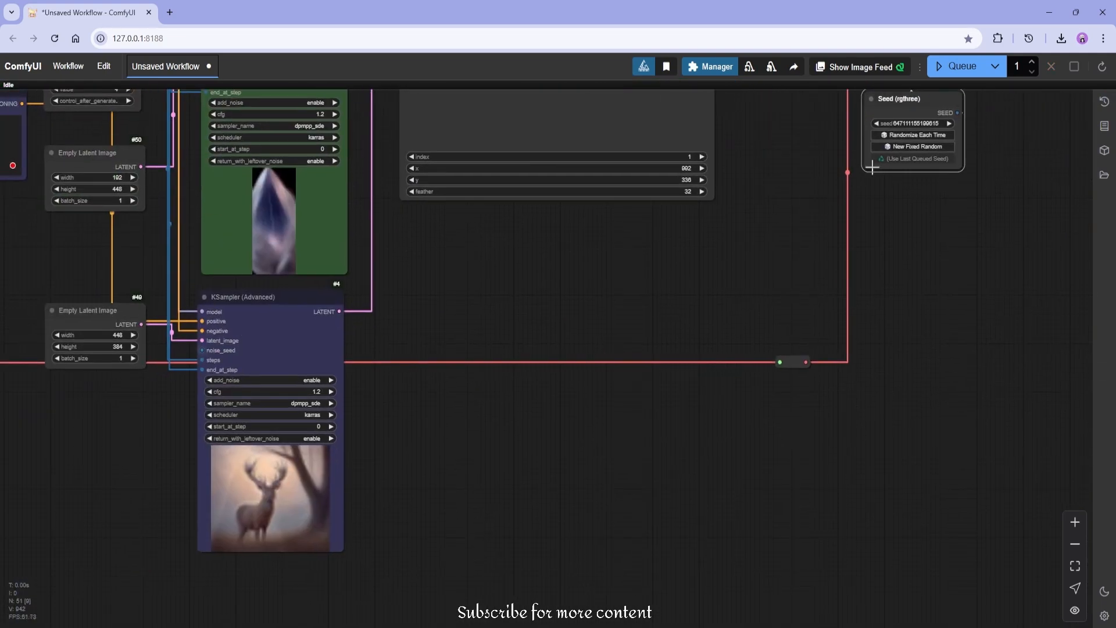
click(918, 146)
click(959, 67)
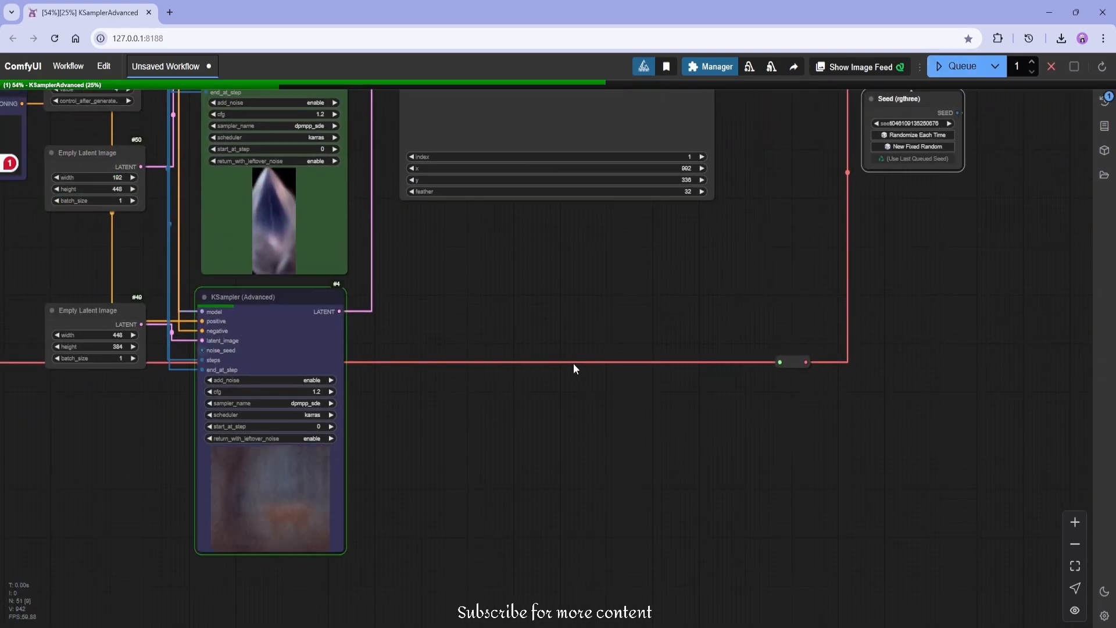
Inspect the new-seed previews of the elf, crystal and deer samplers and the composite sampler's blended result.
drag(576, 280, 519, 438)
drag(404, 413, 386, 561)
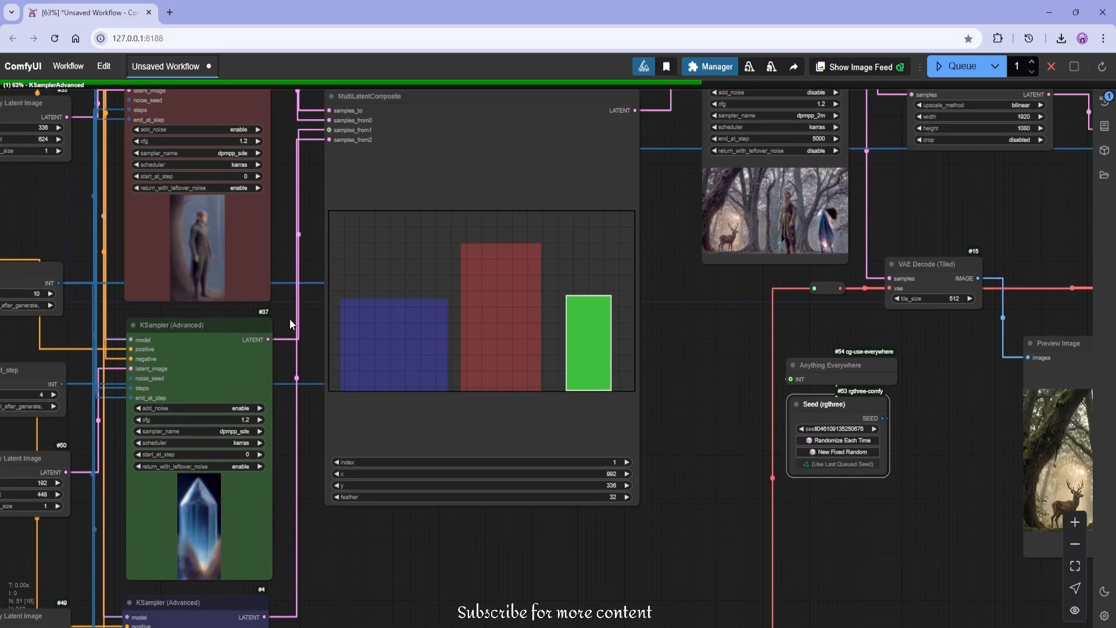
drag(700, 239, 627, 248)
scroll(628, 247, down, 4)
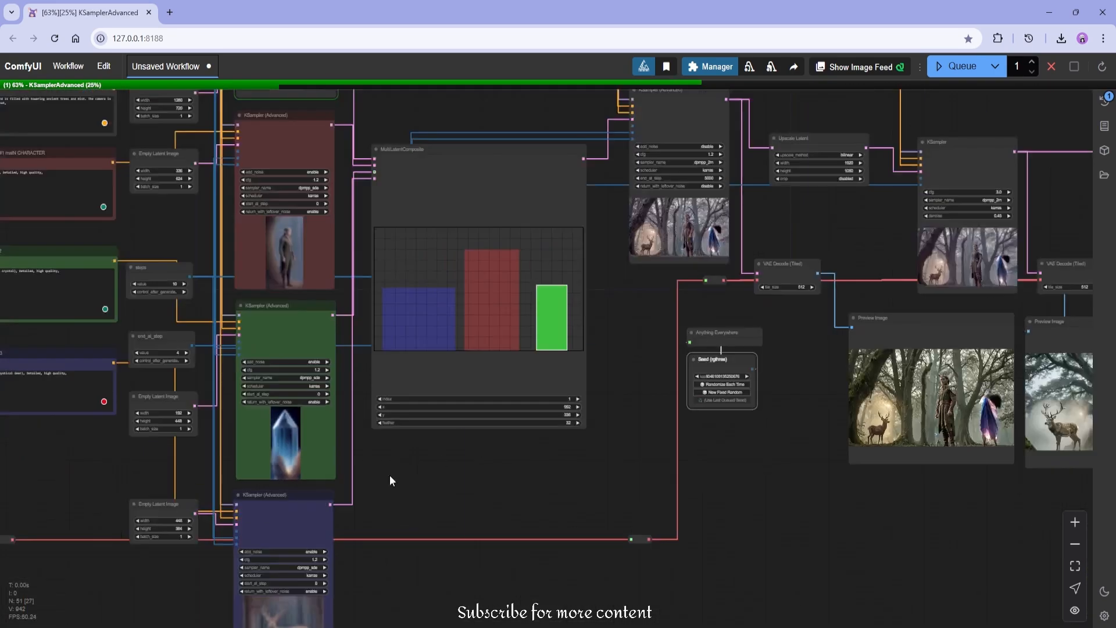
drag(316, 532, 355, 348)
drag(559, 336, 504, 507)
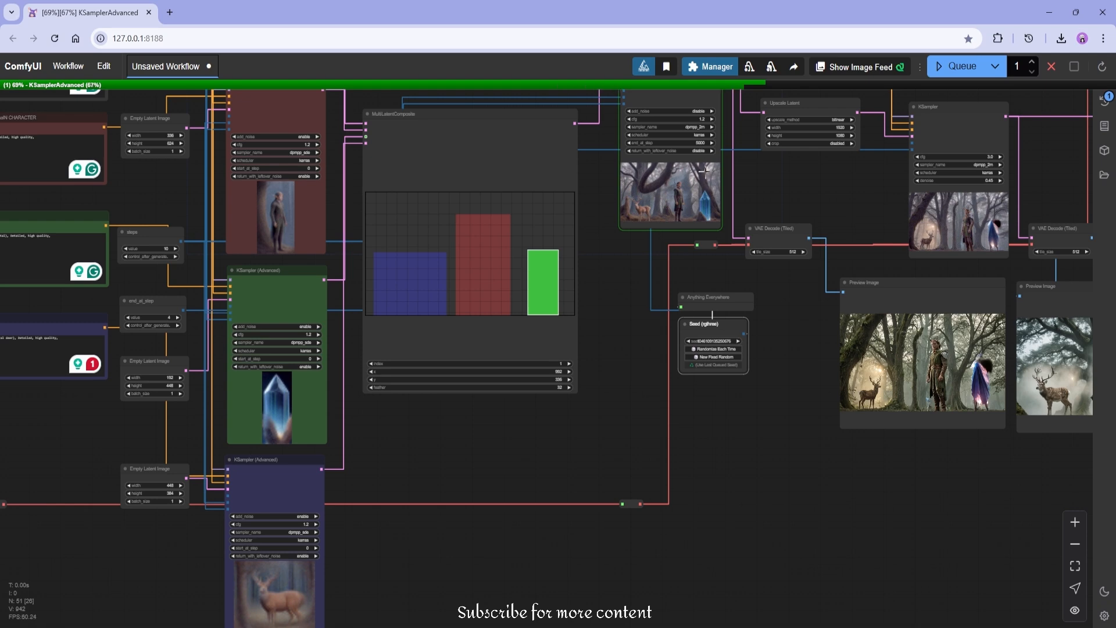
scroll(704, 169, up, 10)
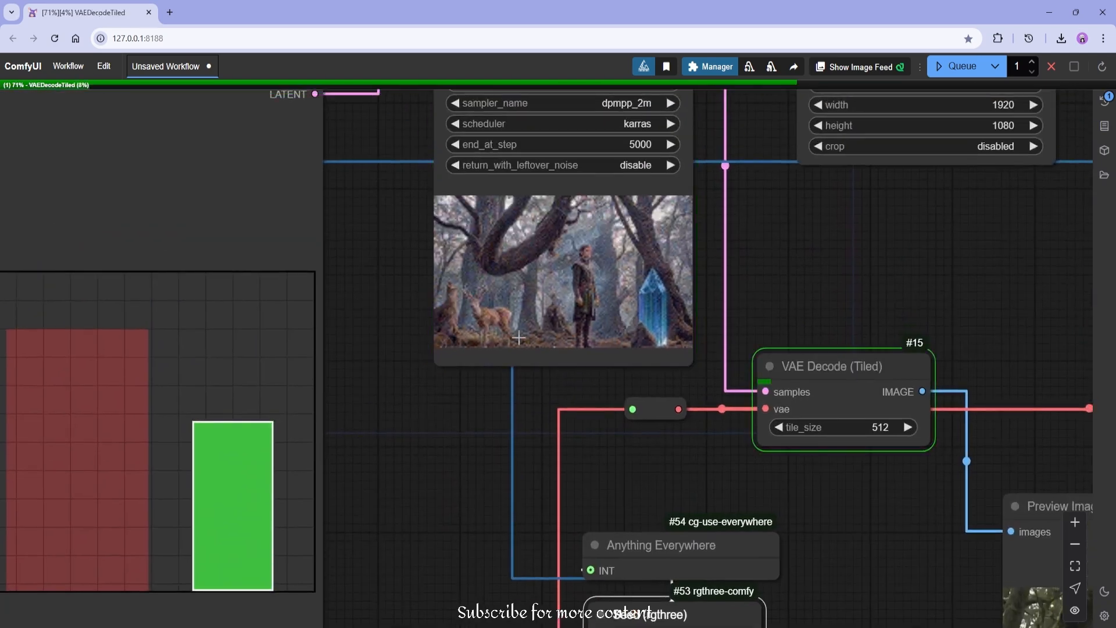
drag(778, 251, 416, 211)
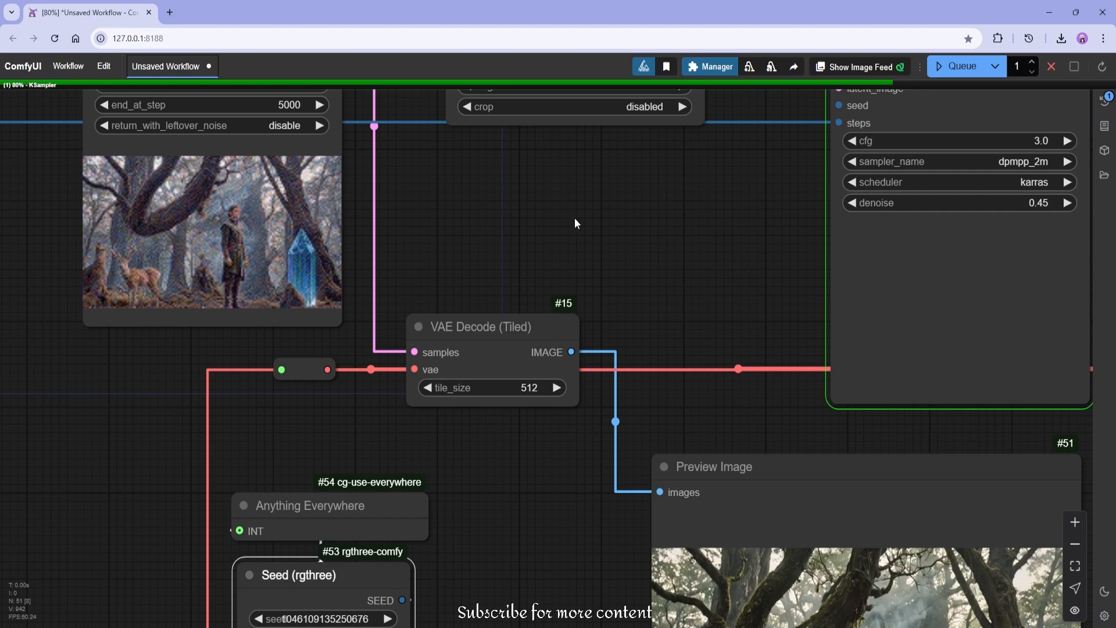
Compare the first Preview Image result with the 0.45-denoise KSampler preview while the second VAE Decode (Tiled) node runs.
drag(704, 280, 413, 266)
drag(507, 491, 422, 370)
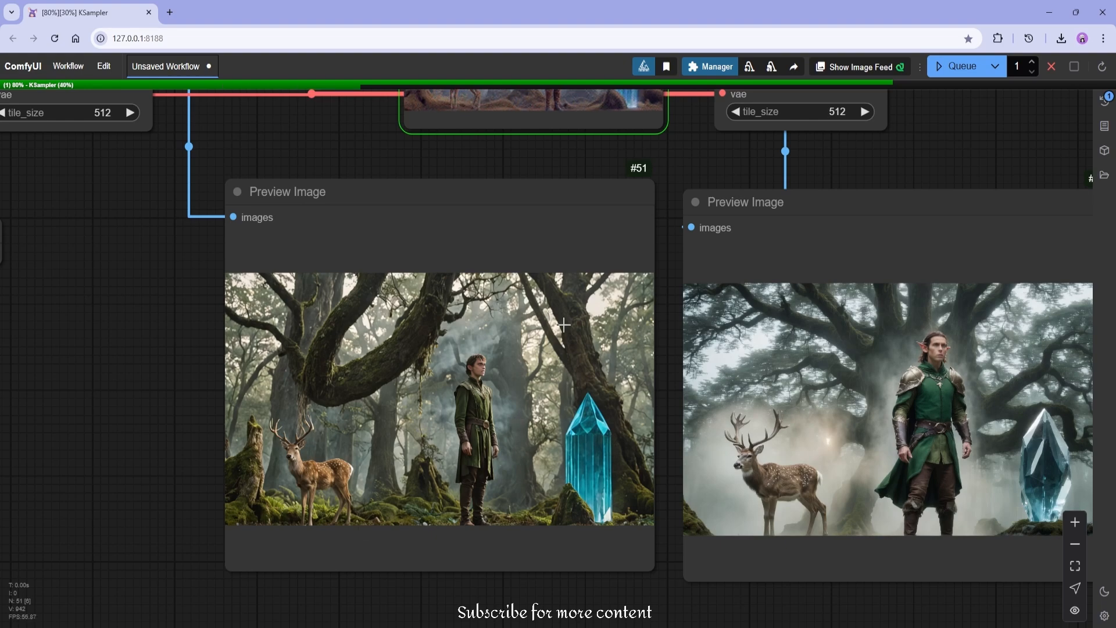
drag(584, 293, 487, 469)
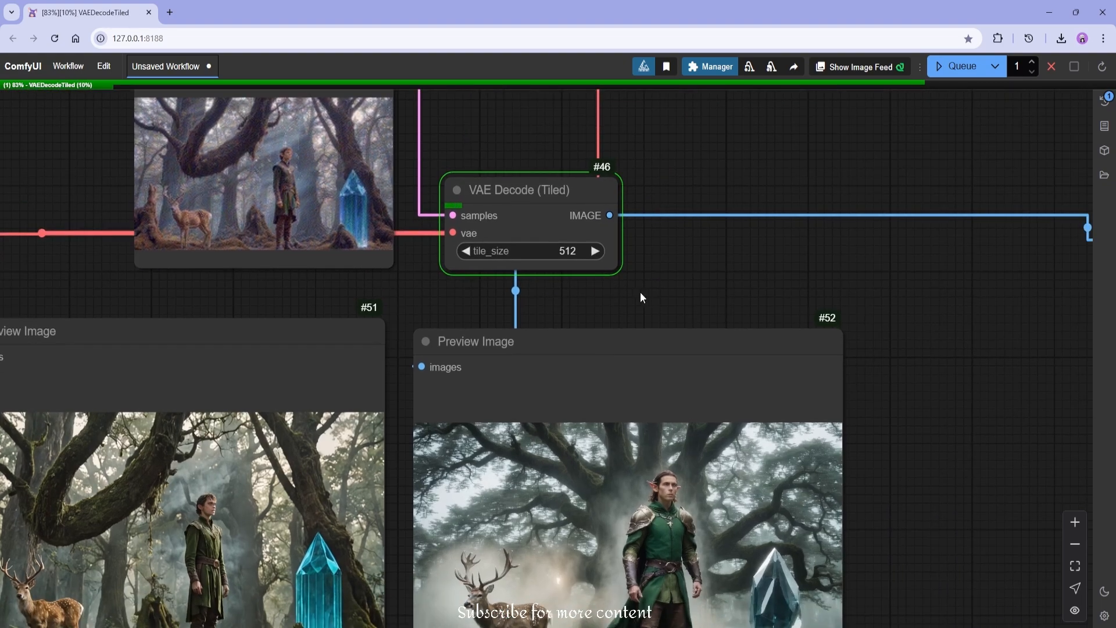
scroll(640, 292, down, 3)
drag(653, 295, 631, 347)
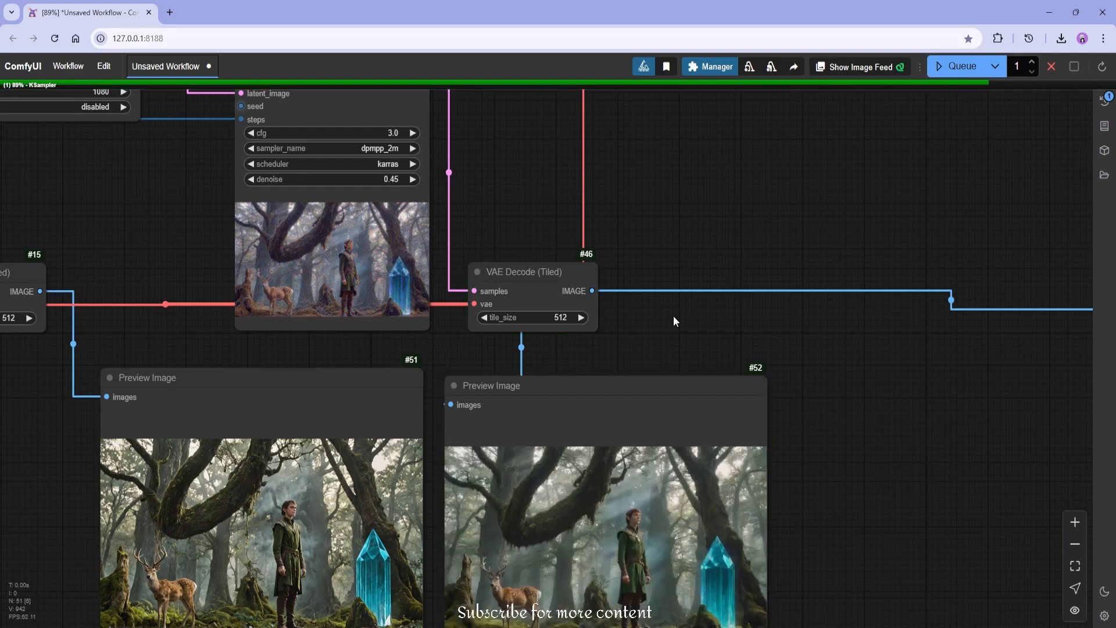
Examine the deer, elf and crystal up close in the second Preview Image node to check their blending with the forest.
drag(673, 316, 553, 182)
scroll(549, 401, up, 5)
scroll(516, 403, up, 2)
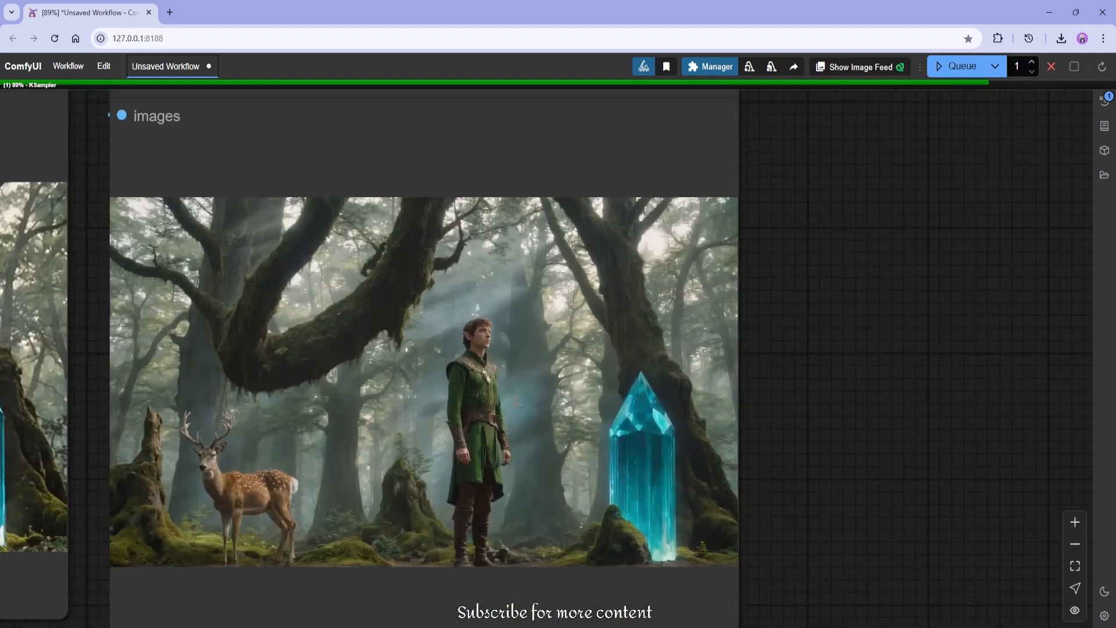
scroll(353, 436, up, 5)
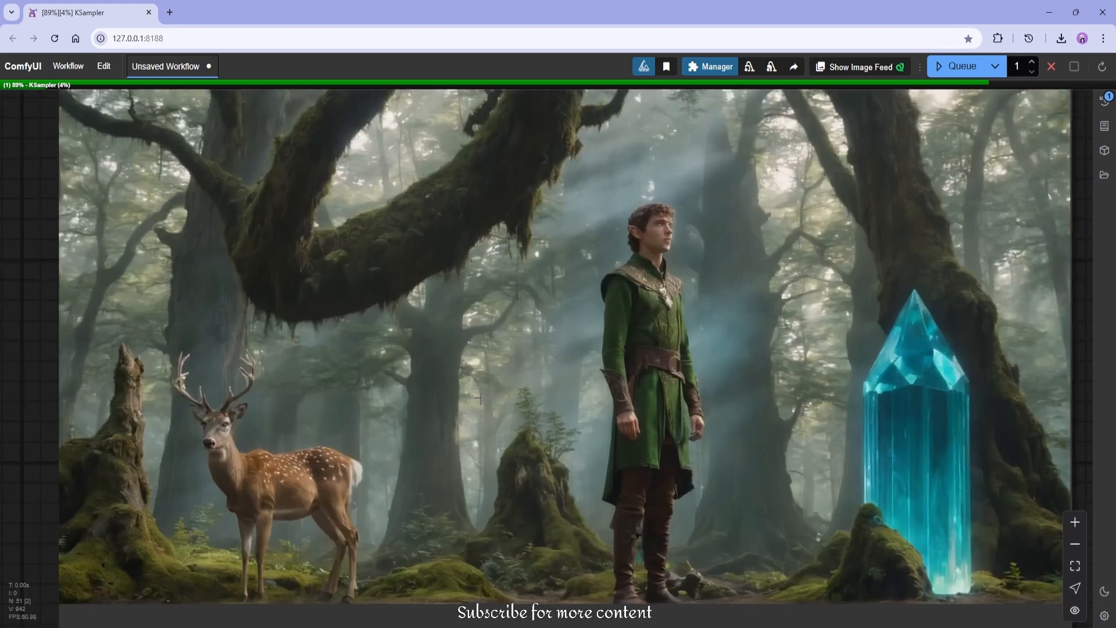
scroll(482, 400, down, 12)
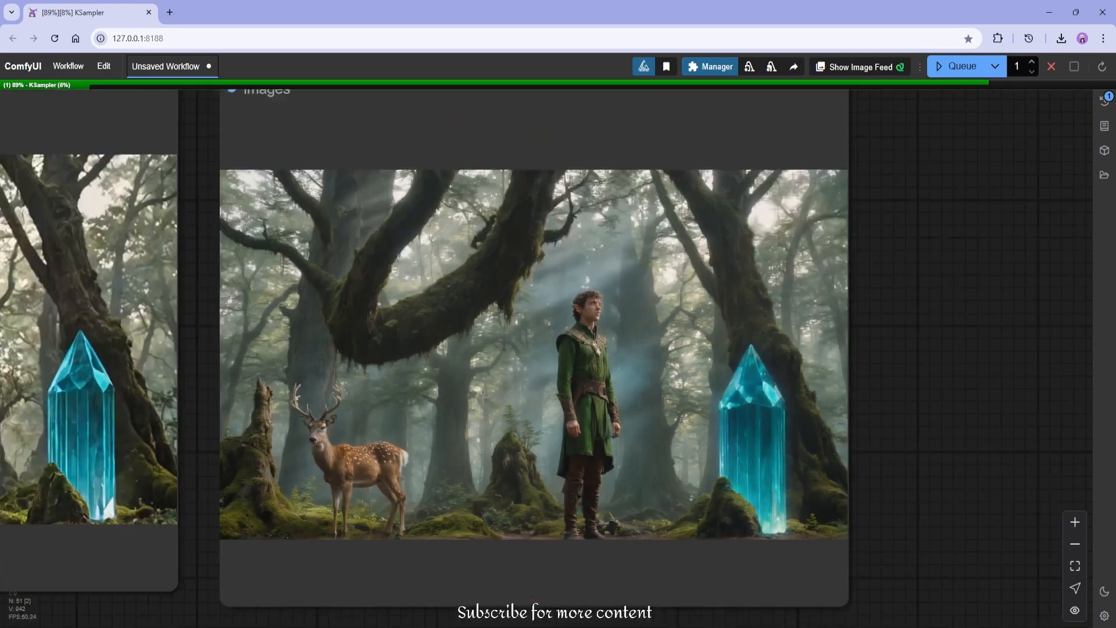
Follow the run to the Image Comparer (rgthree) node and inspect the final forest scene up close with the comparison slider.
drag(728, 347, 543, 569)
scroll(543, 570, down, 5)
drag(649, 454, 386, 301)
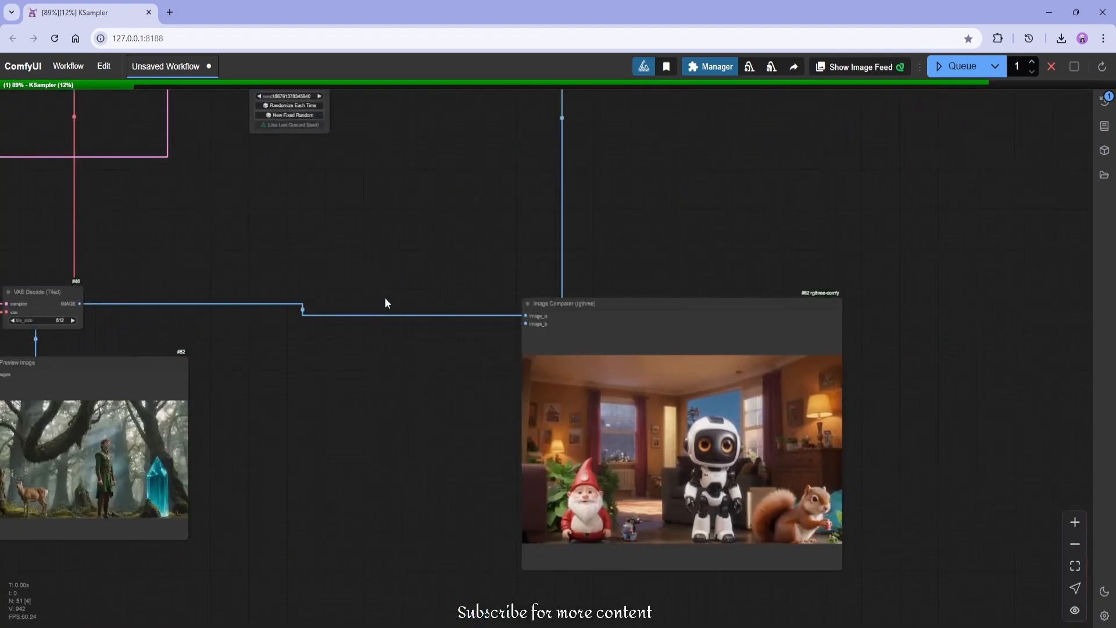
drag(469, 207, 491, 518)
scroll(500, 506, down, 7)
drag(477, 604, 433, 442)
scroll(578, 478, up, 6)
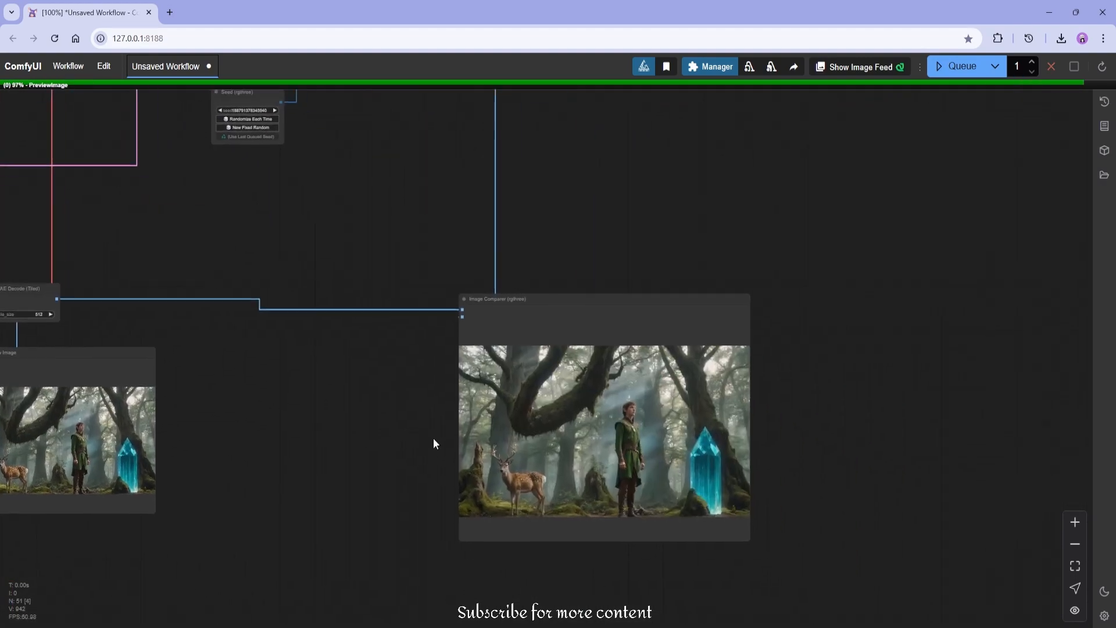
scroll(704, 467, up, 5)
scroll(706, 467, up, 4)
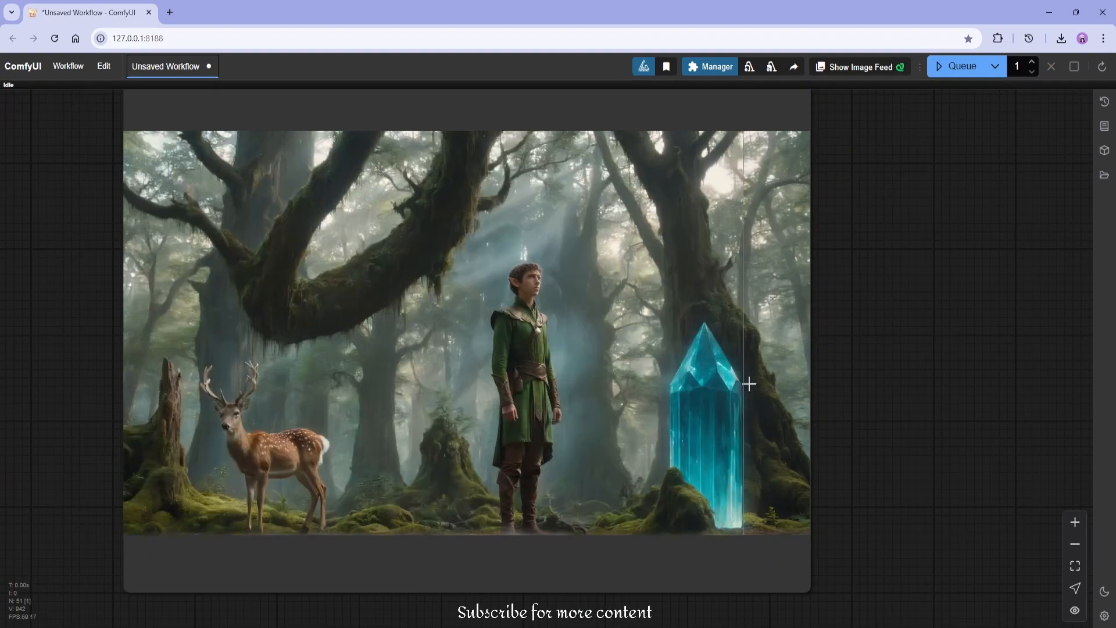